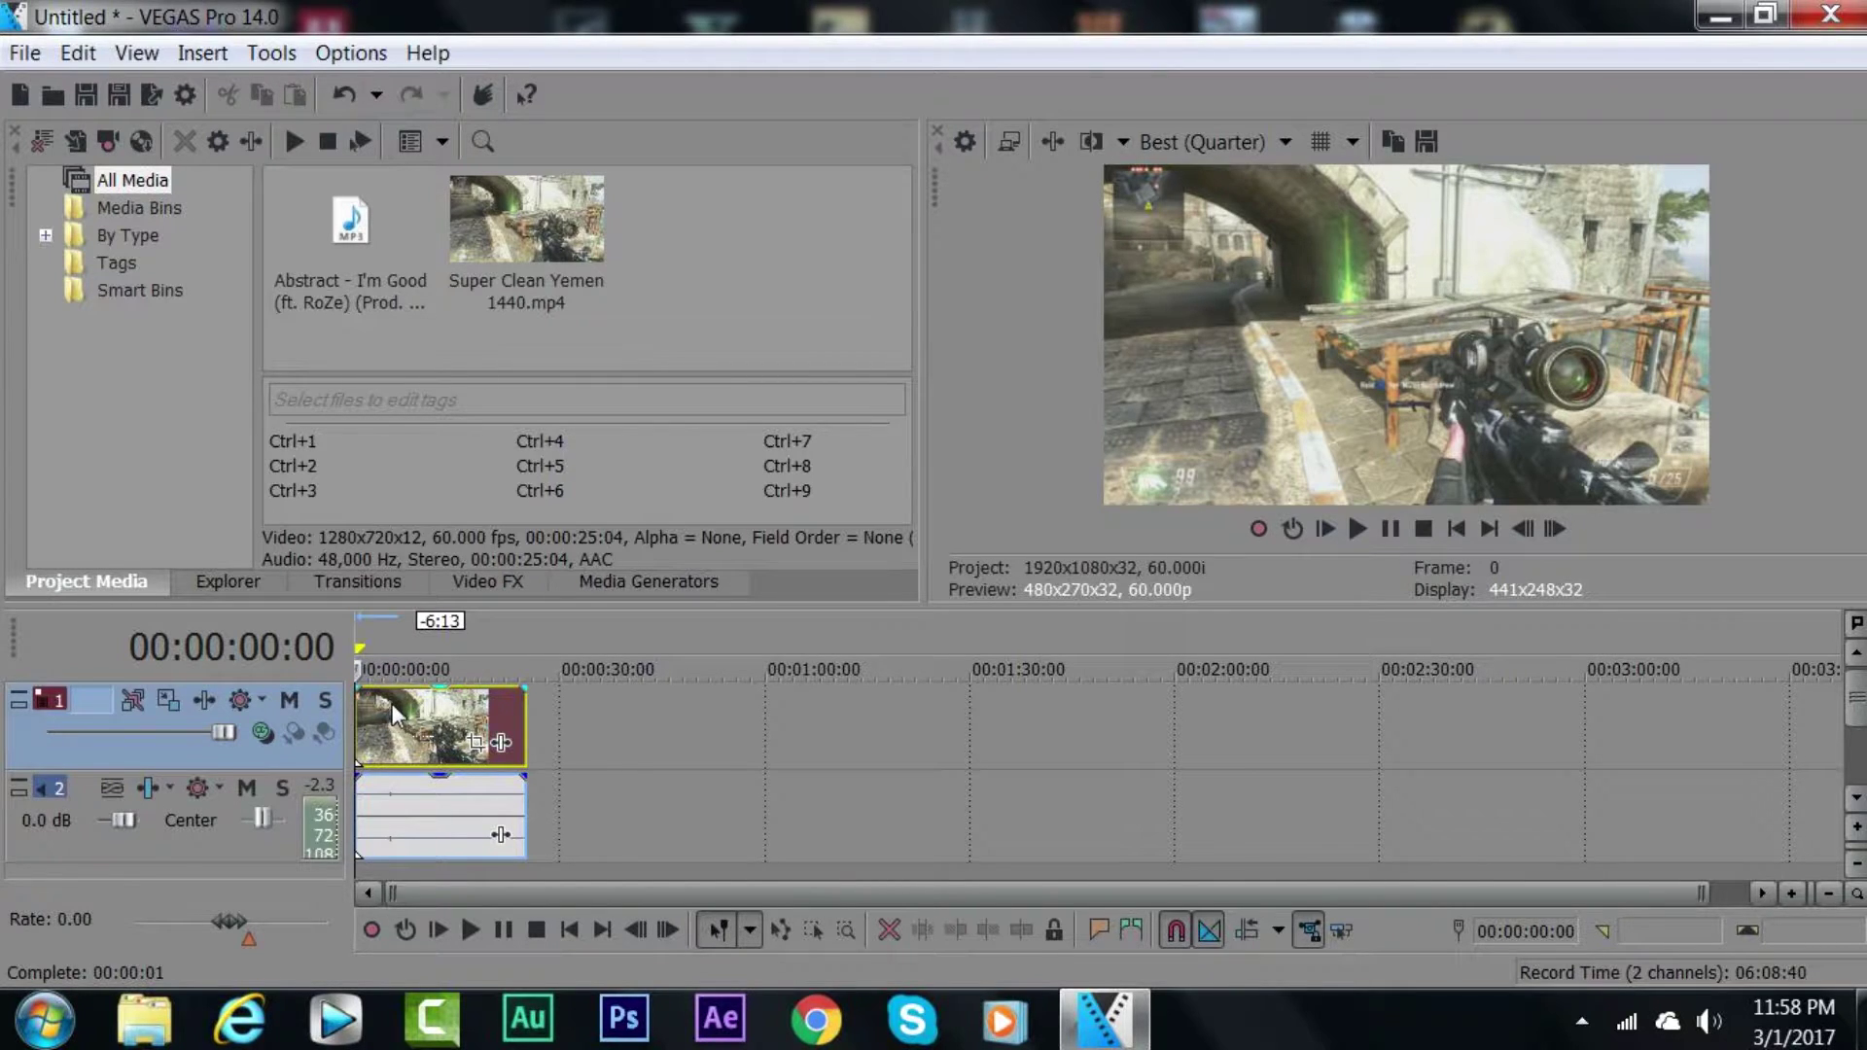
# Step: Delete the gameplay clip's own audio event and return to the project start
pyautogui.click(402, 736)
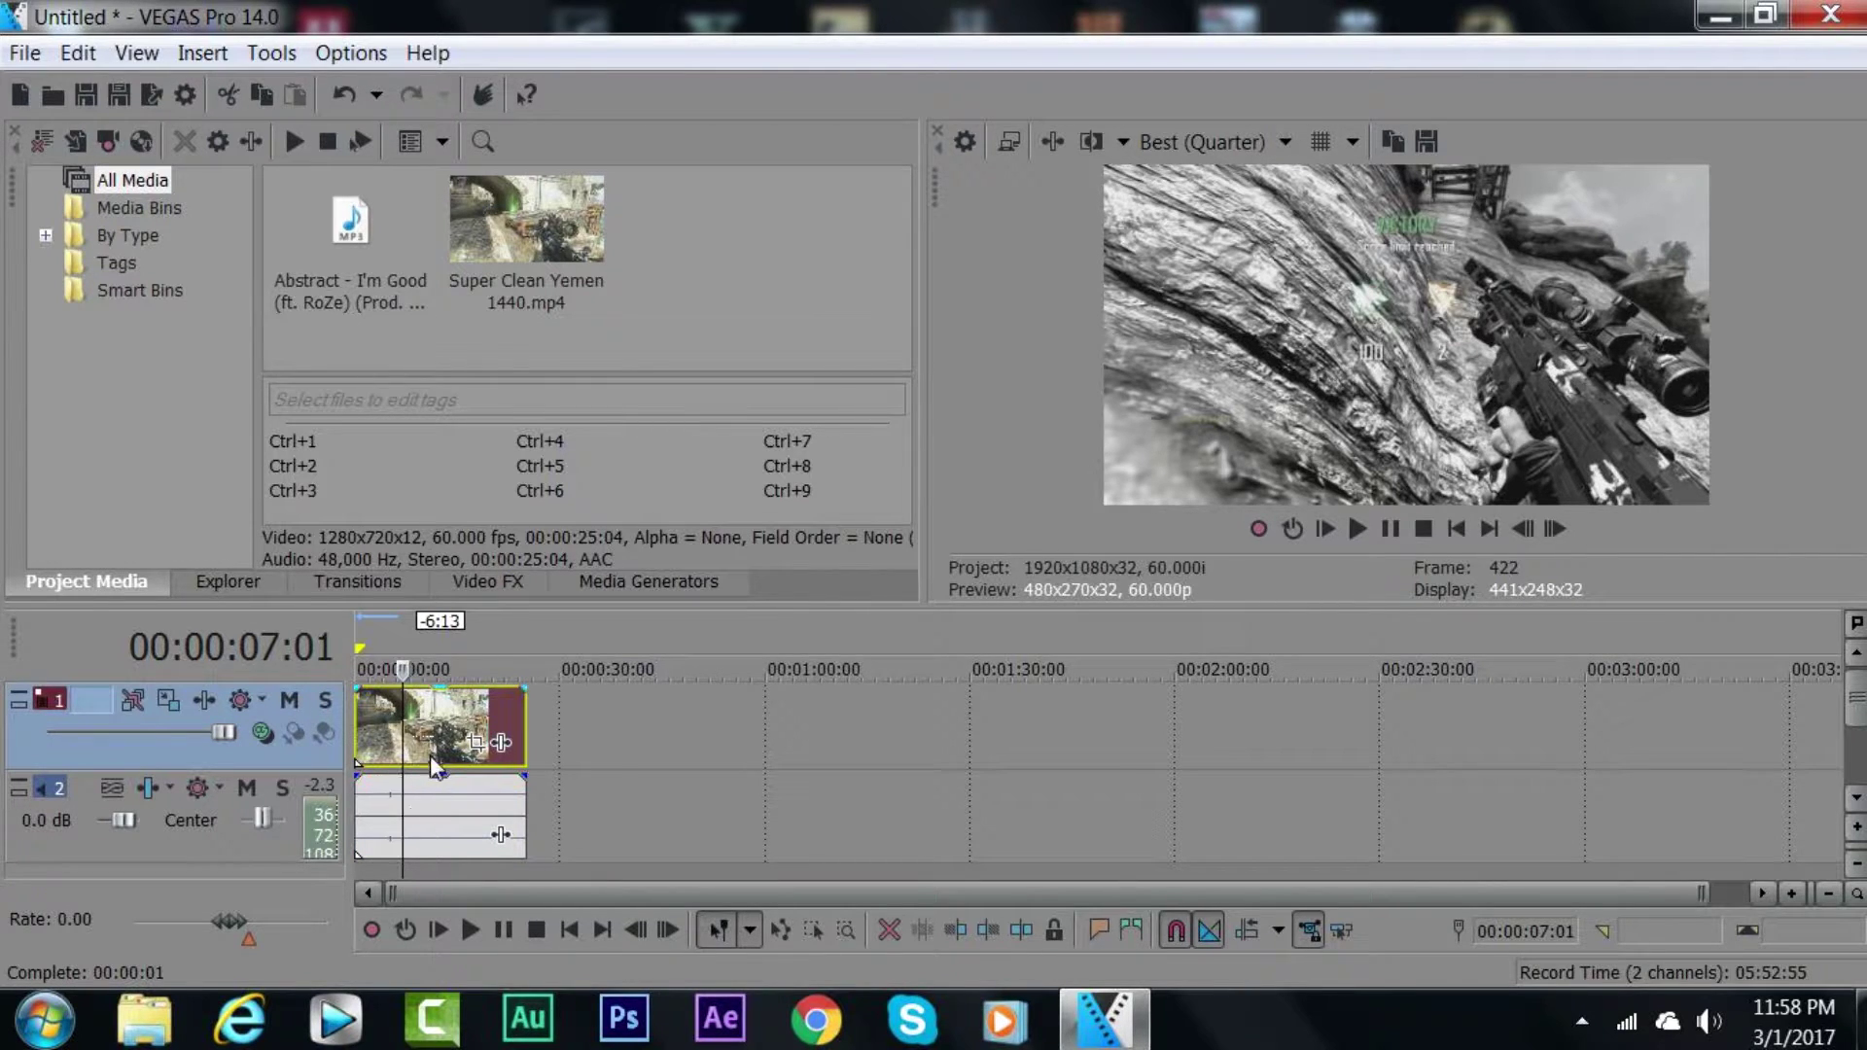
pyautogui.click(420, 807)
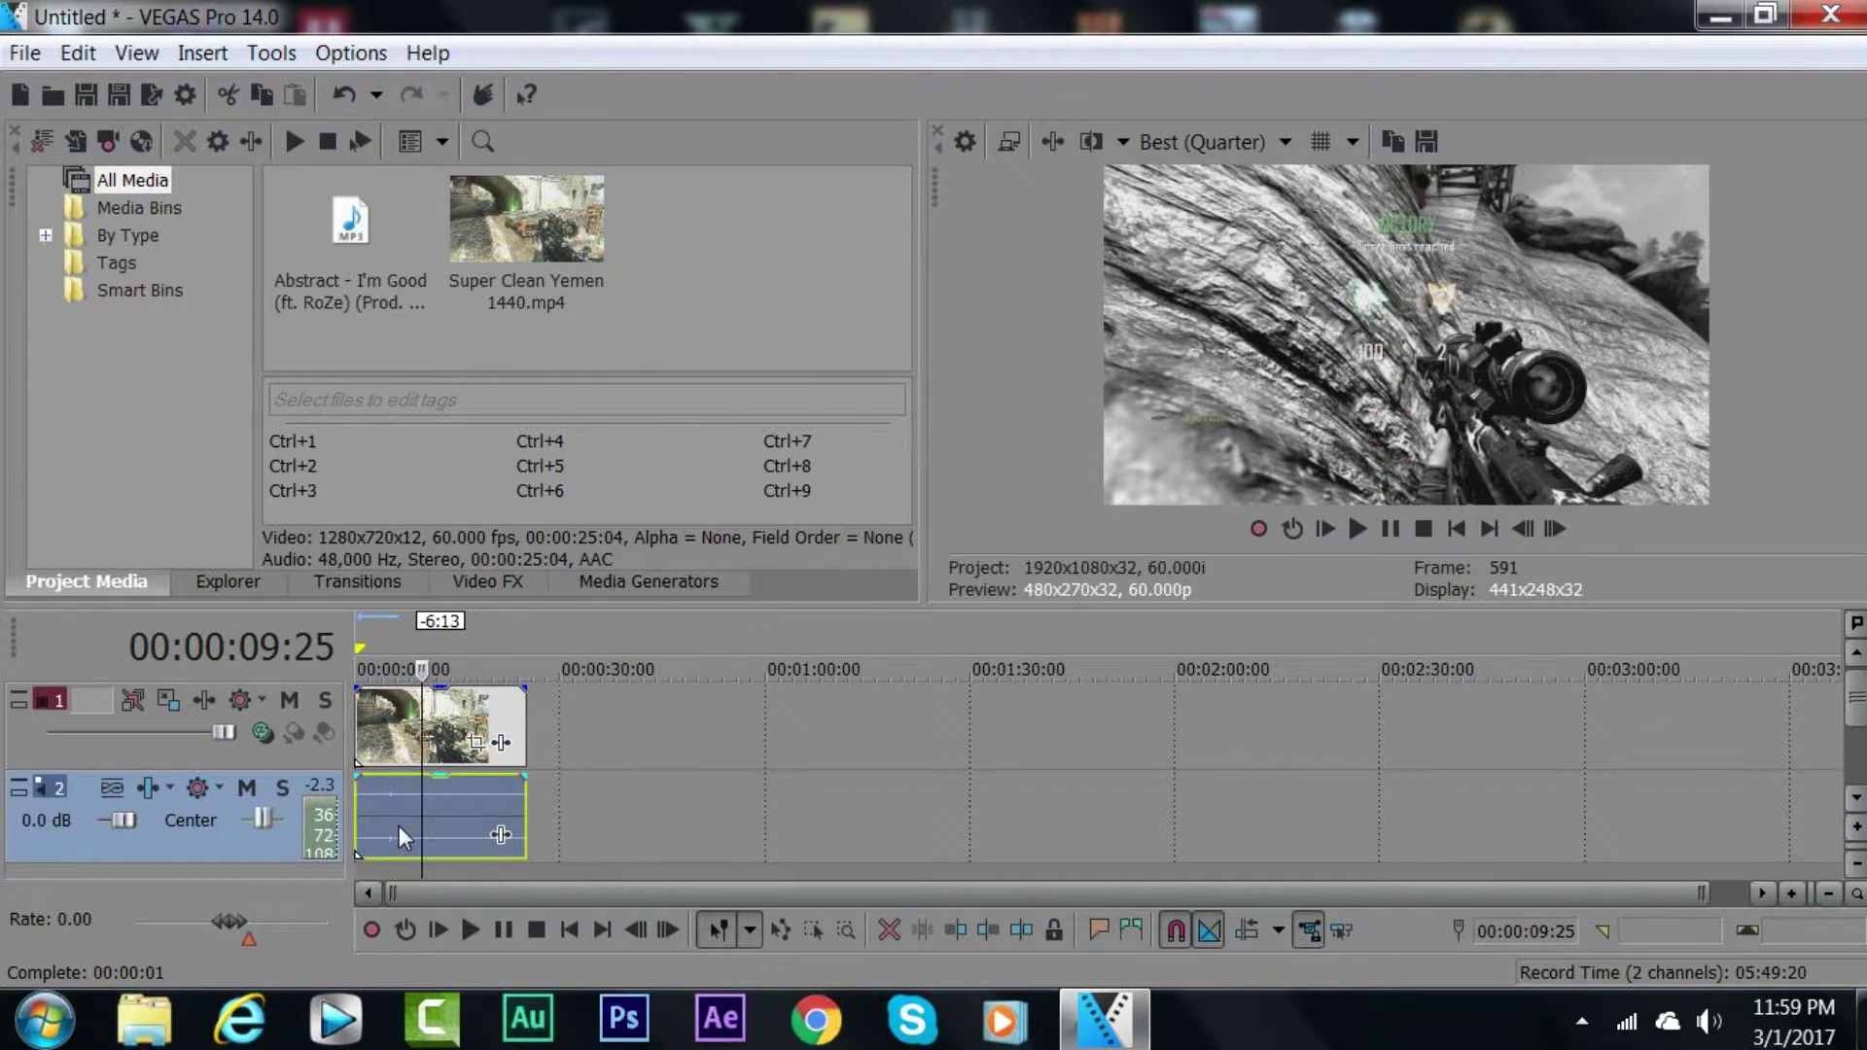
pyautogui.press('Delete')
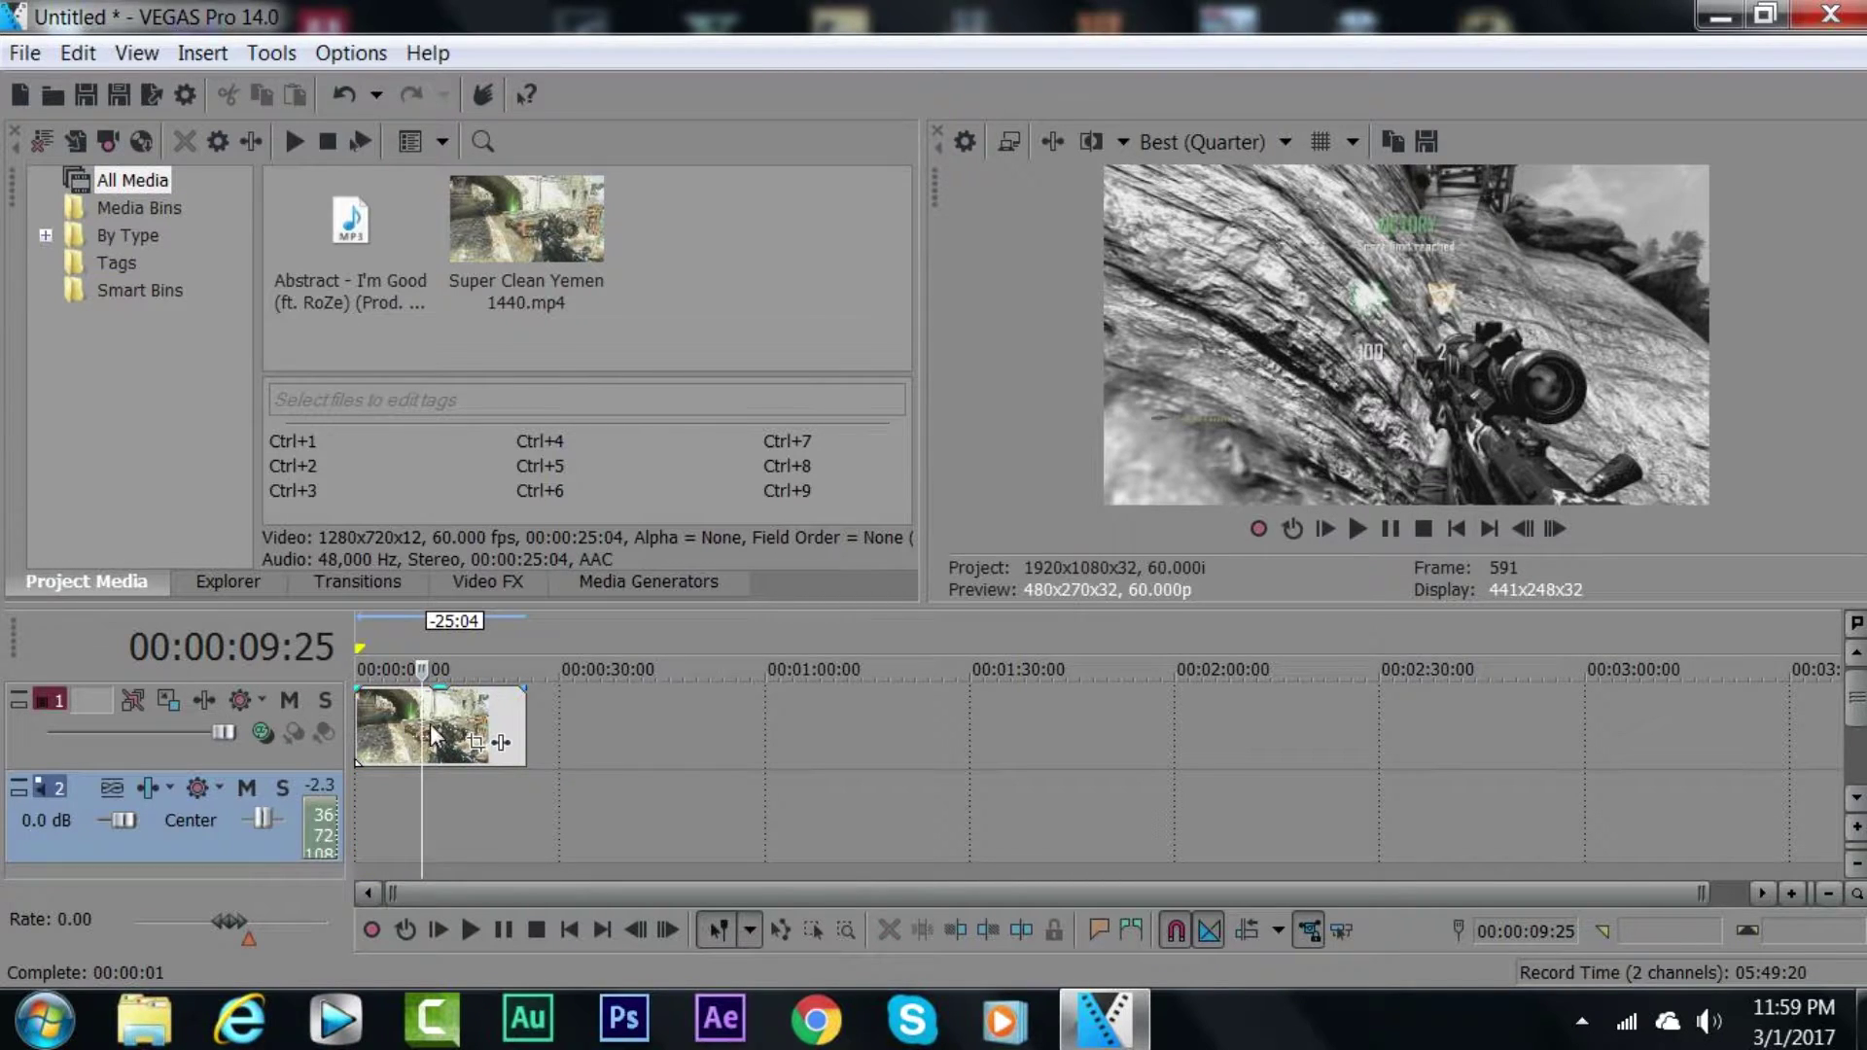
pyautogui.press('Home')
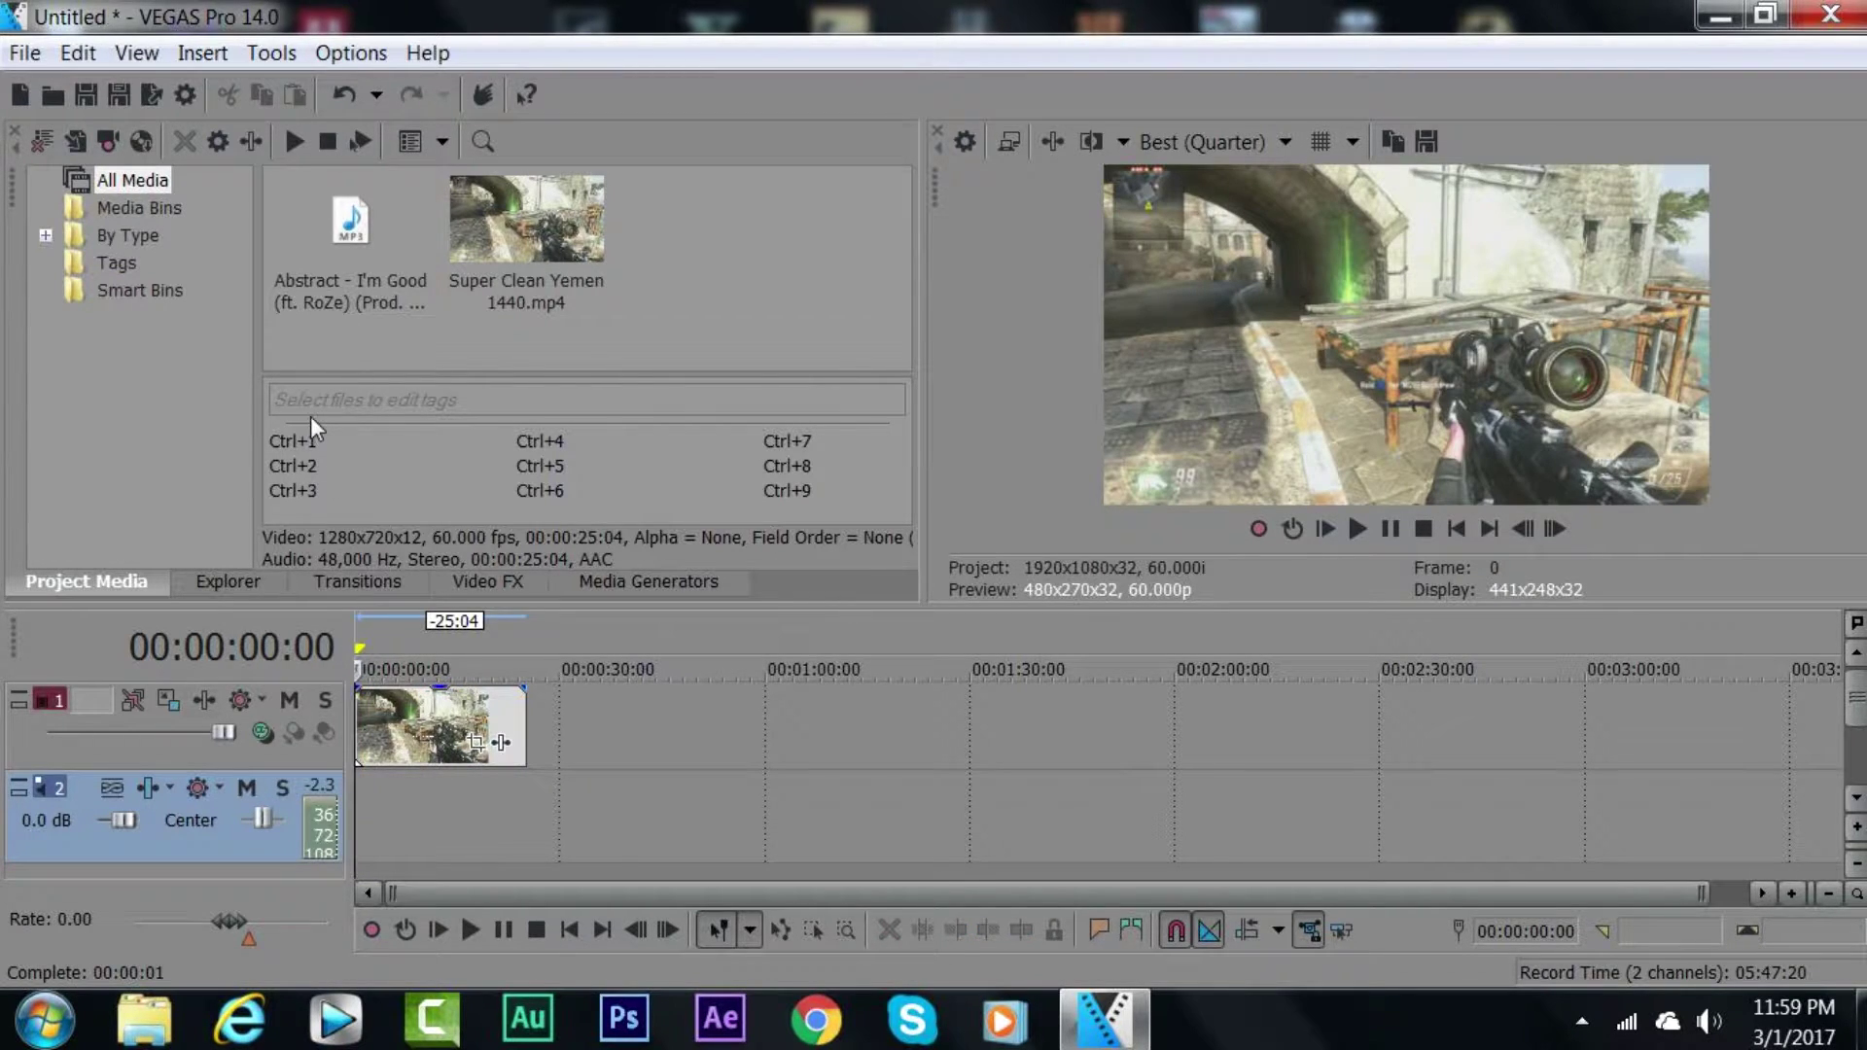
# Step: Turn on Disable resample in the gameplay video event's Properties
pyautogui.rightClick(397, 706)
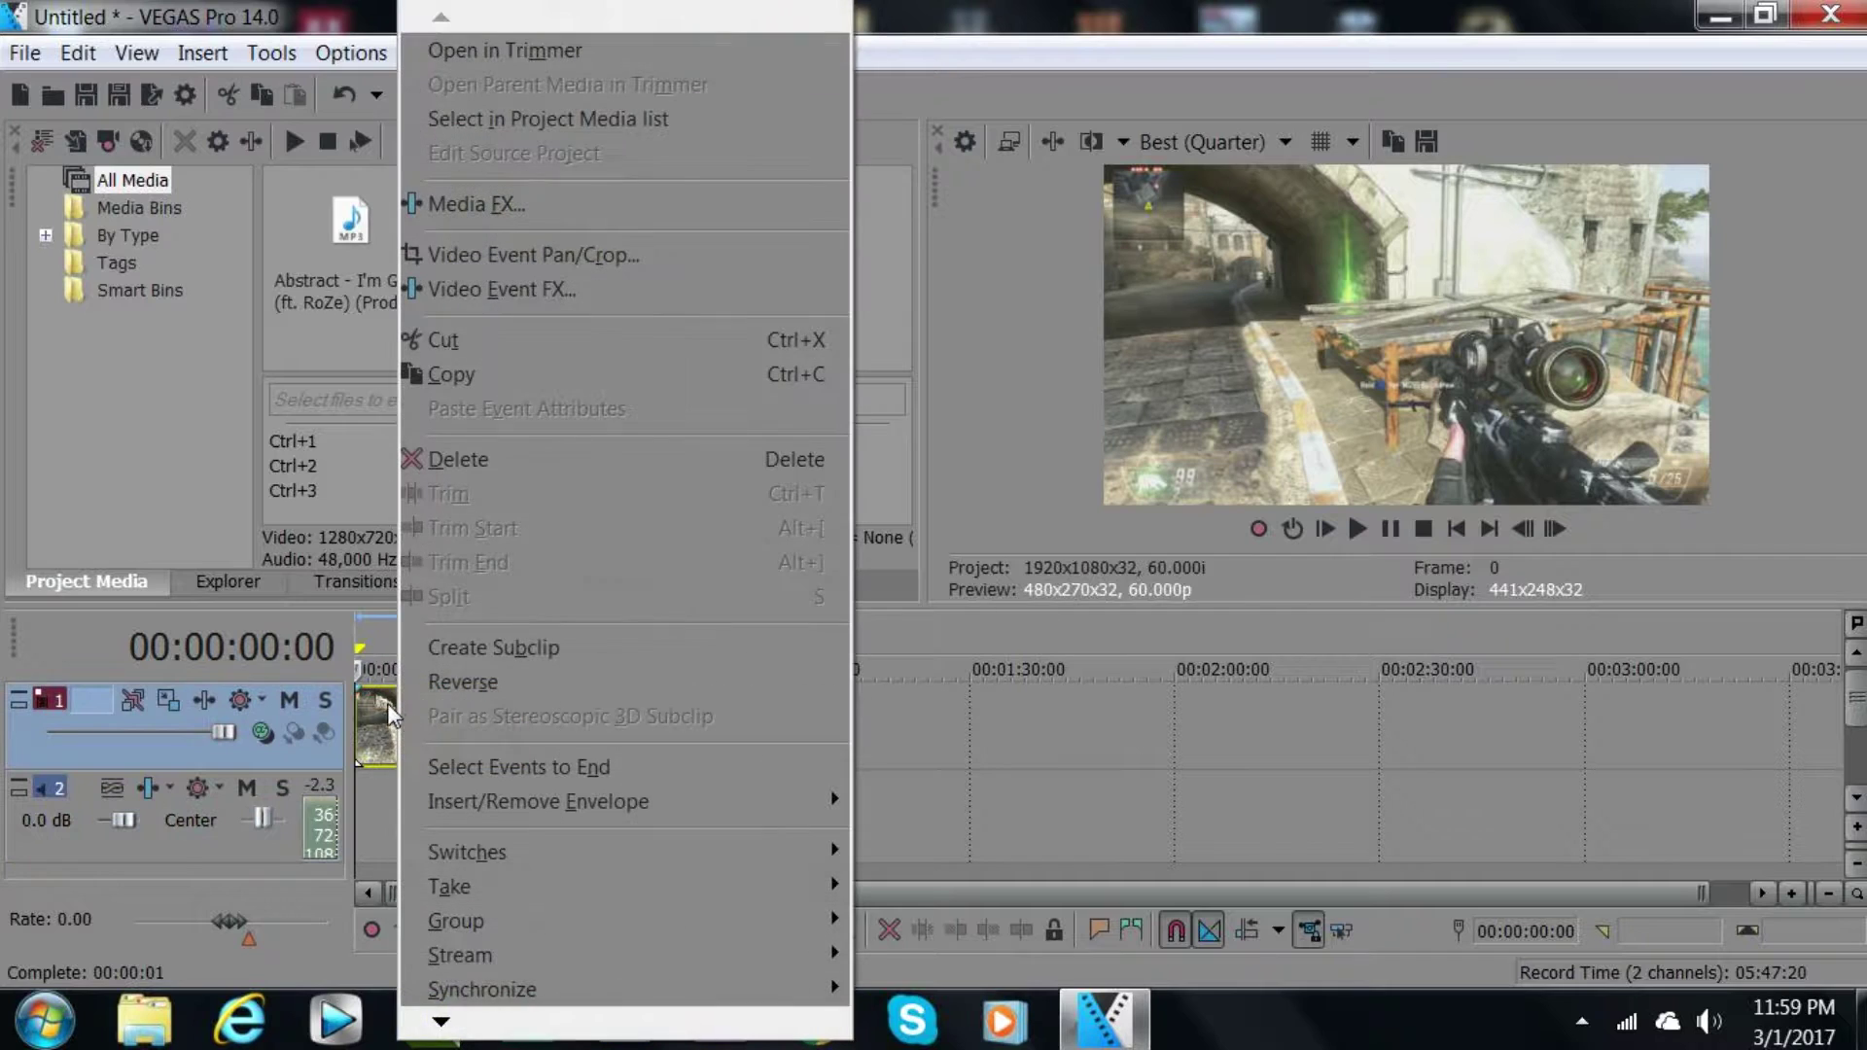
pyautogui.moveTo(437, 1023)
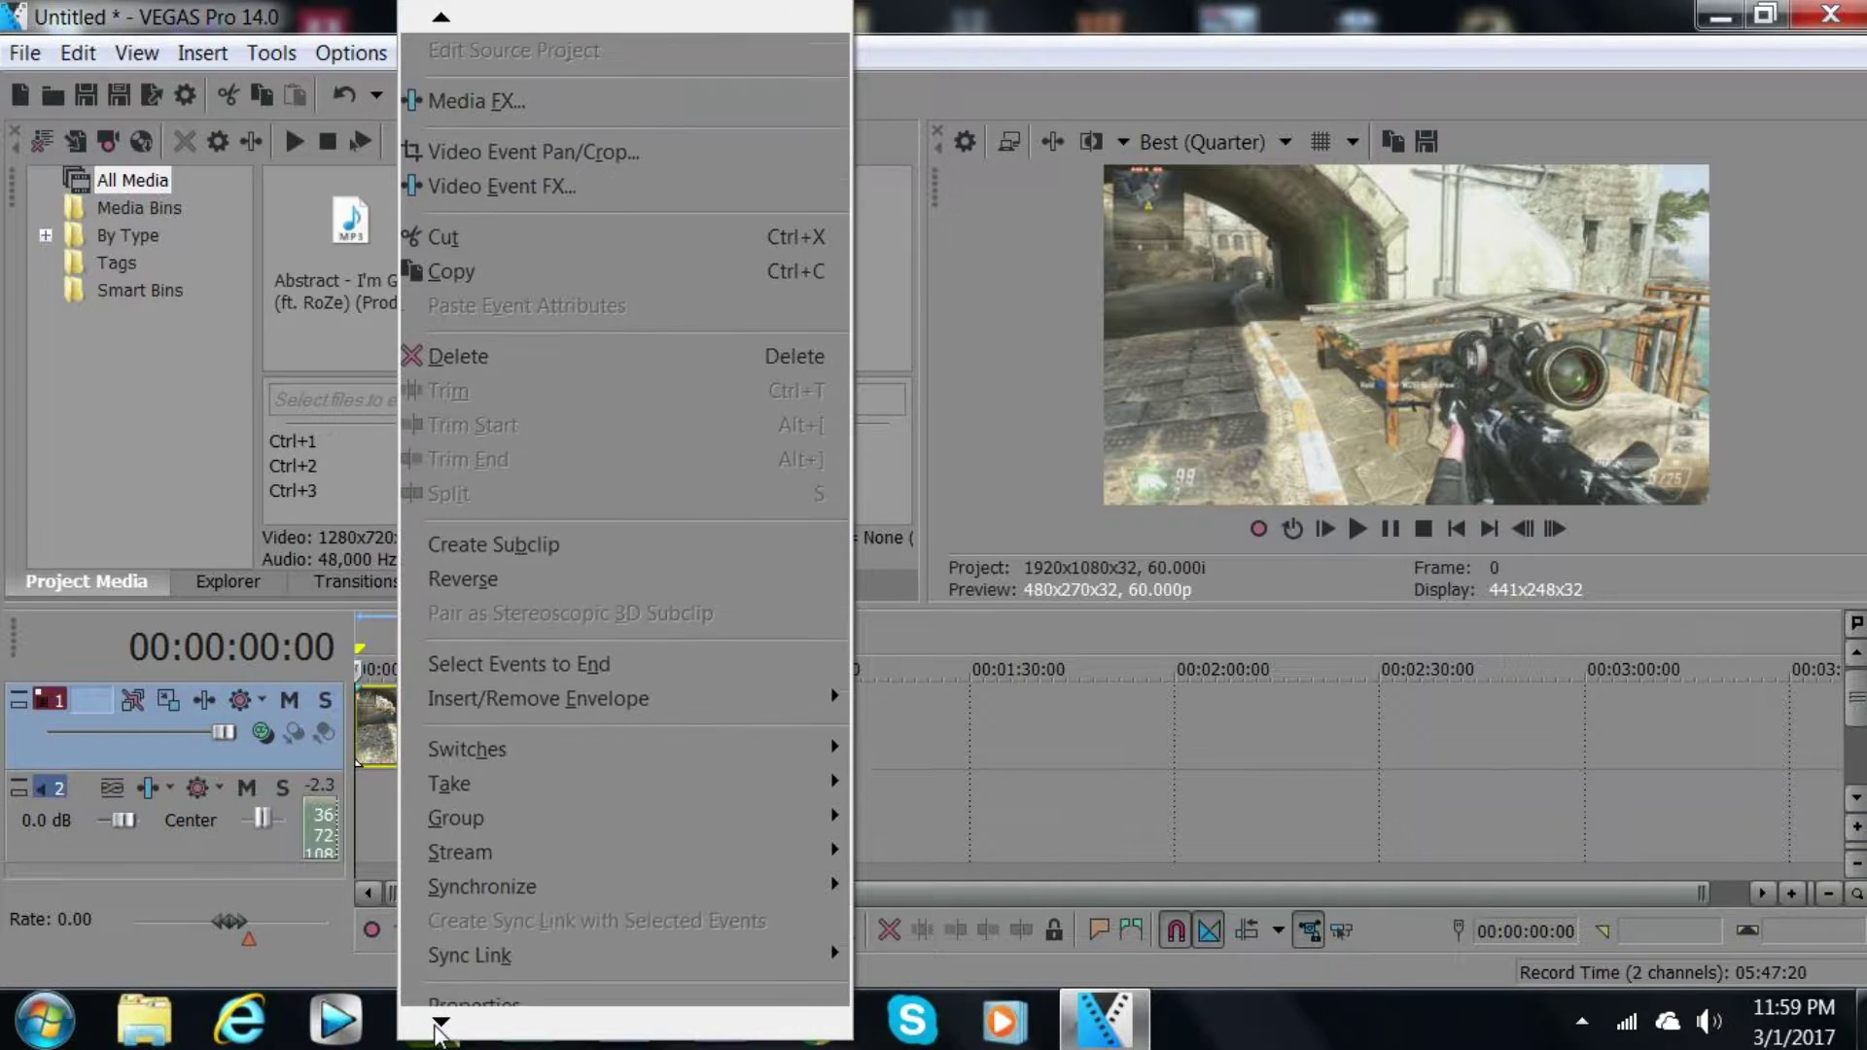
pyautogui.click(457, 967)
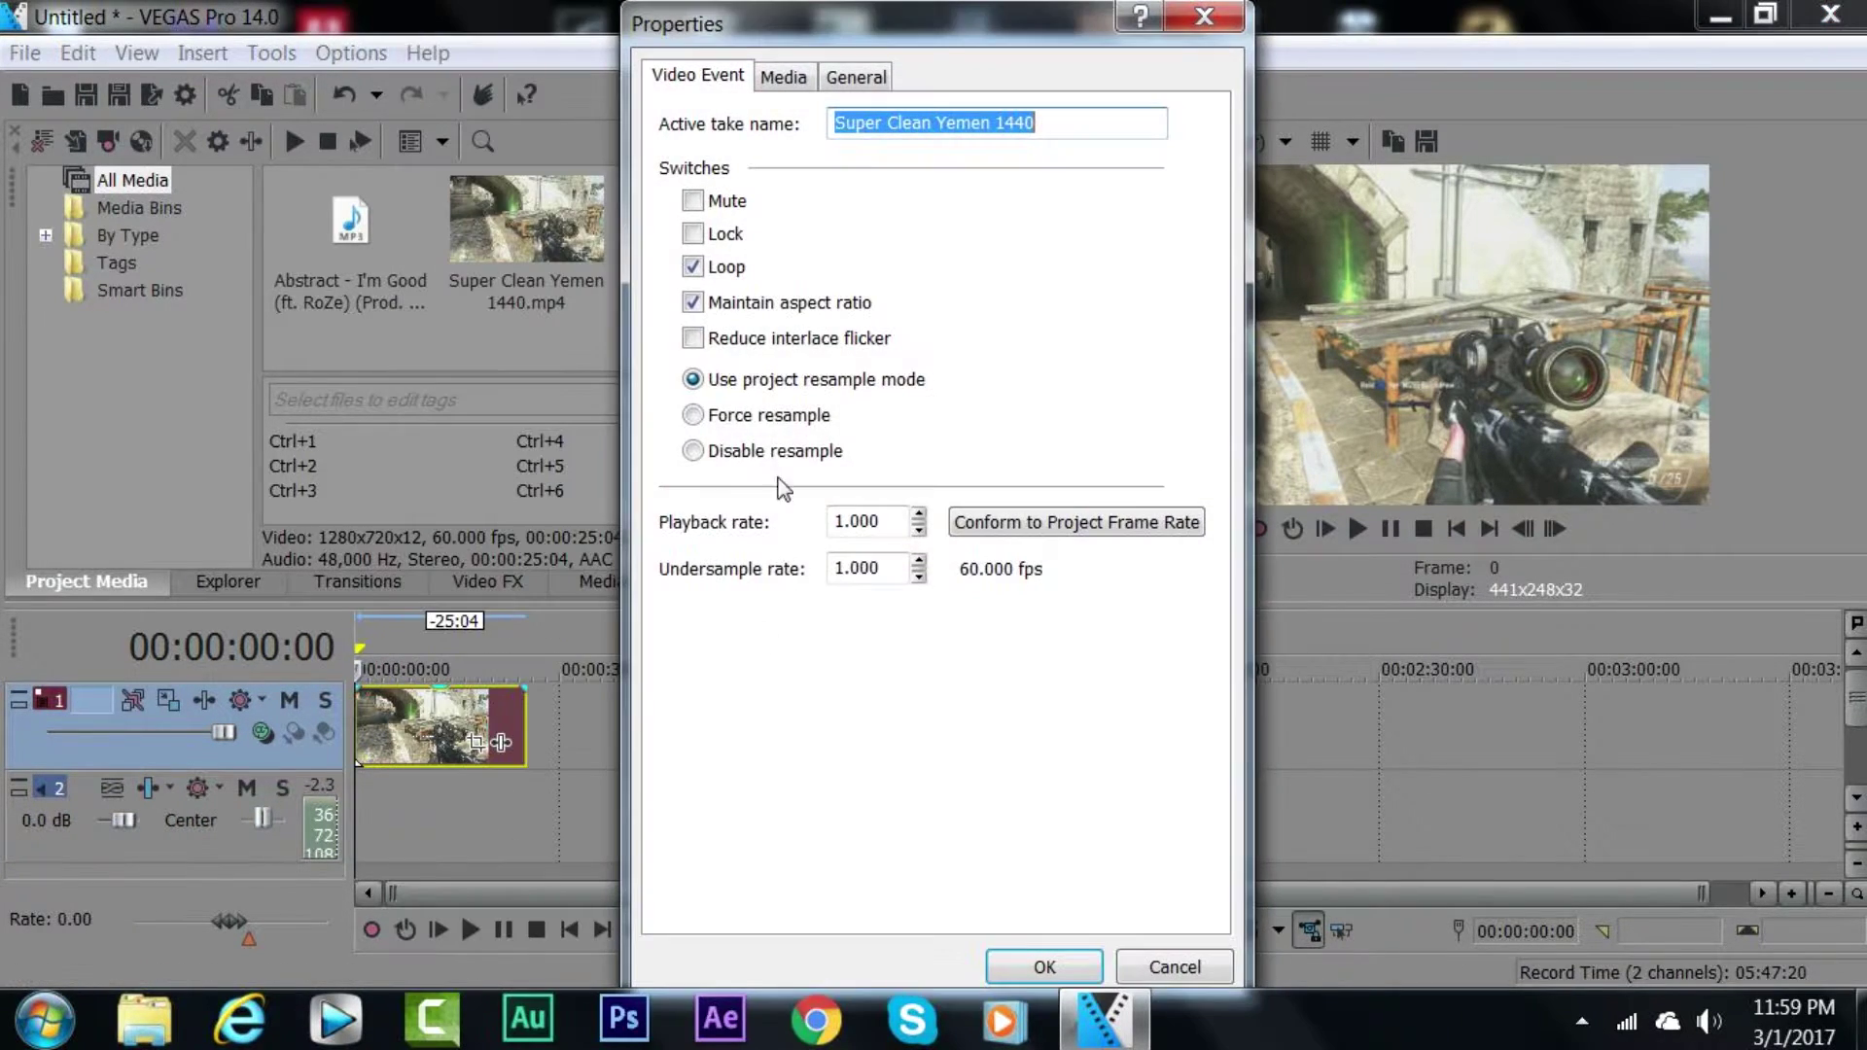
pyautogui.click(728, 458)
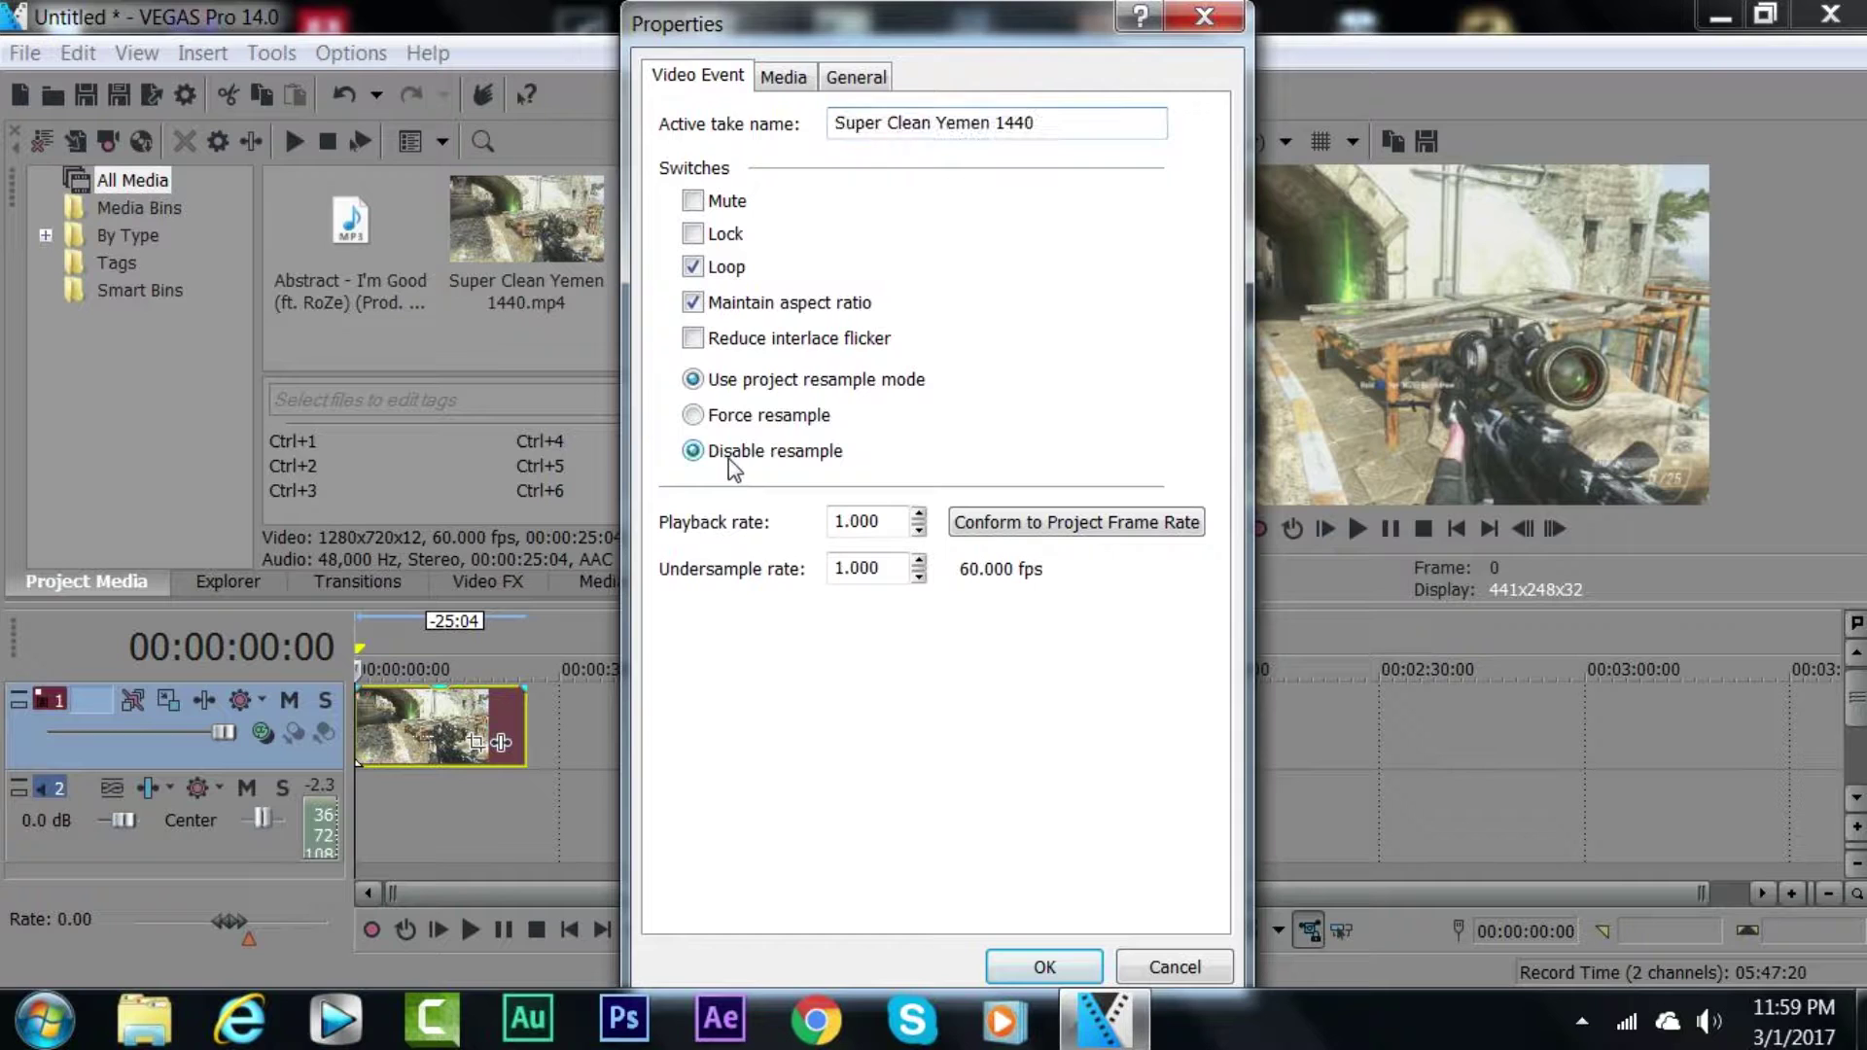
pyautogui.click(1023, 963)
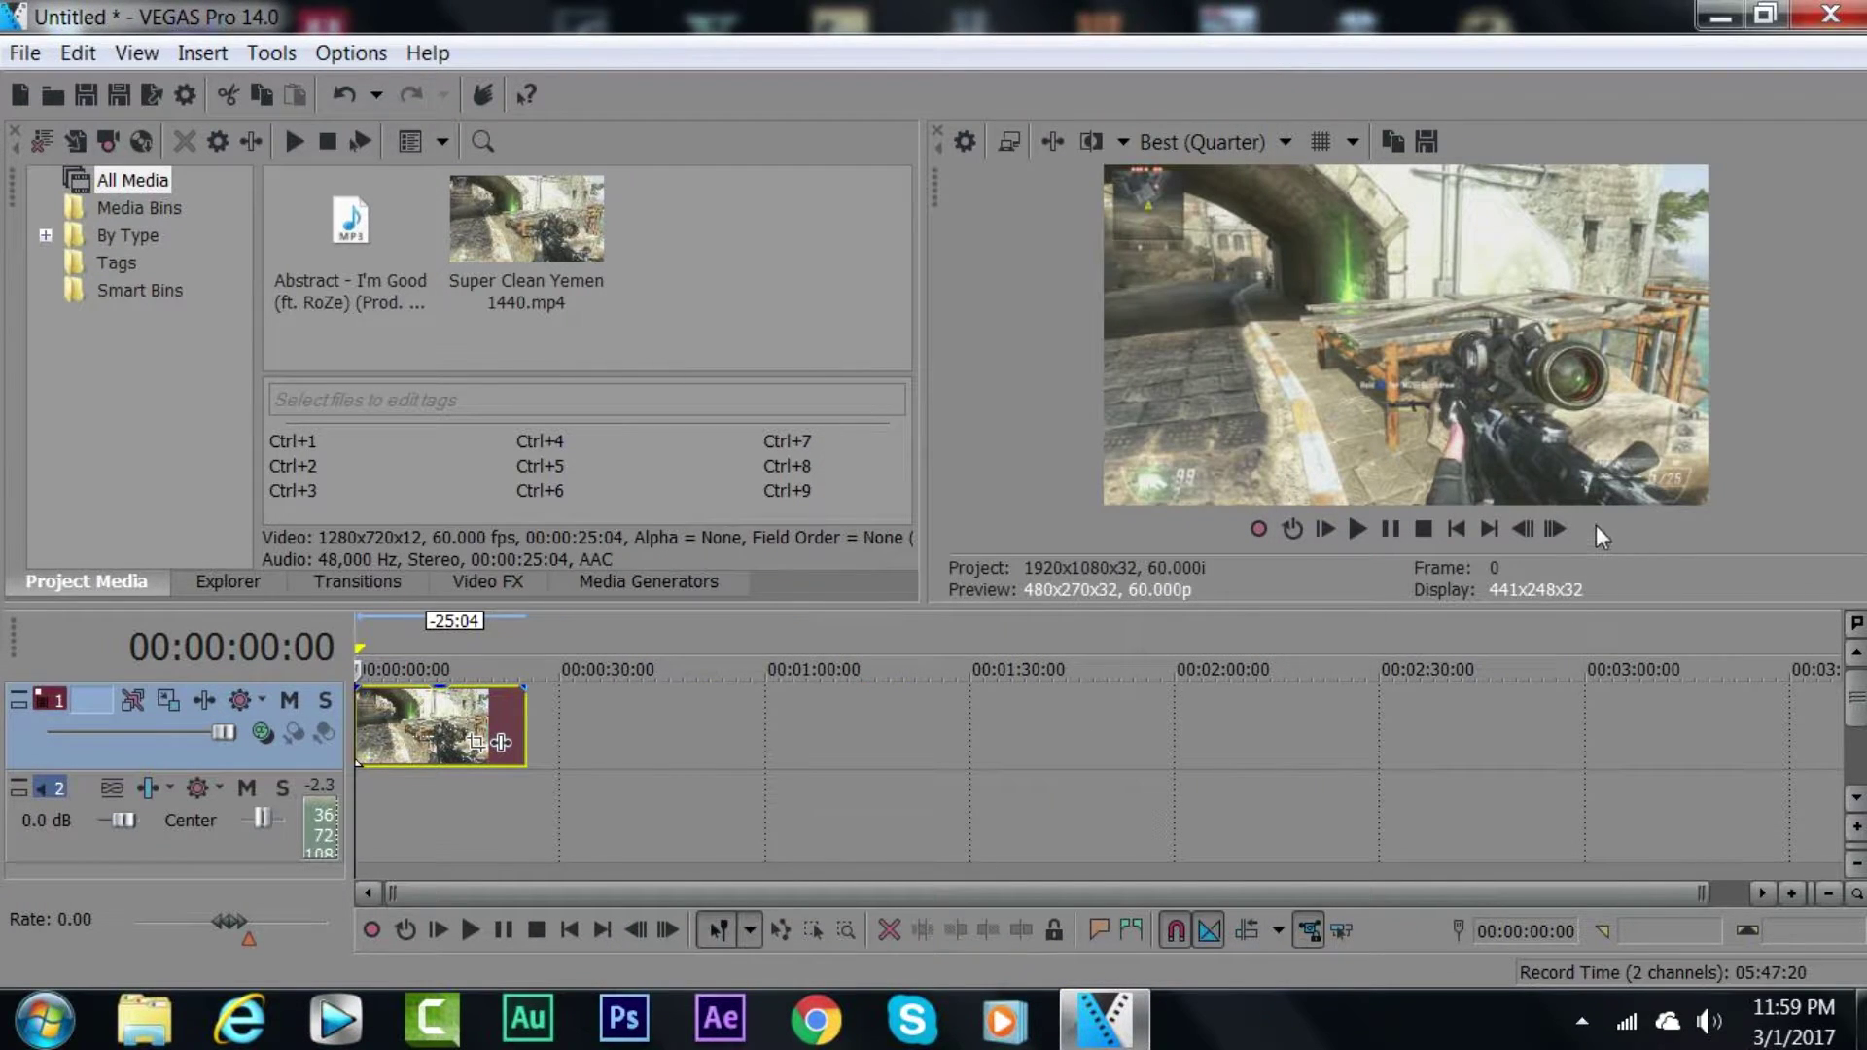
# Step: Split the gameplay clip at 00:00:01:23, delete the opening piece, and return to start
pyautogui.click(1555, 529)
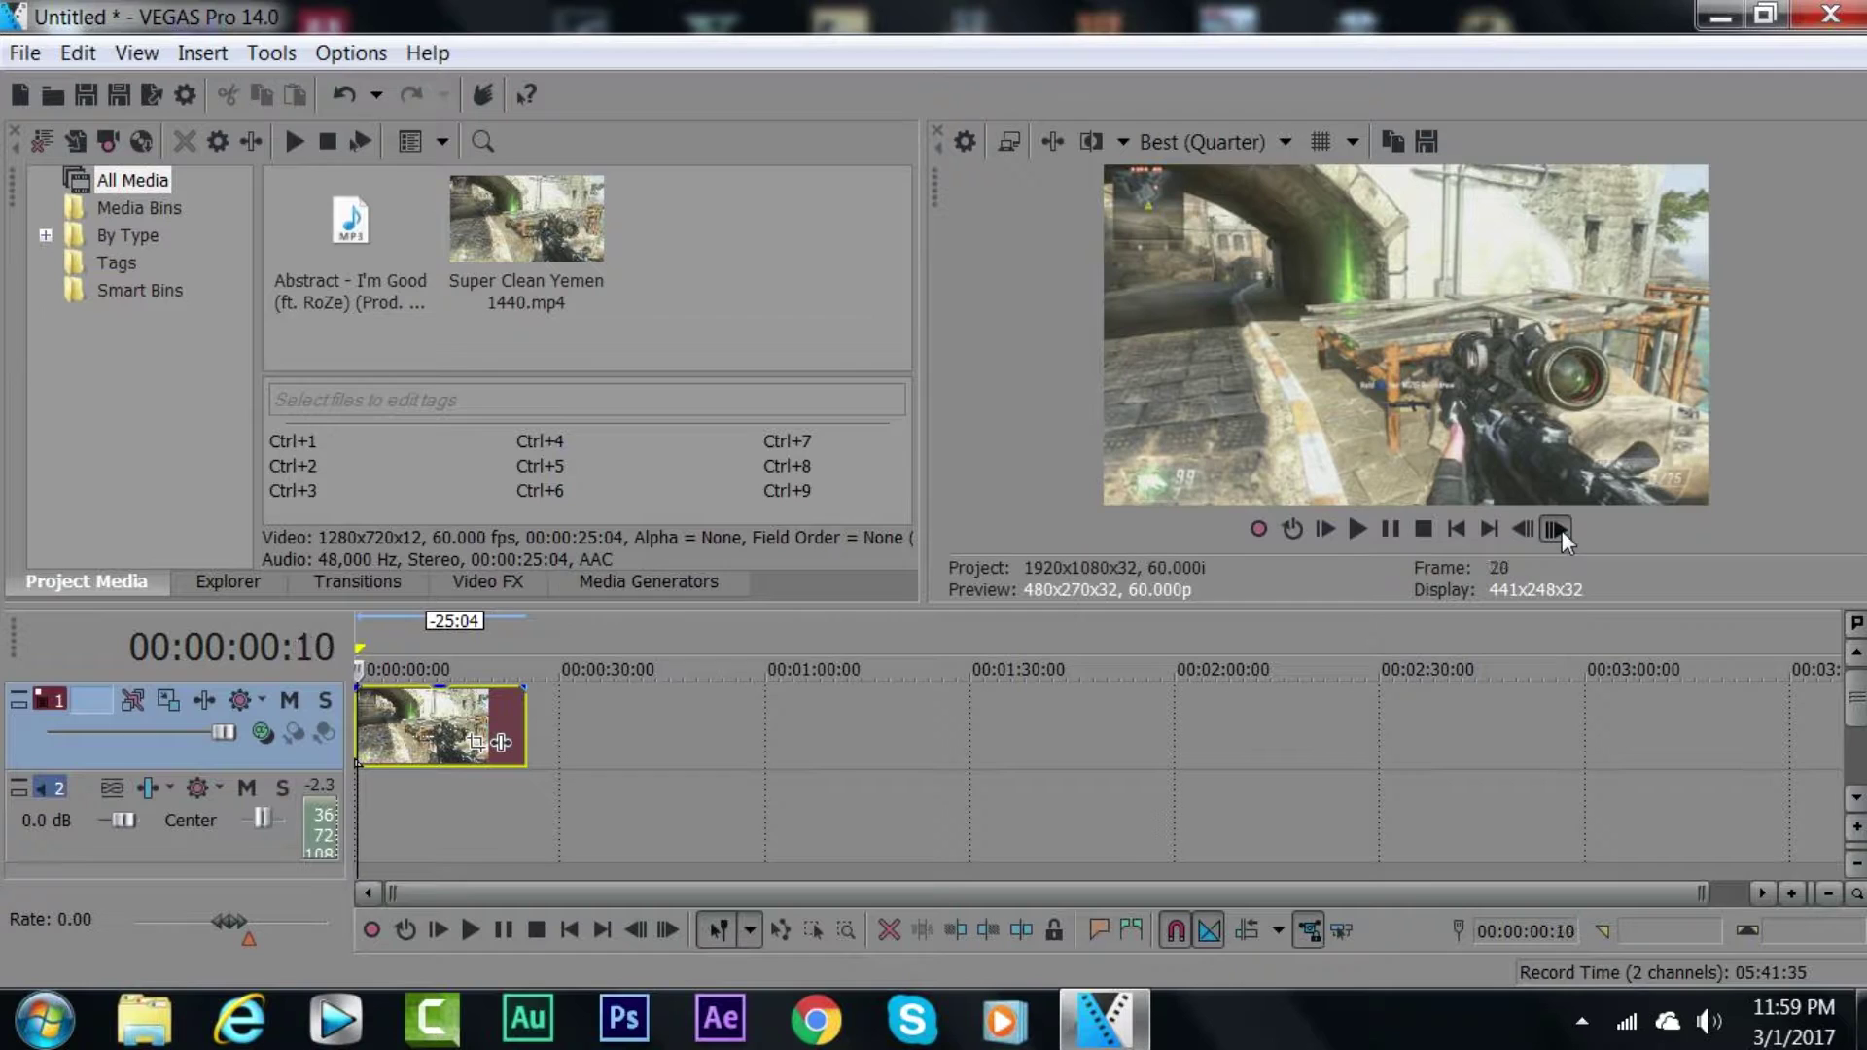
pyautogui.moveTo(1562, 531); pyautogui.dragTo(1562, 533)
pyautogui.scroll(3, 848, 761)
pyautogui.click(443, 729)
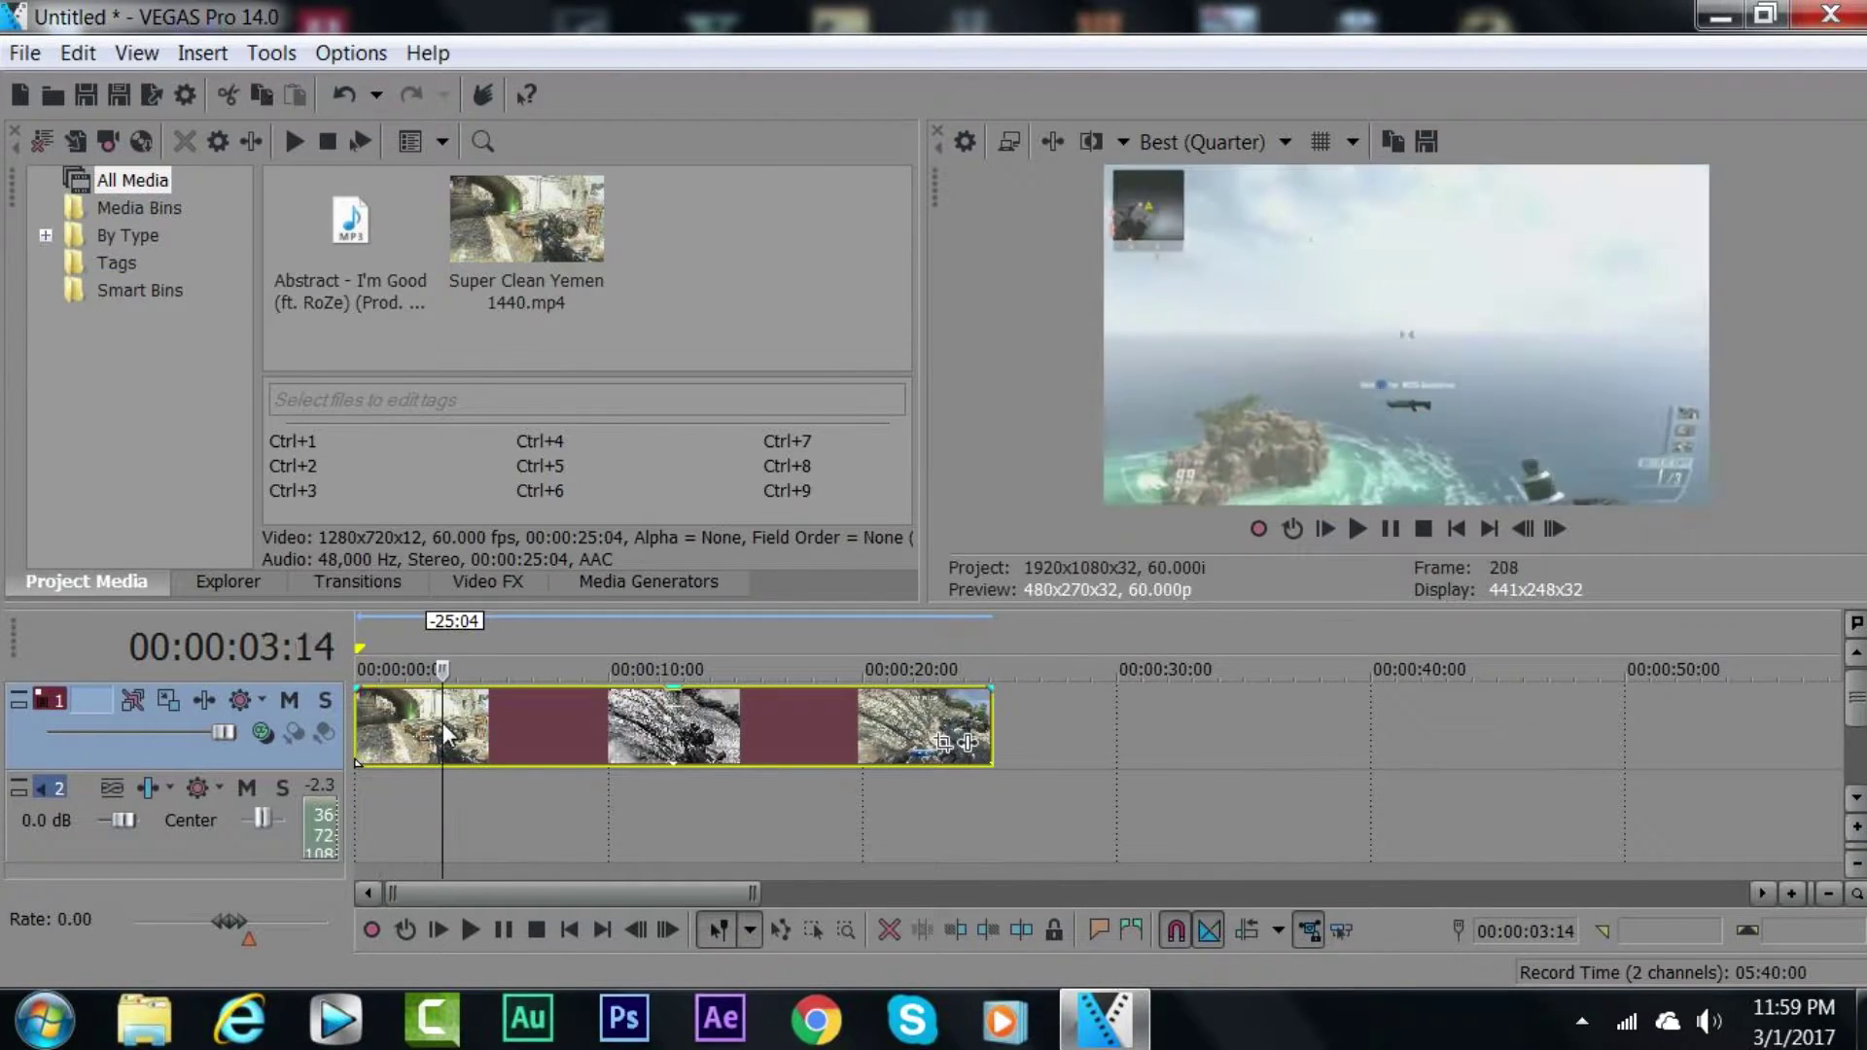
pyautogui.click(400, 715)
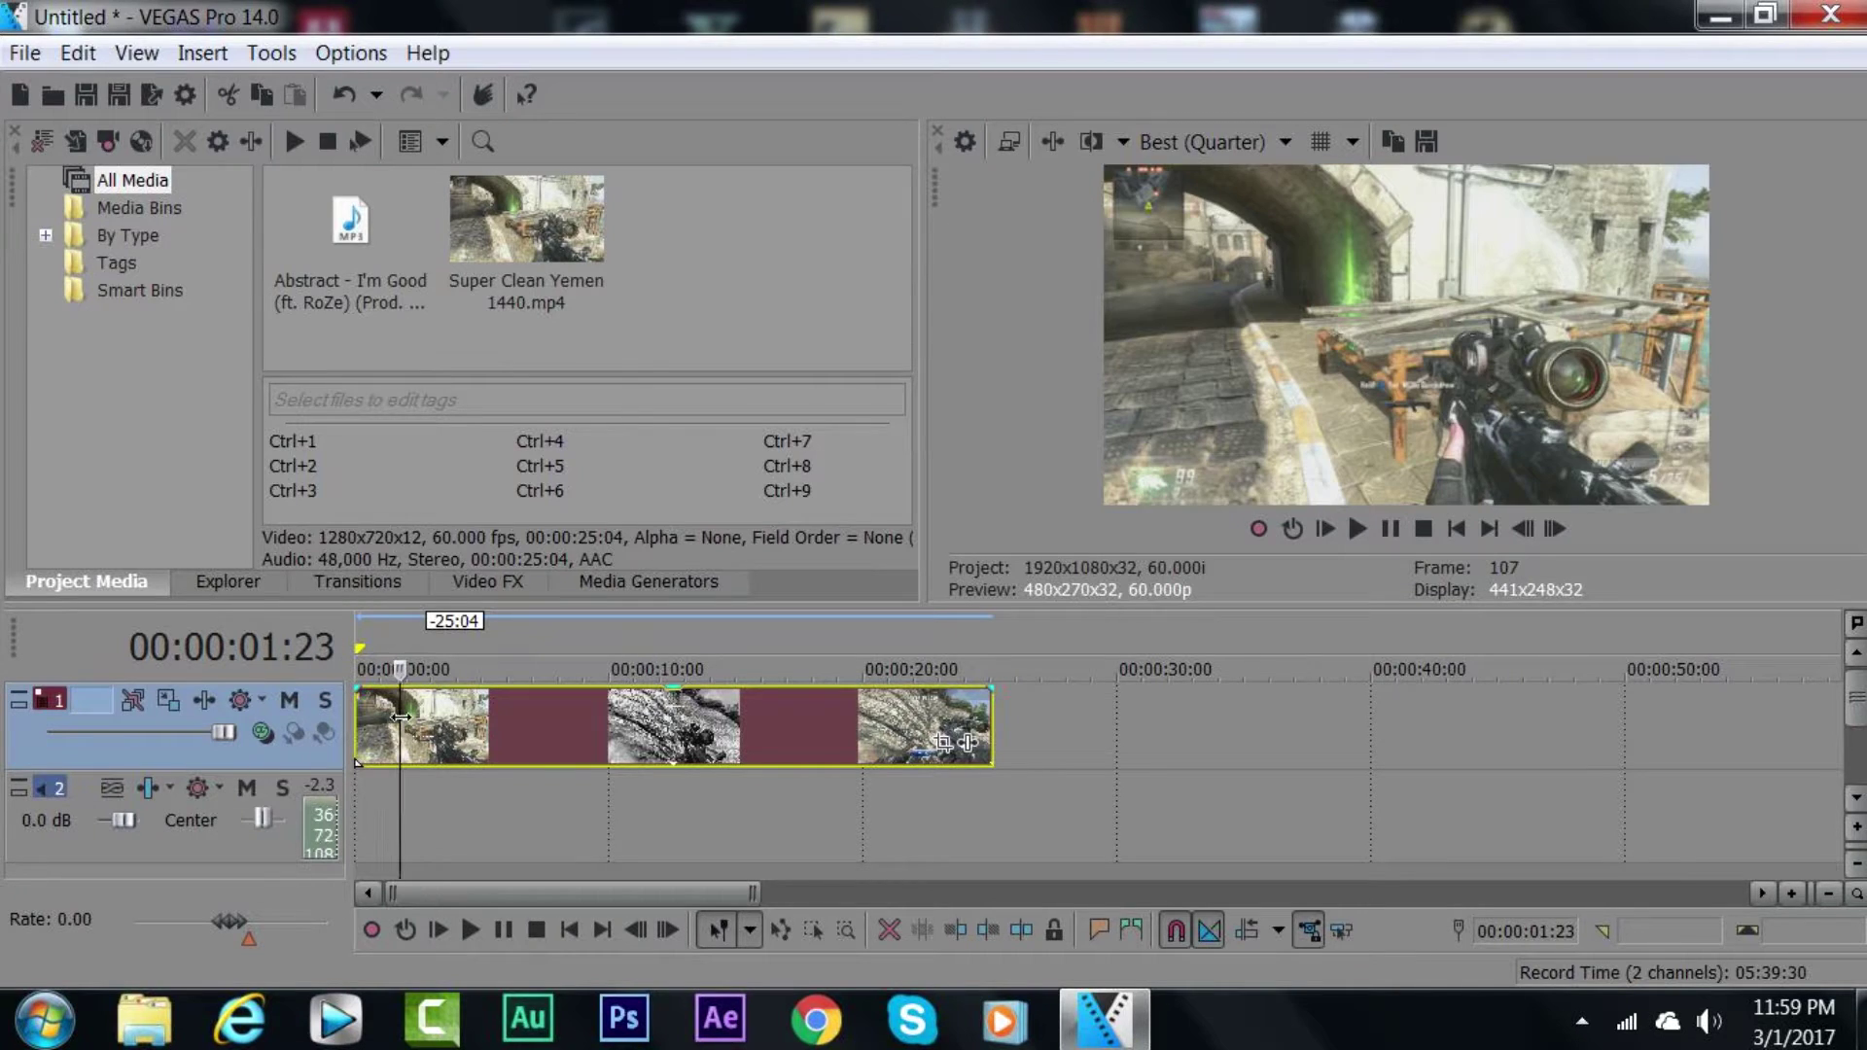
pyautogui.press('s')
pyautogui.click(369, 735)
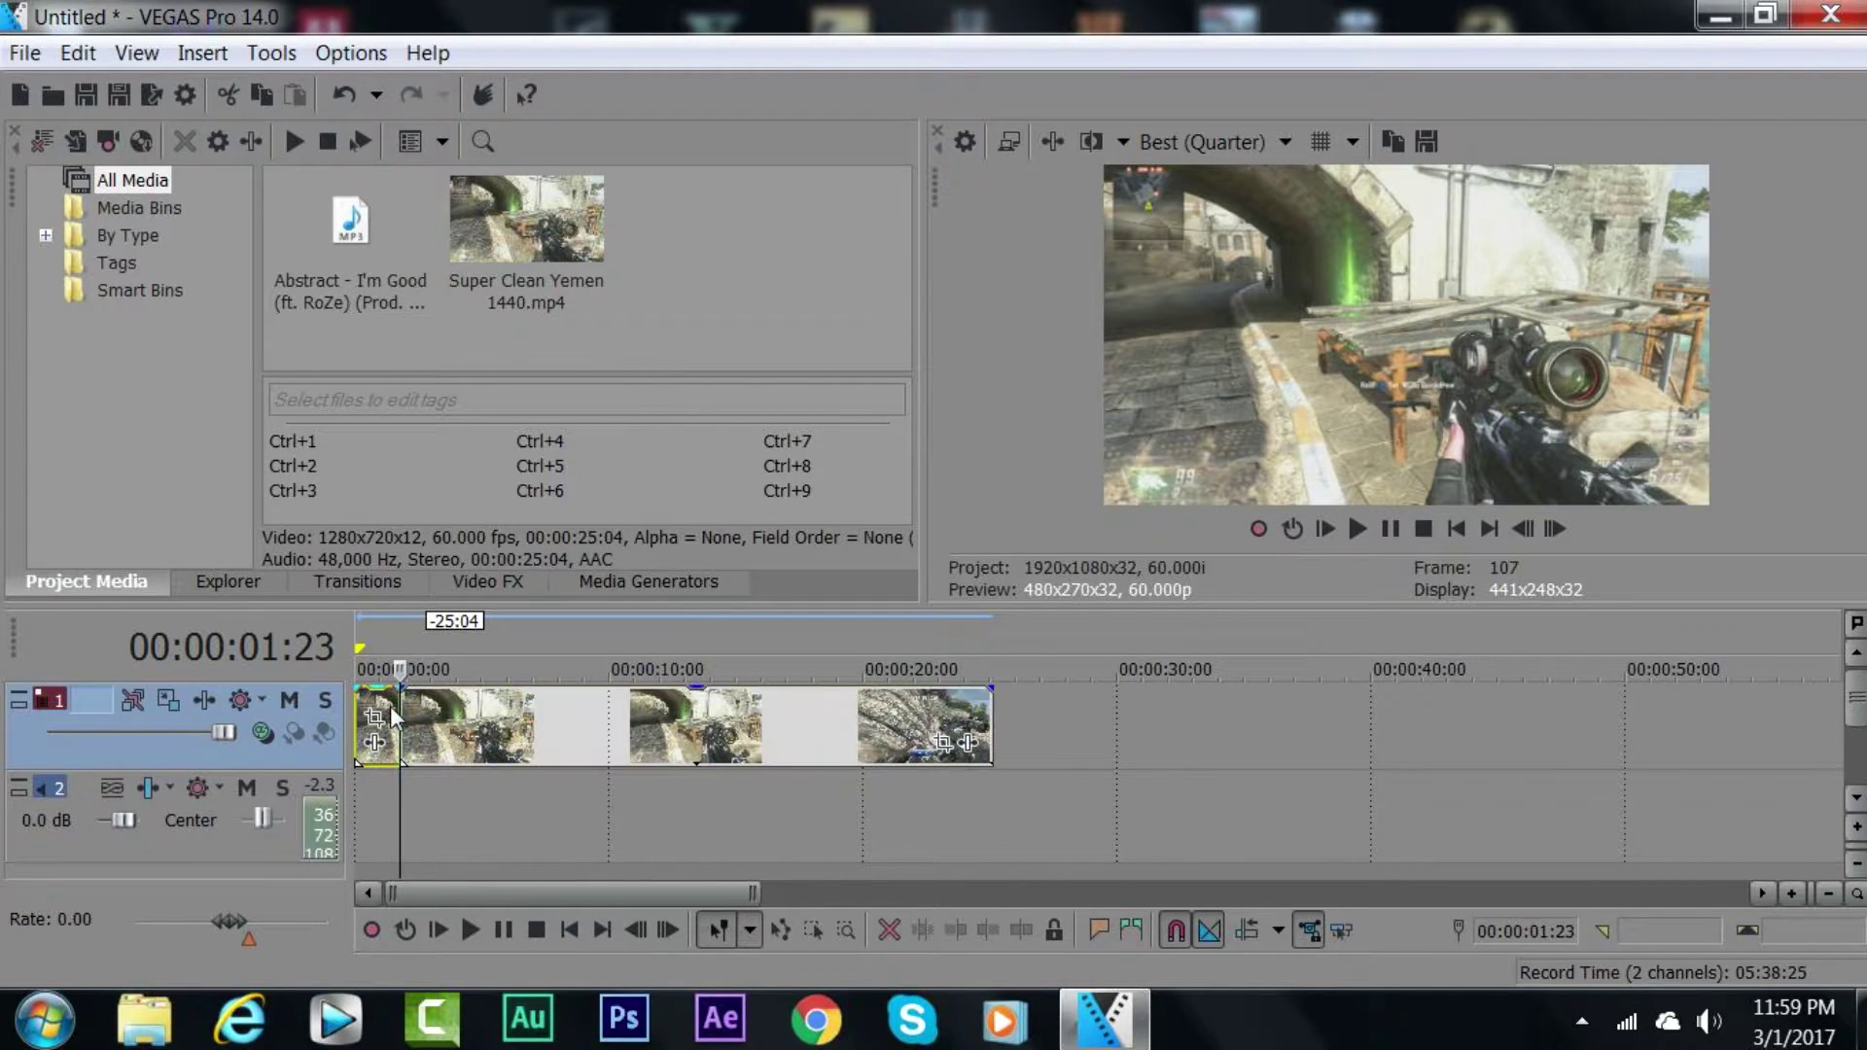
pyautogui.press('Delete')
pyautogui.scroll(-3, 978, 688)
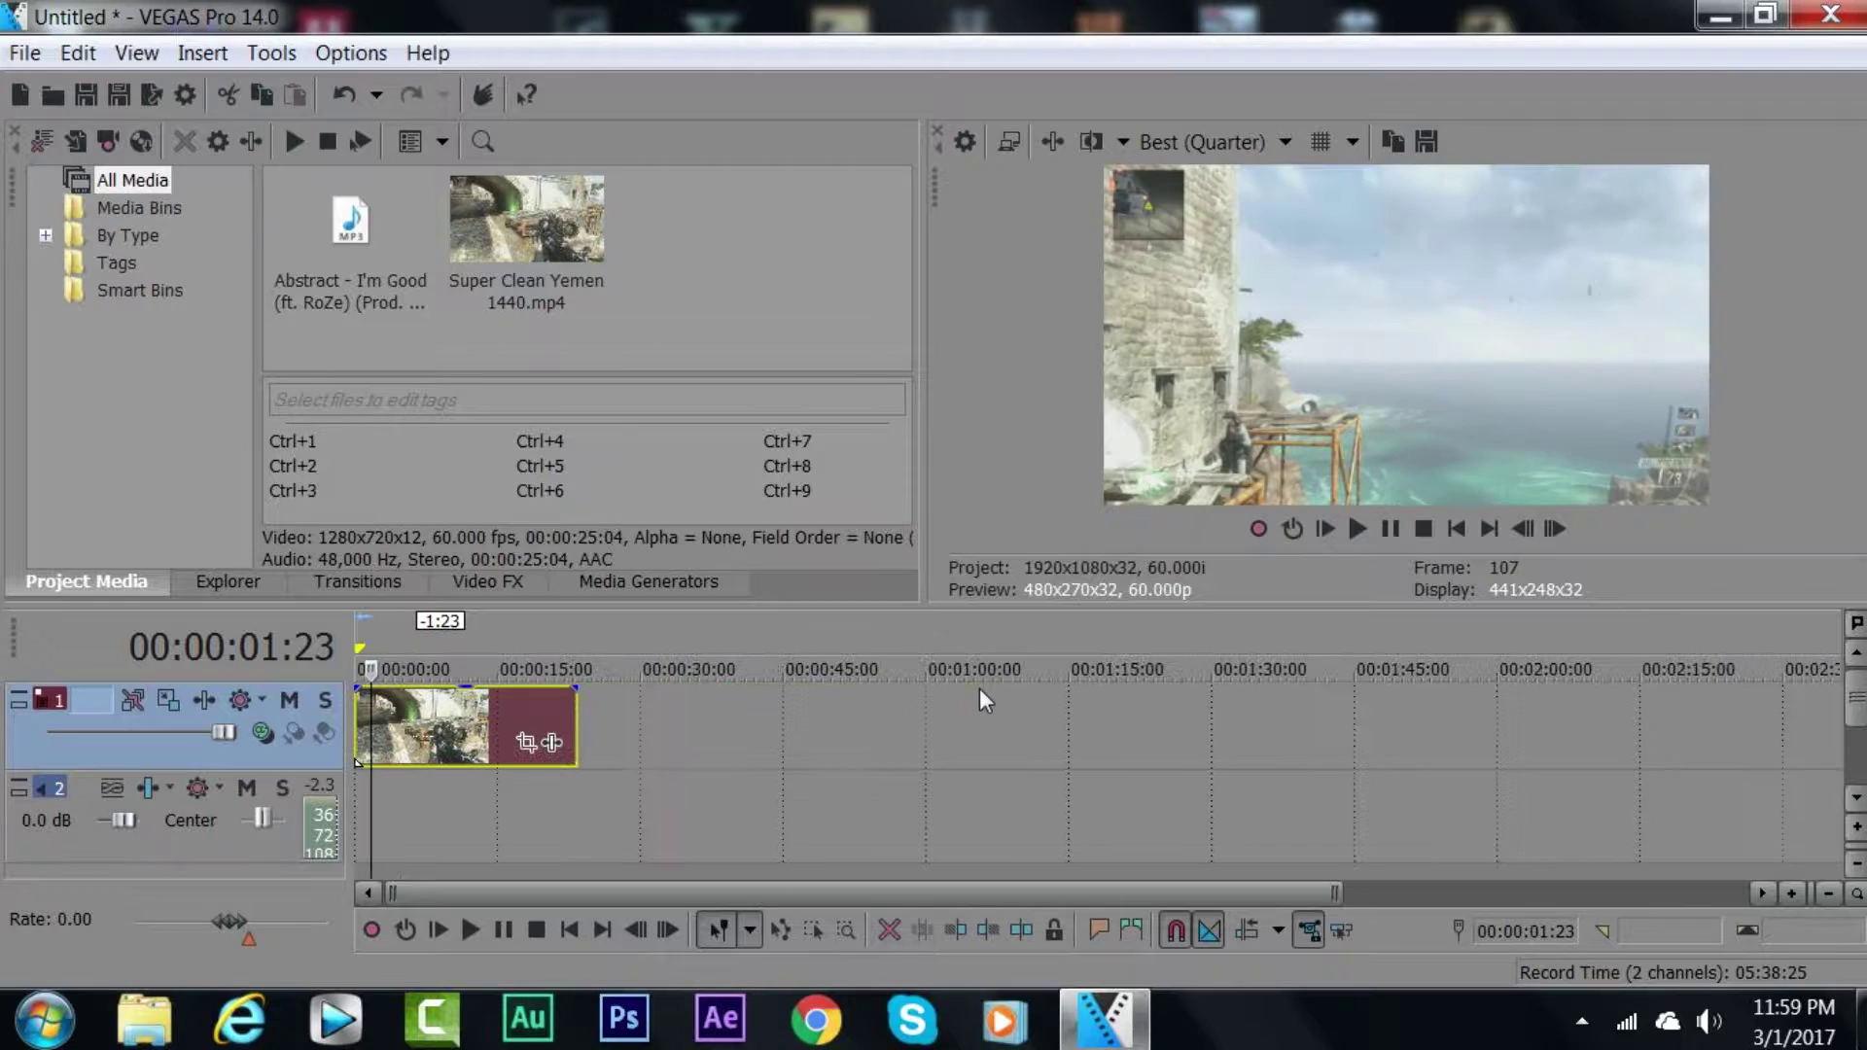
pyautogui.click(1455, 528)
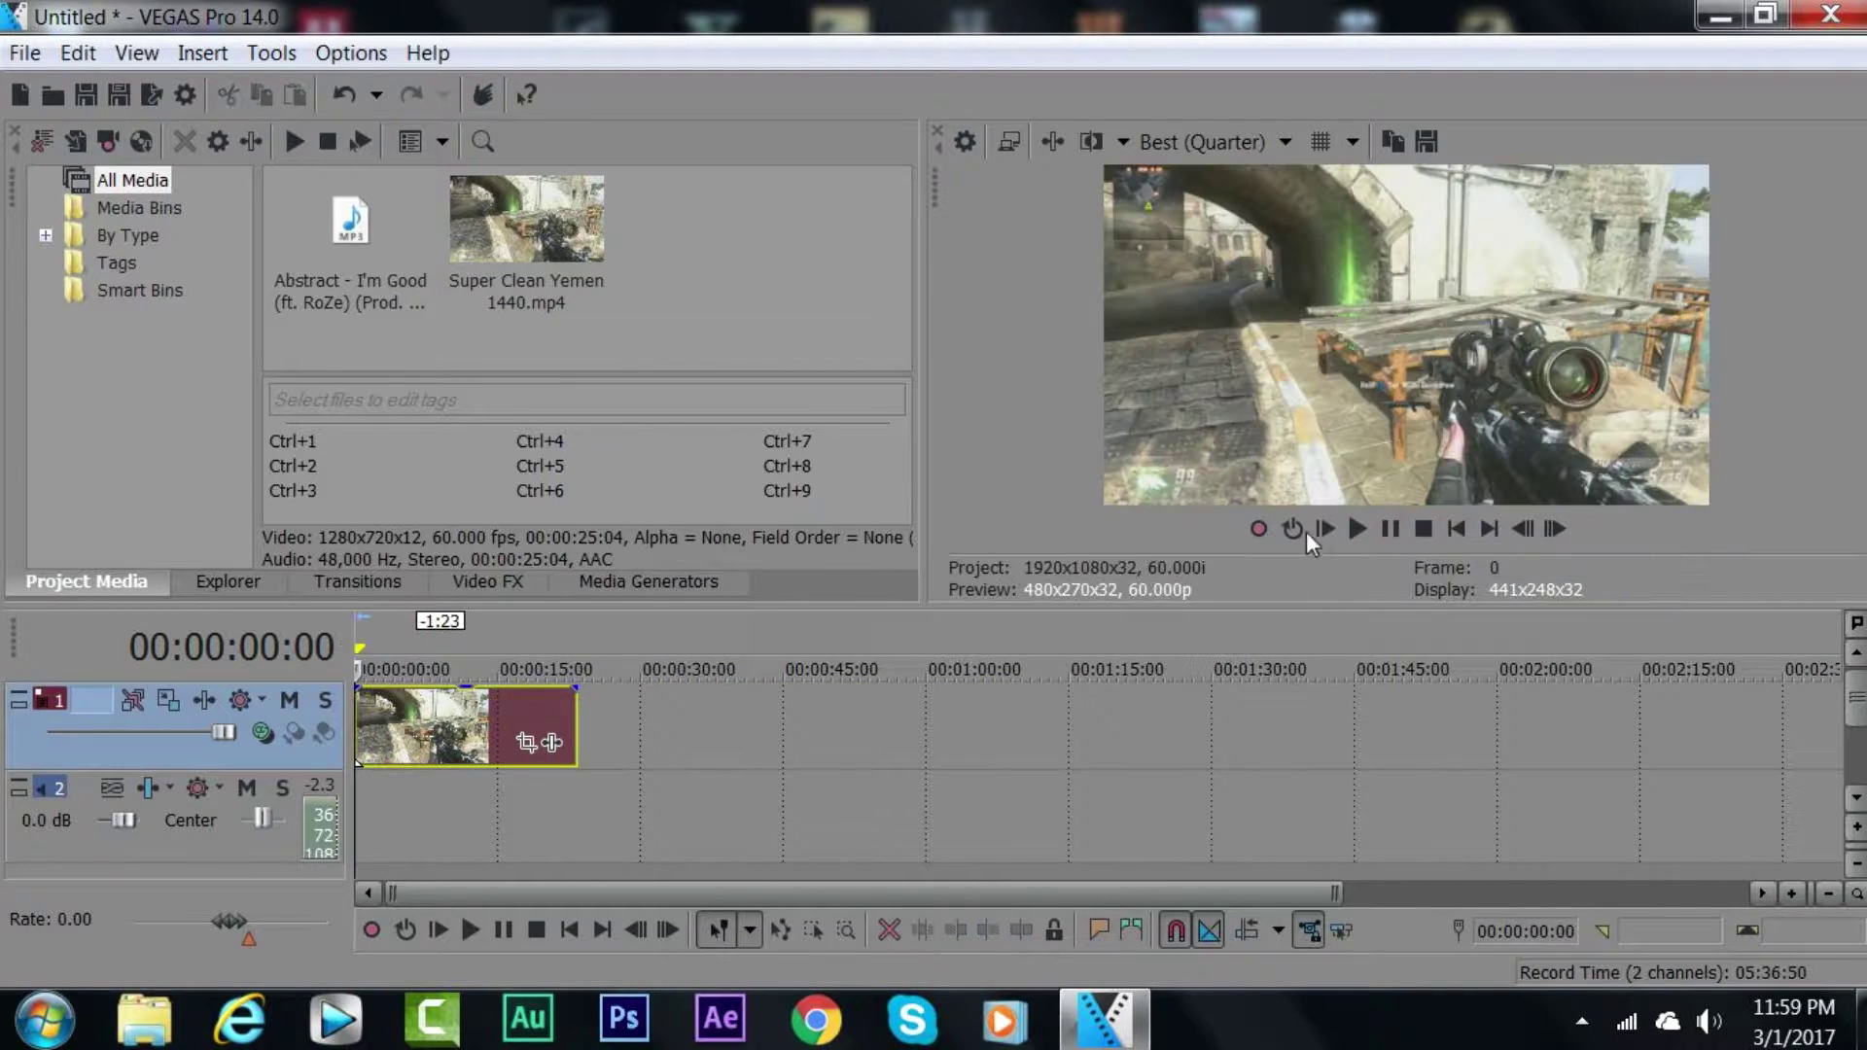
# Step: Place the song Abstract - I'm Good on the audio track
pyautogui.moveTo(350, 238); pyautogui.dragTo(389, 836)
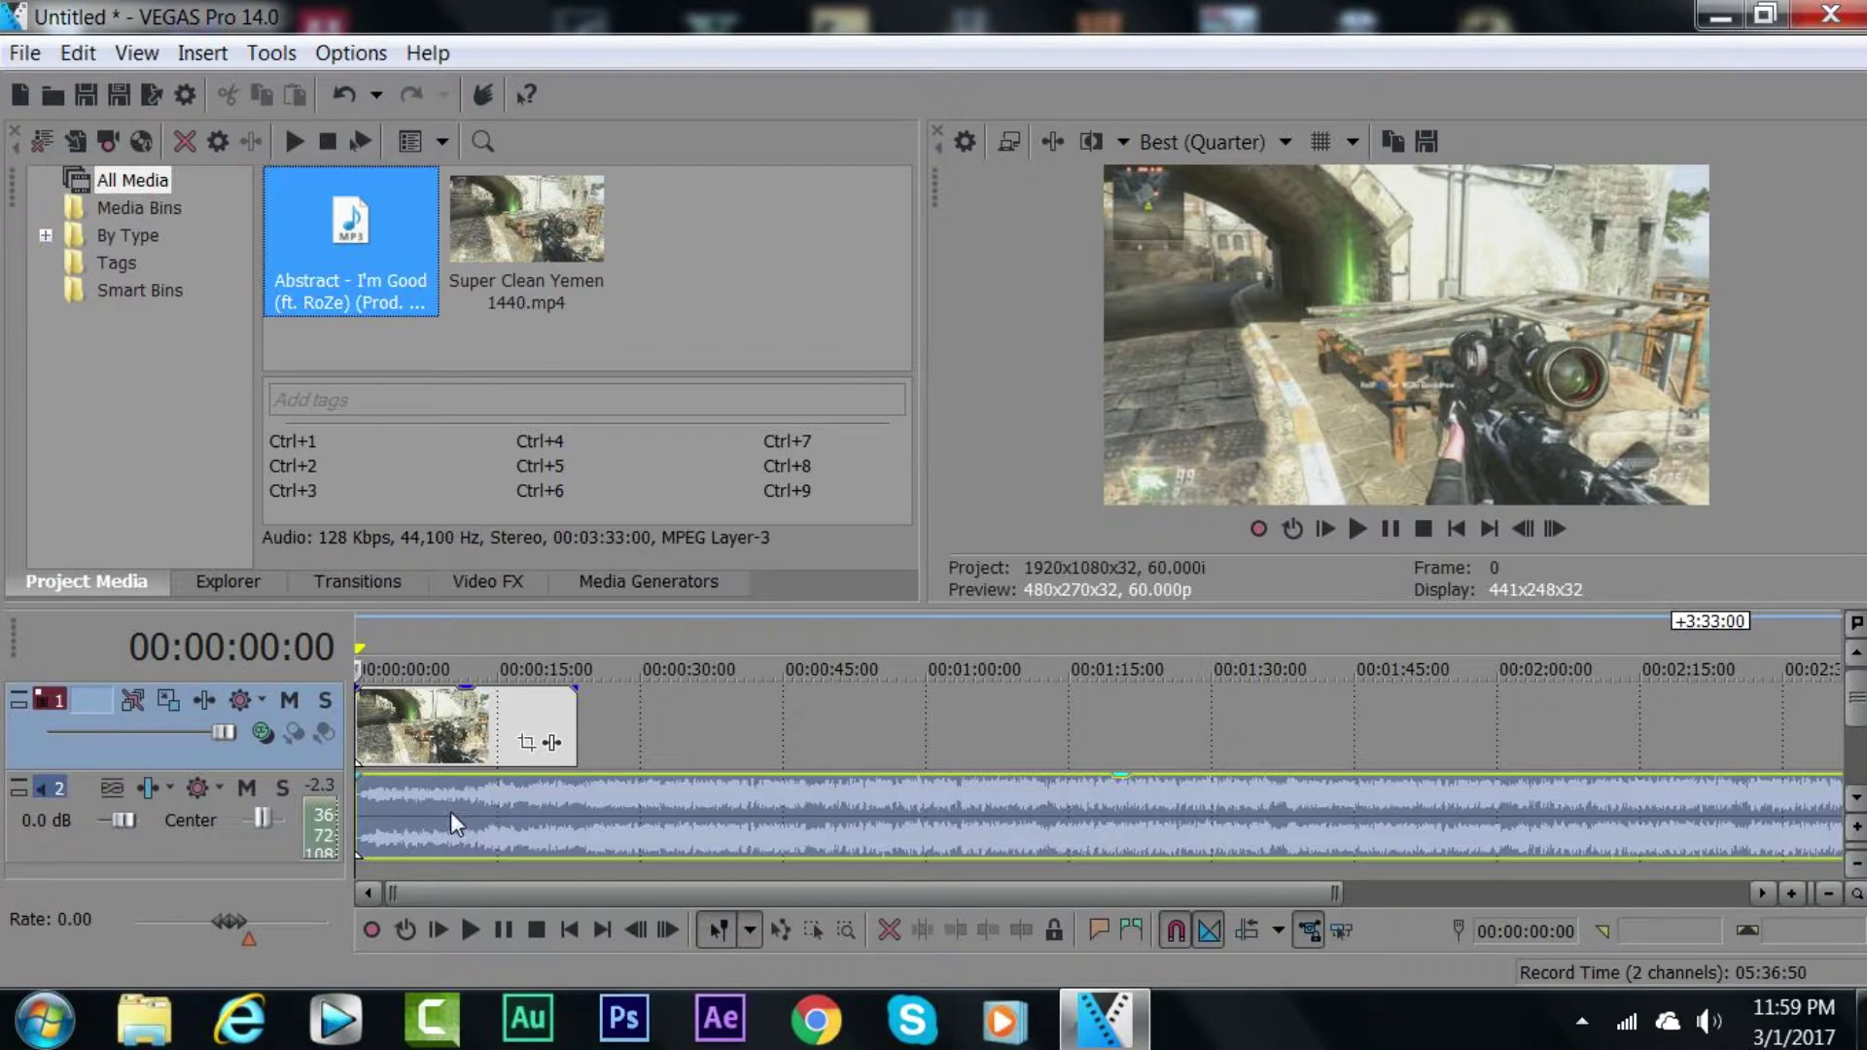
pyautogui.click(577, 809)
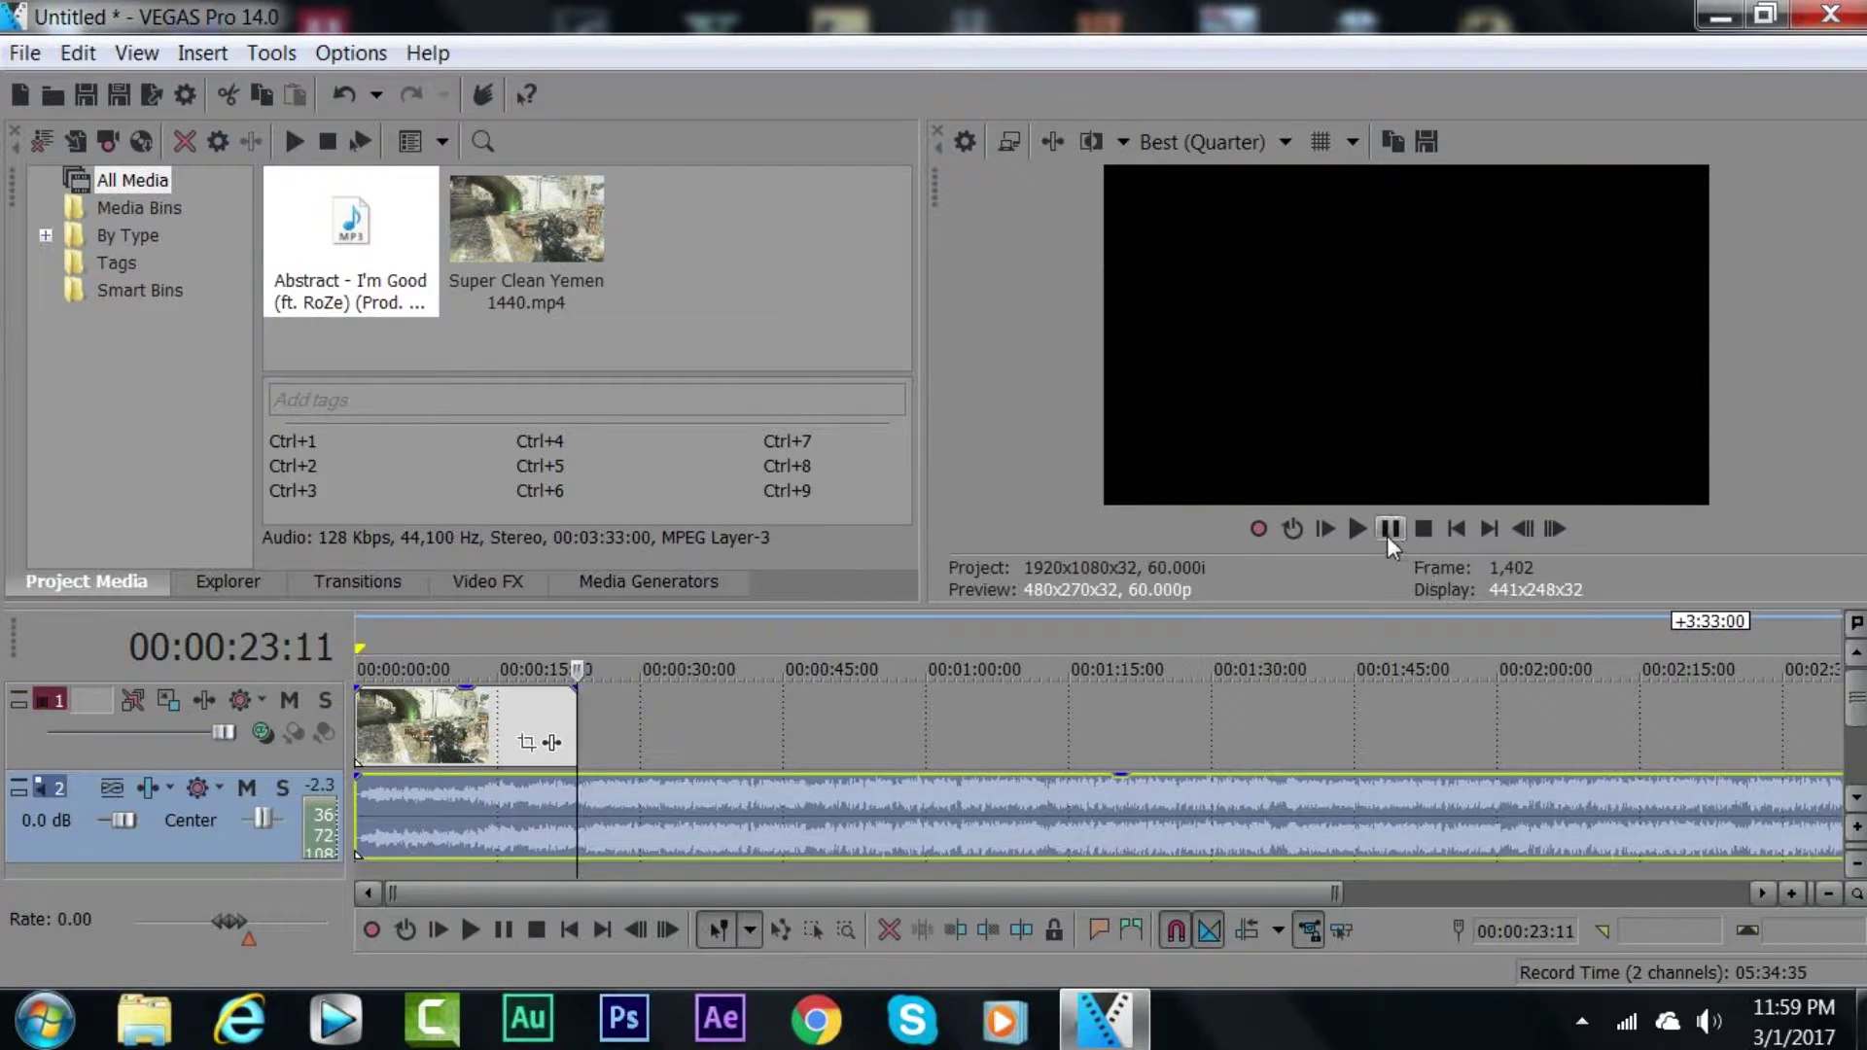
pyautogui.scroll(2, 603, 850)
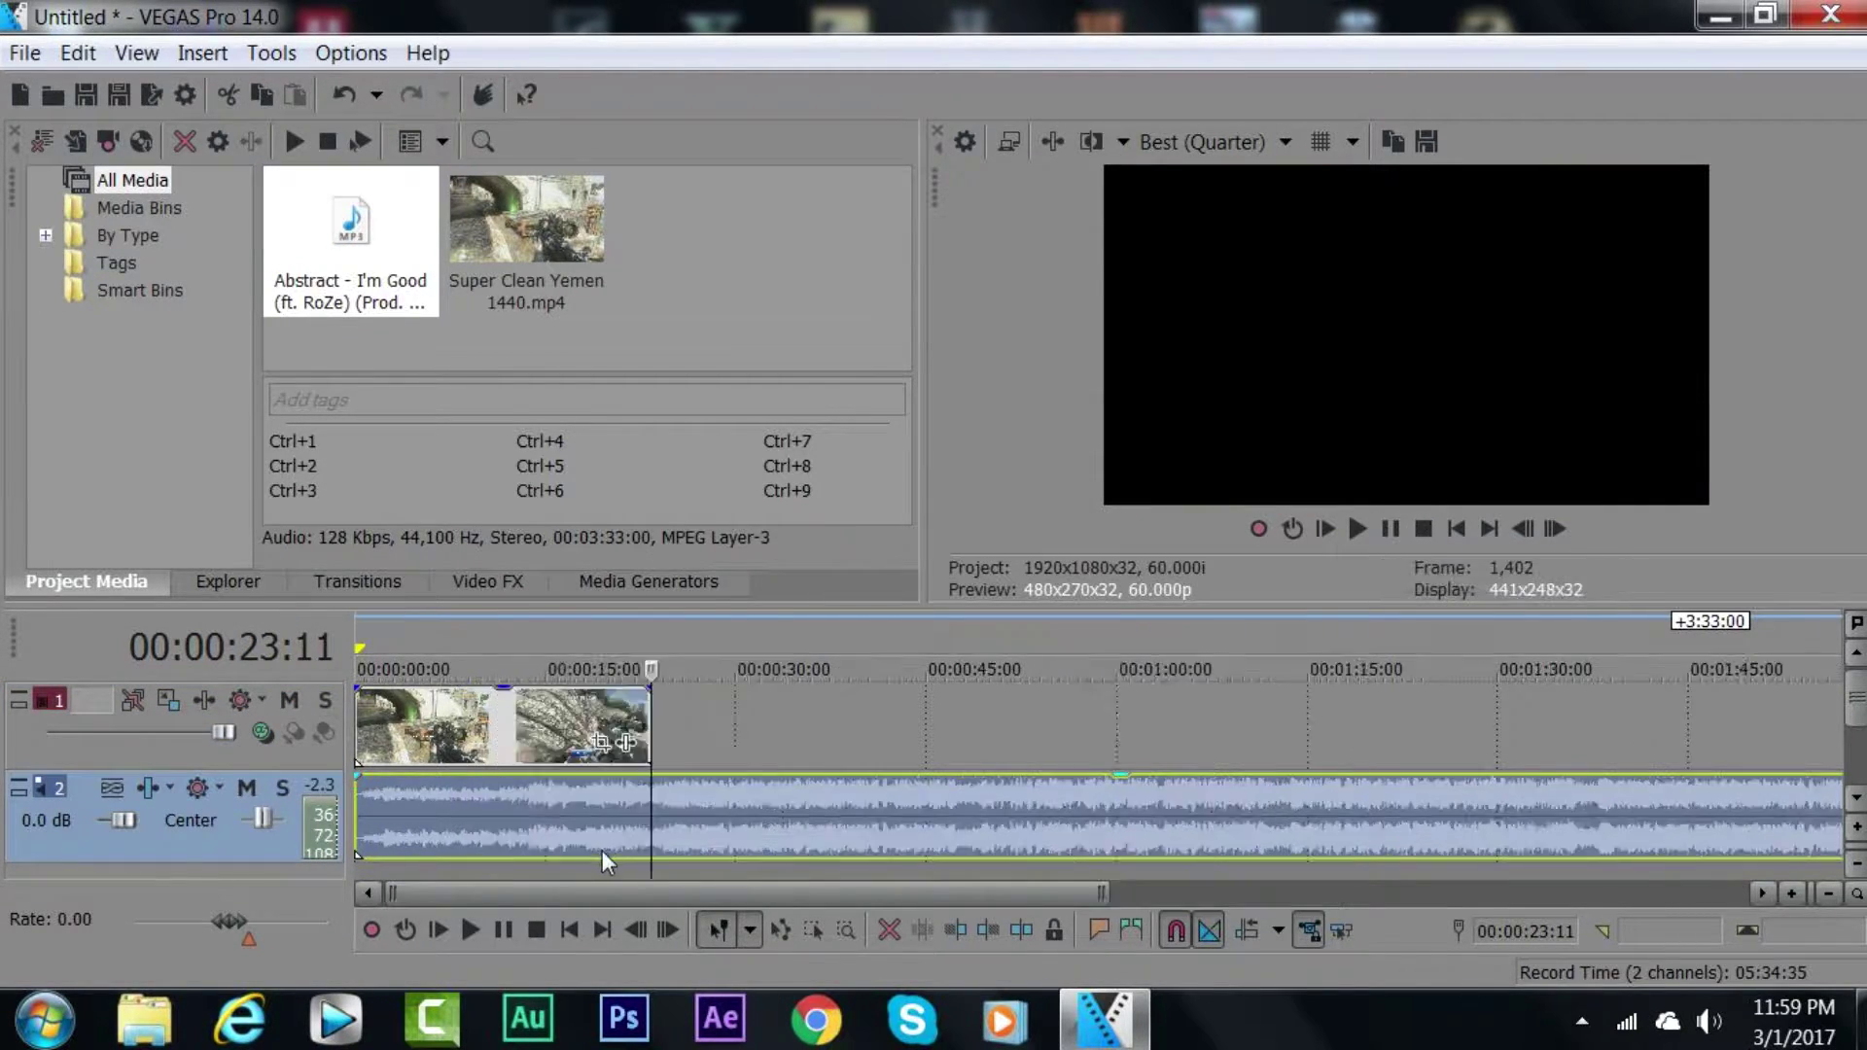
pyautogui.scroll(-2, 832, 796)
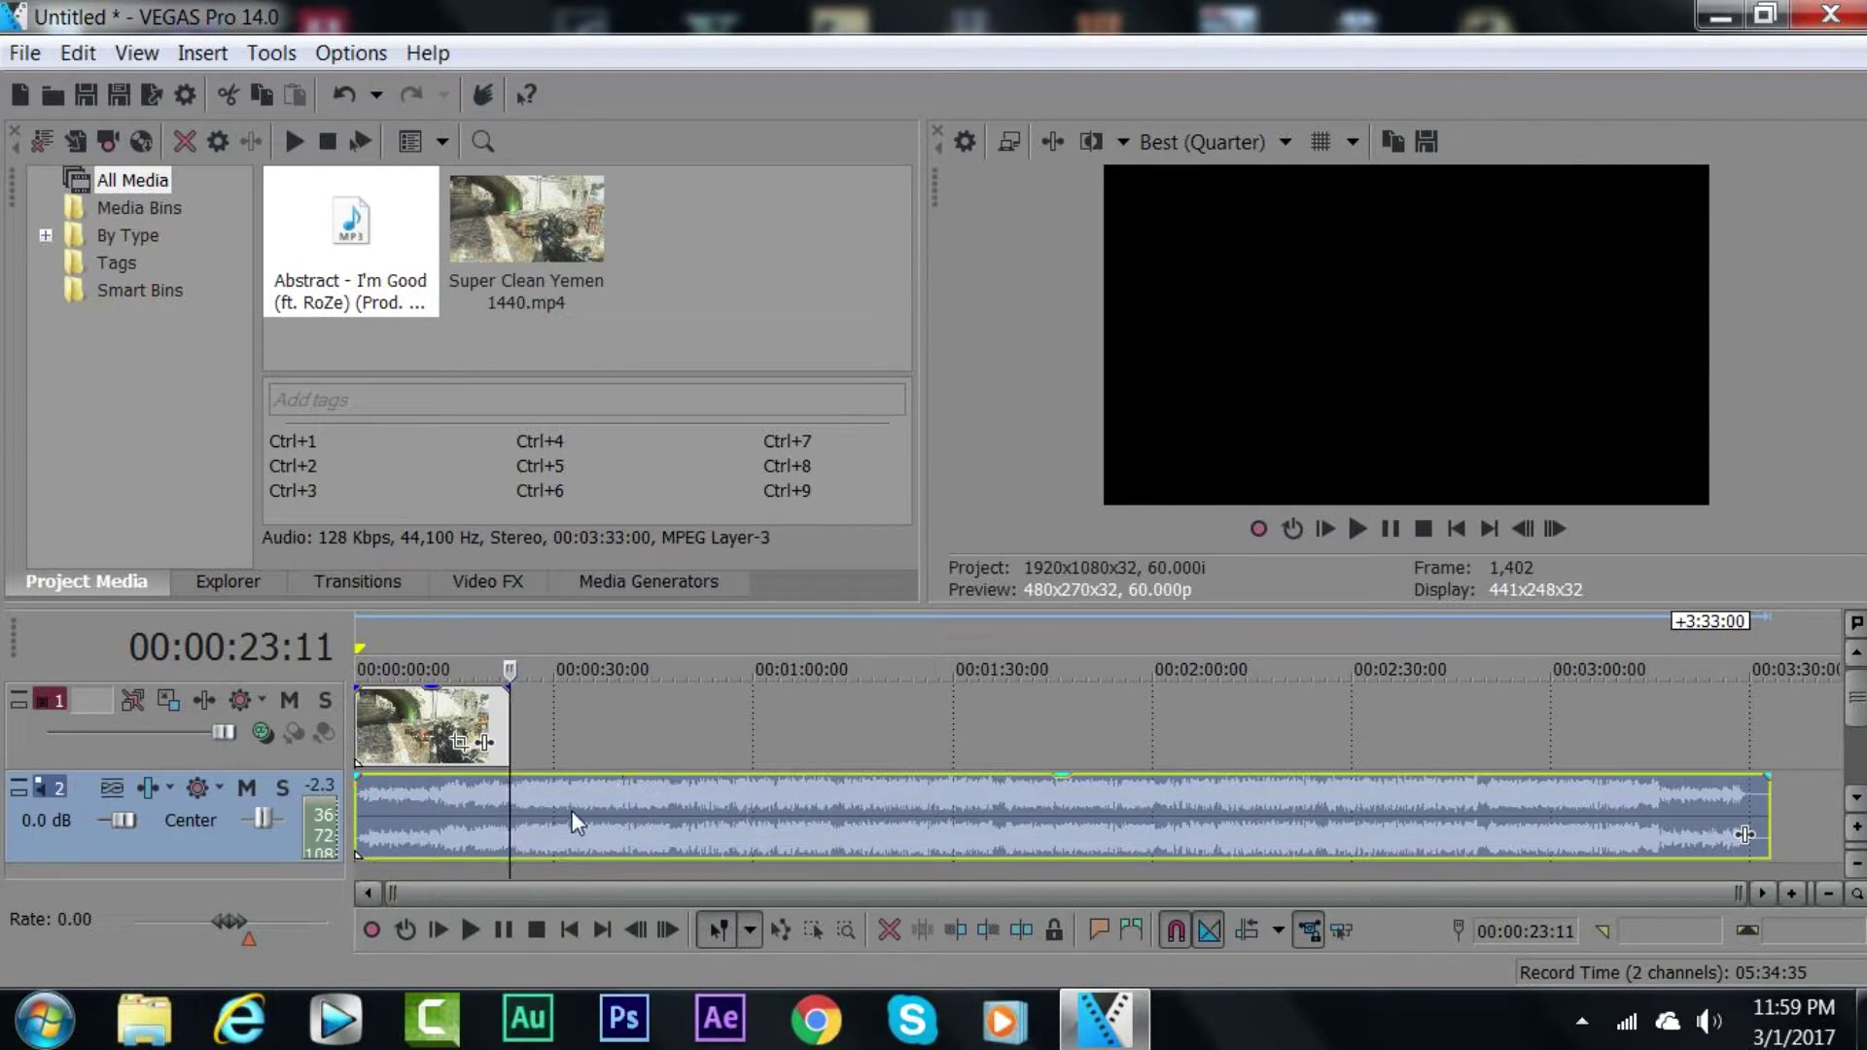
pyautogui.scroll(8, 976, 821)
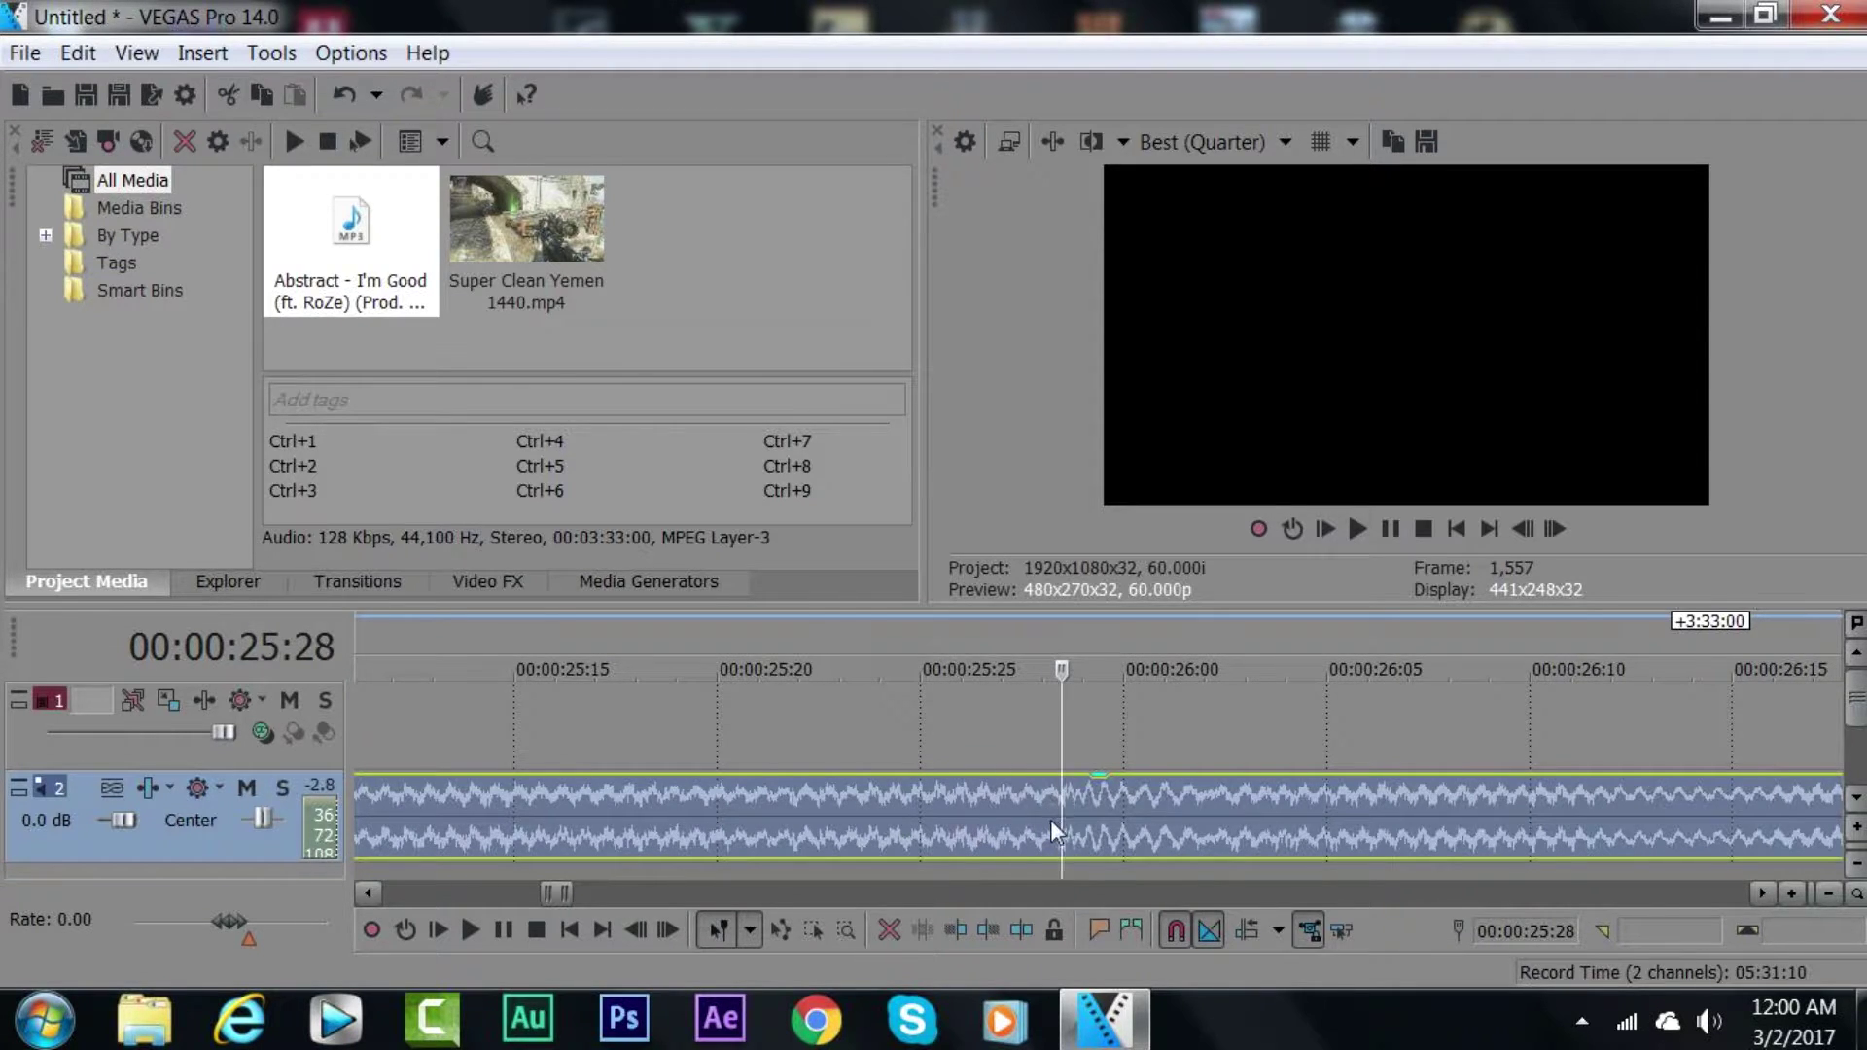
# Step: Split the song at 00:00:25:28 and delete the part before the cut
pyautogui.press('s')
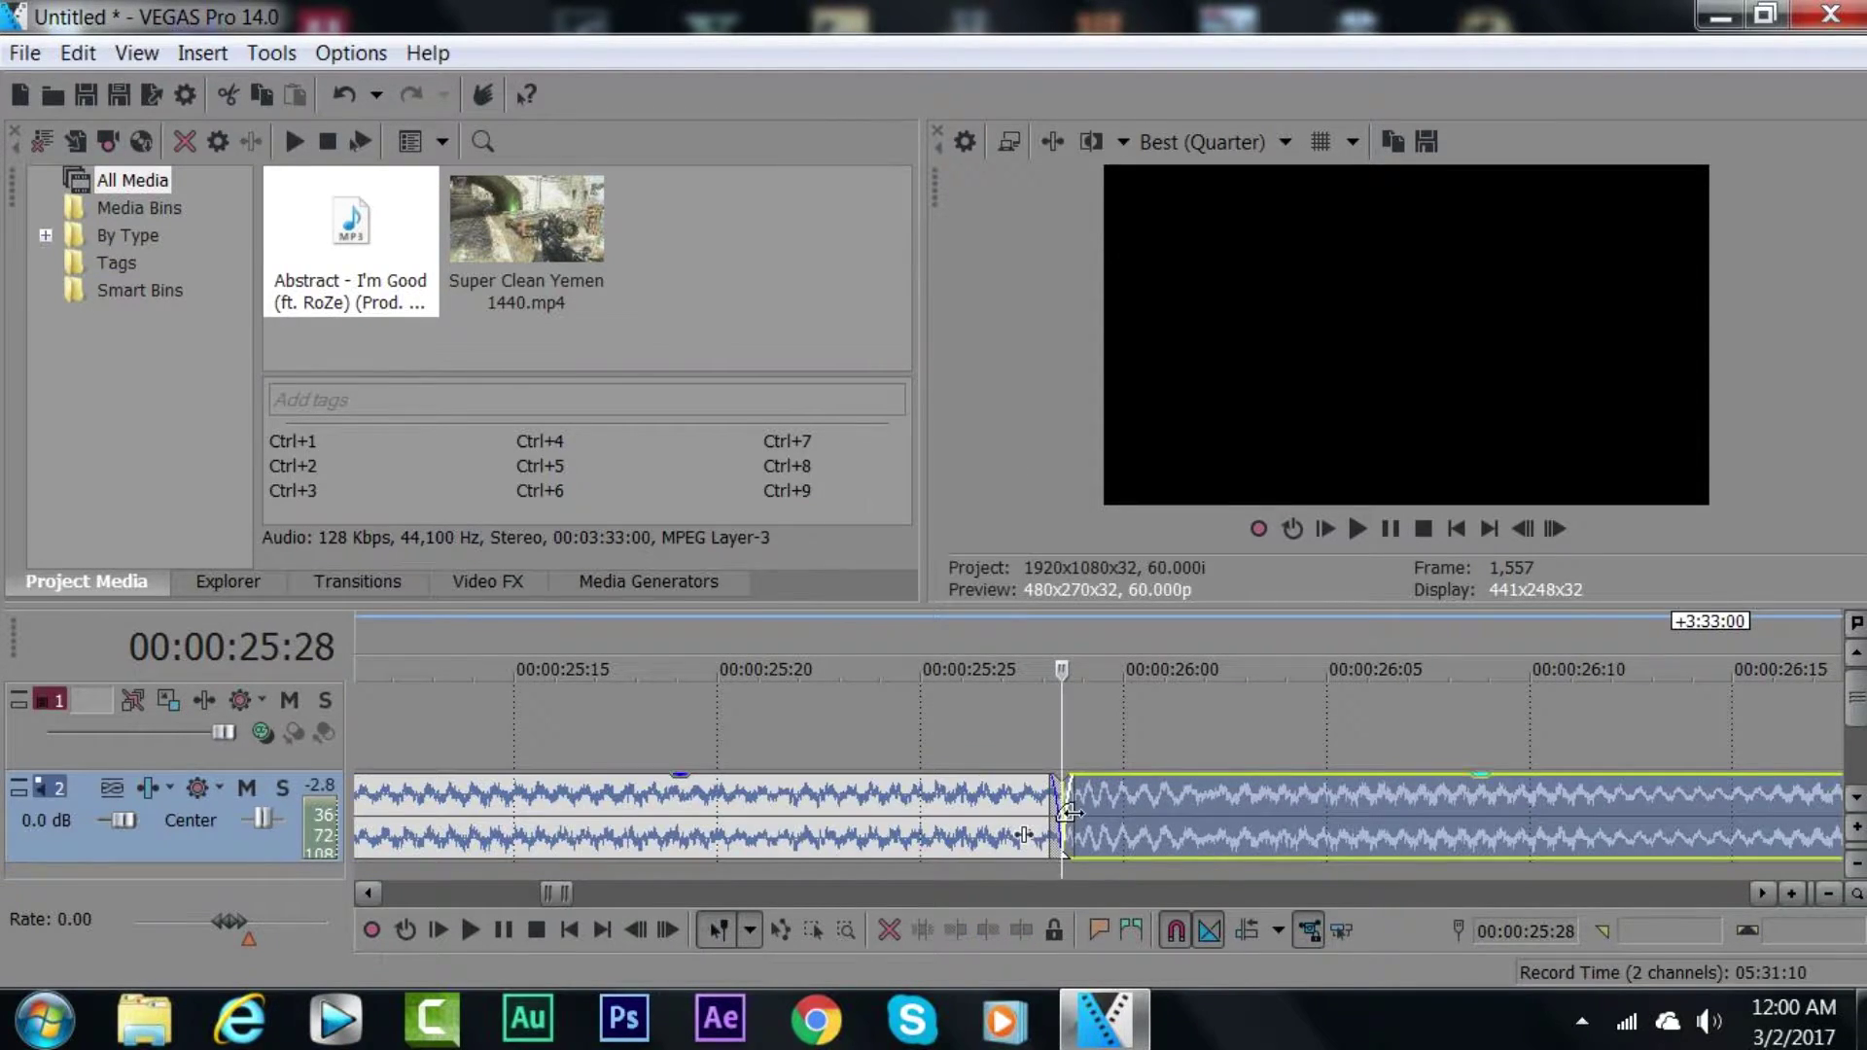
pyautogui.click(982, 791)
pyautogui.scroll(-6, 906, 826)
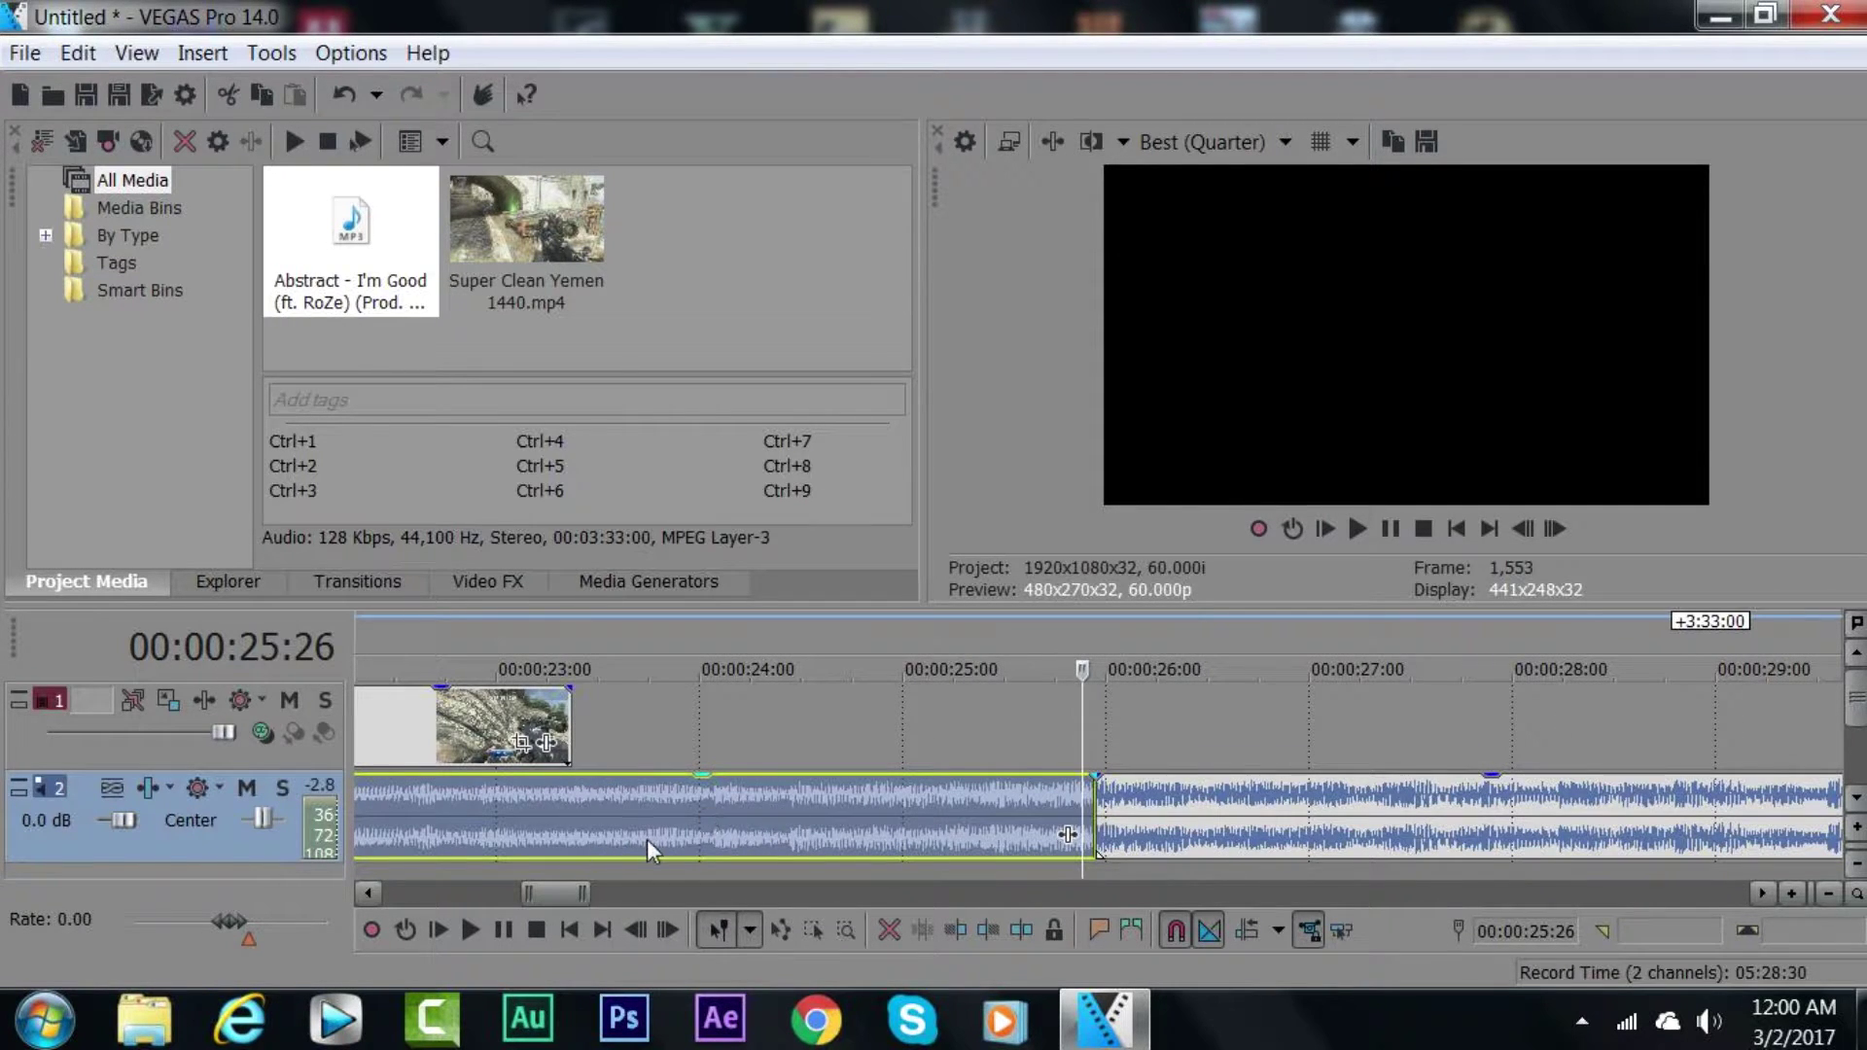
pyautogui.press('Delete')
# Step: Move the song earlier under the gameplay clip and preview the edit from the beginning
pyautogui.scroll(-4, 1159, 848)
pyautogui.moveTo(1159, 807); pyautogui.dragTo(511, 819)
pyautogui.click(401, 737)
pyautogui.scroll(5, 416, 739)
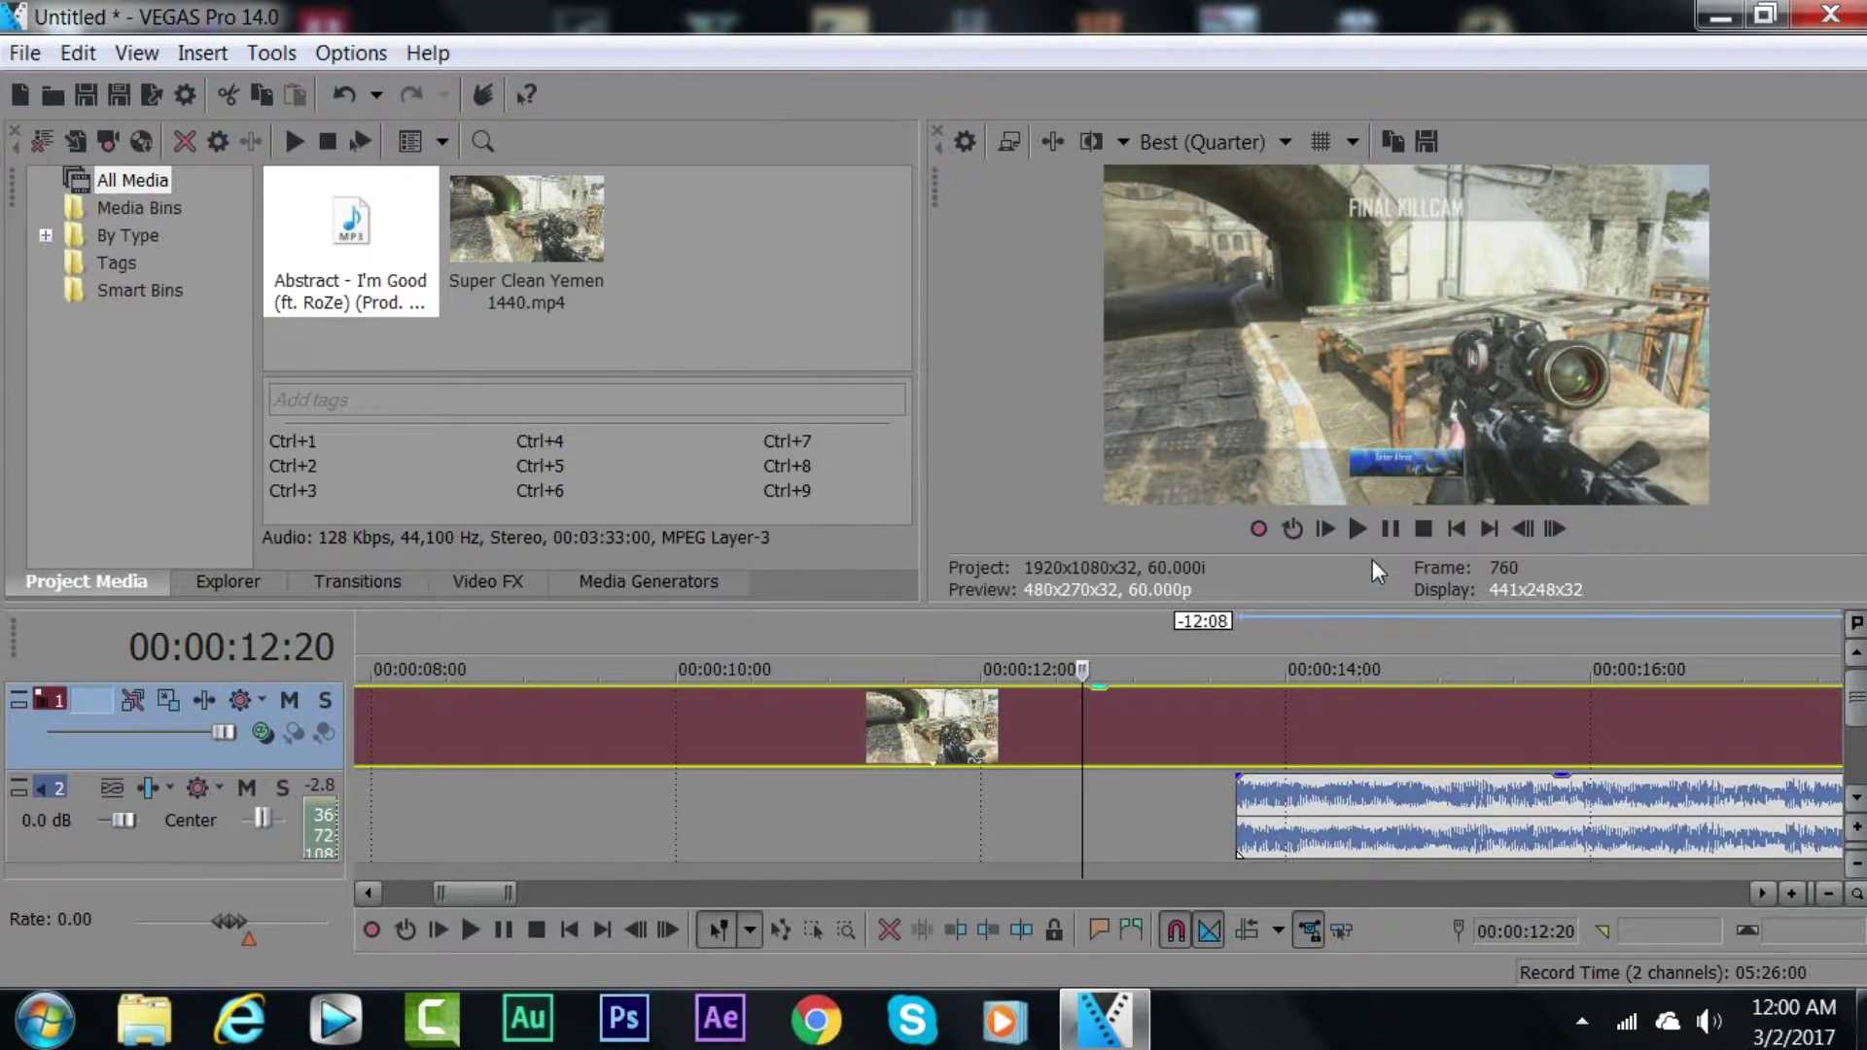
pyautogui.click(1391, 528)
pyautogui.click(1390, 528)
pyautogui.scroll(-4, 779, 788)
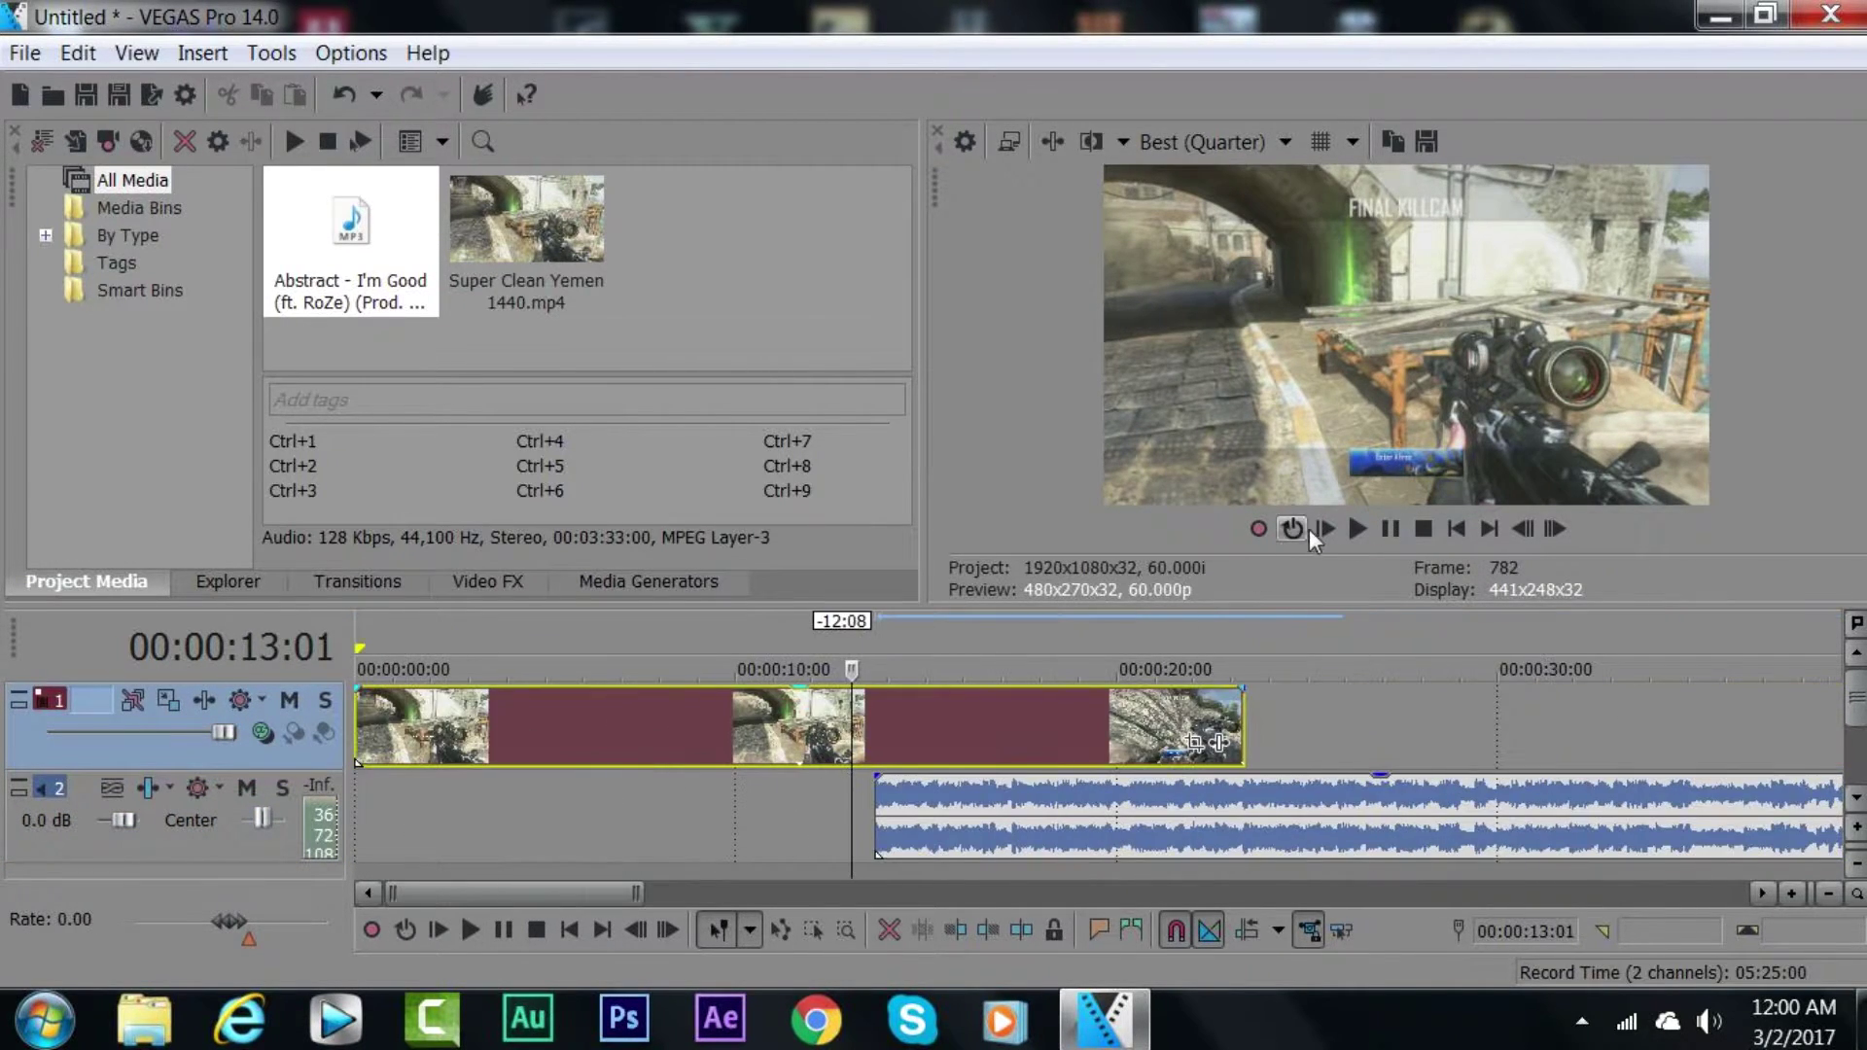
pyautogui.click(1323, 529)
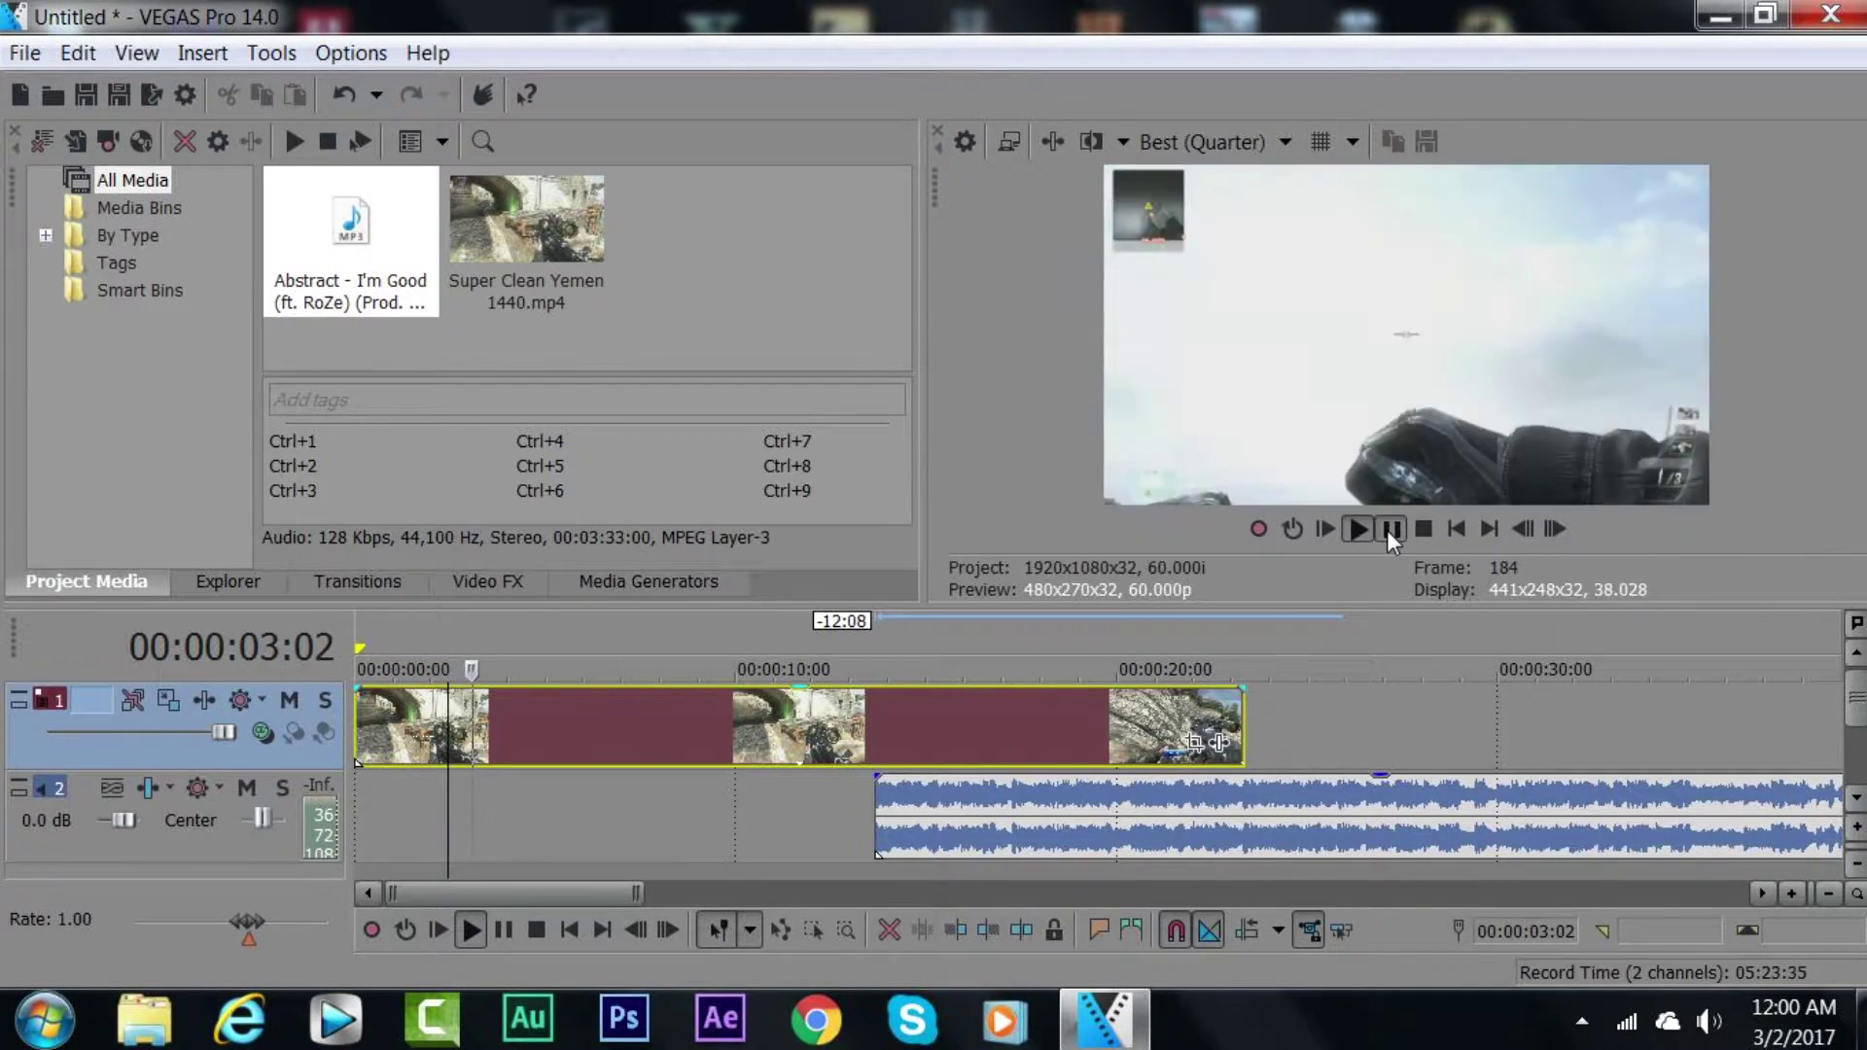
pyautogui.click(1387, 529)
# Step: Step frame by frame to the gunshot frame at 00:00:03:16
pyautogui.click(1554, 529)
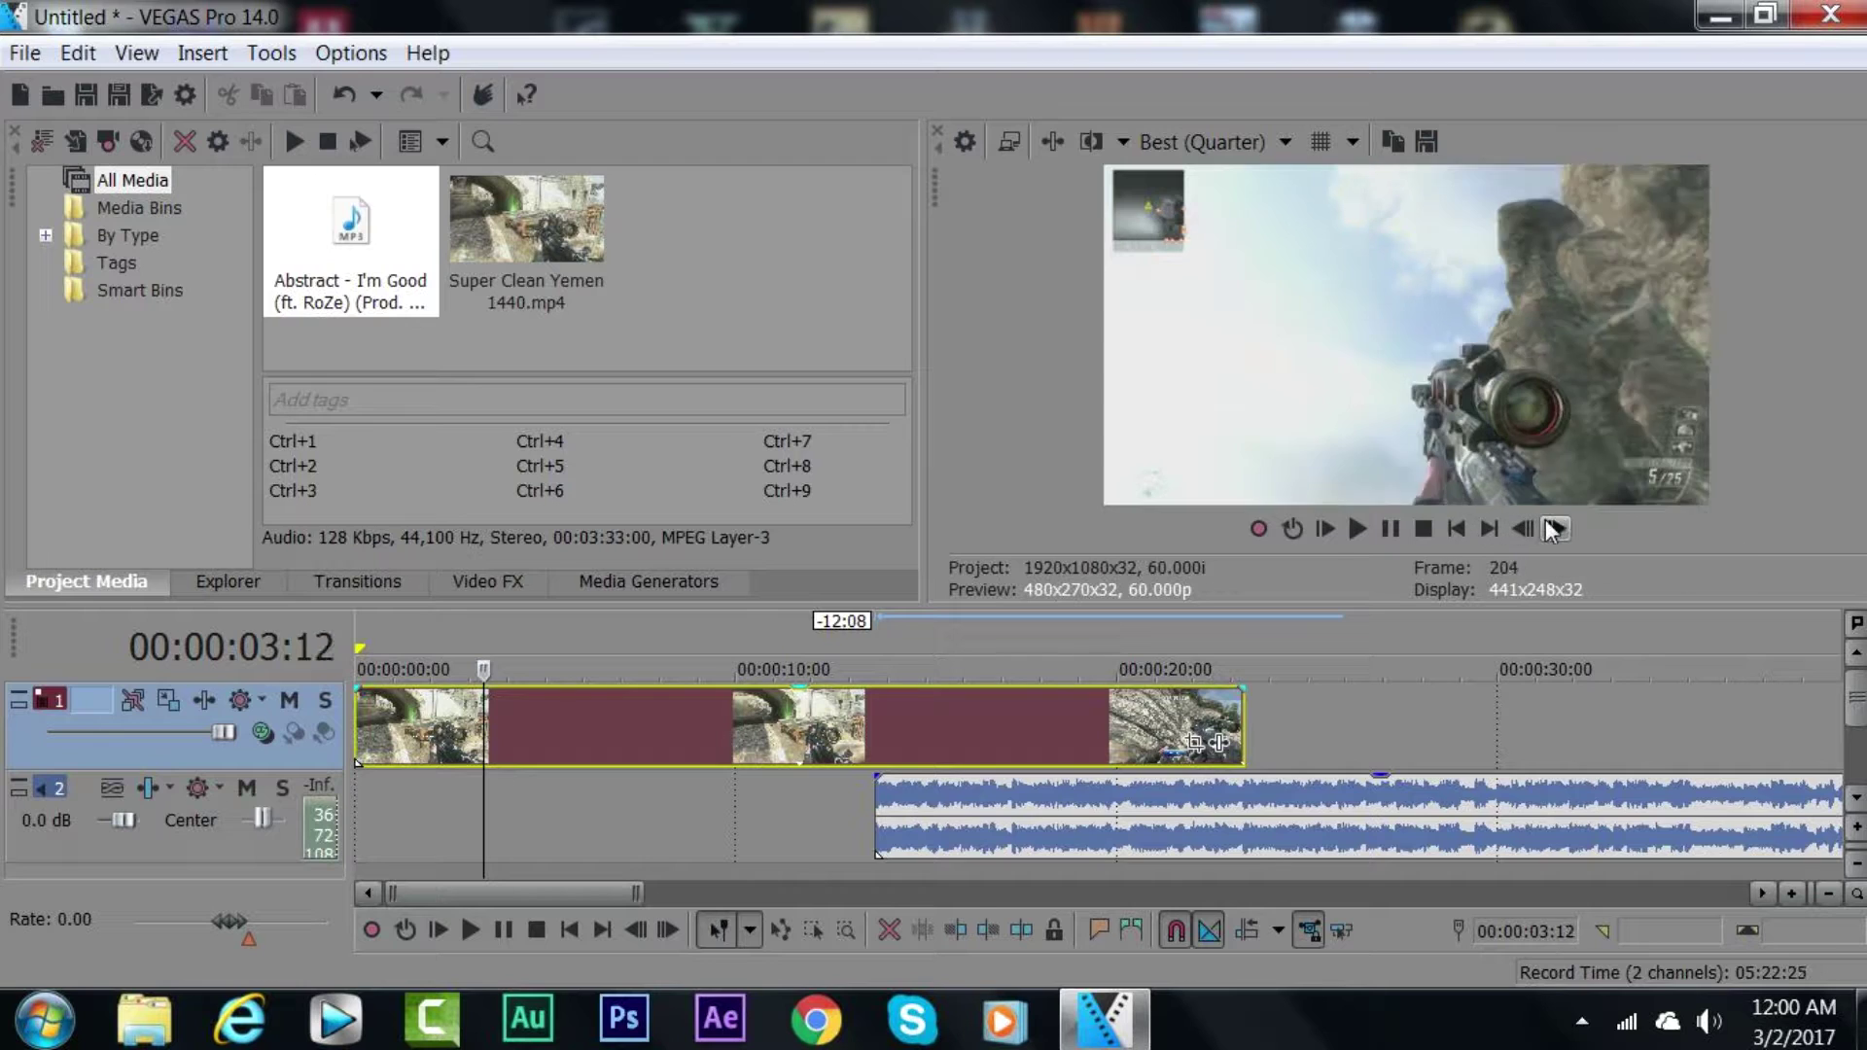
pyautogui.click(1554, 529)
pyautogui.click(1549, 525)
pyautogui.click(1548, 526)
pyautogui.click(1523, 525)
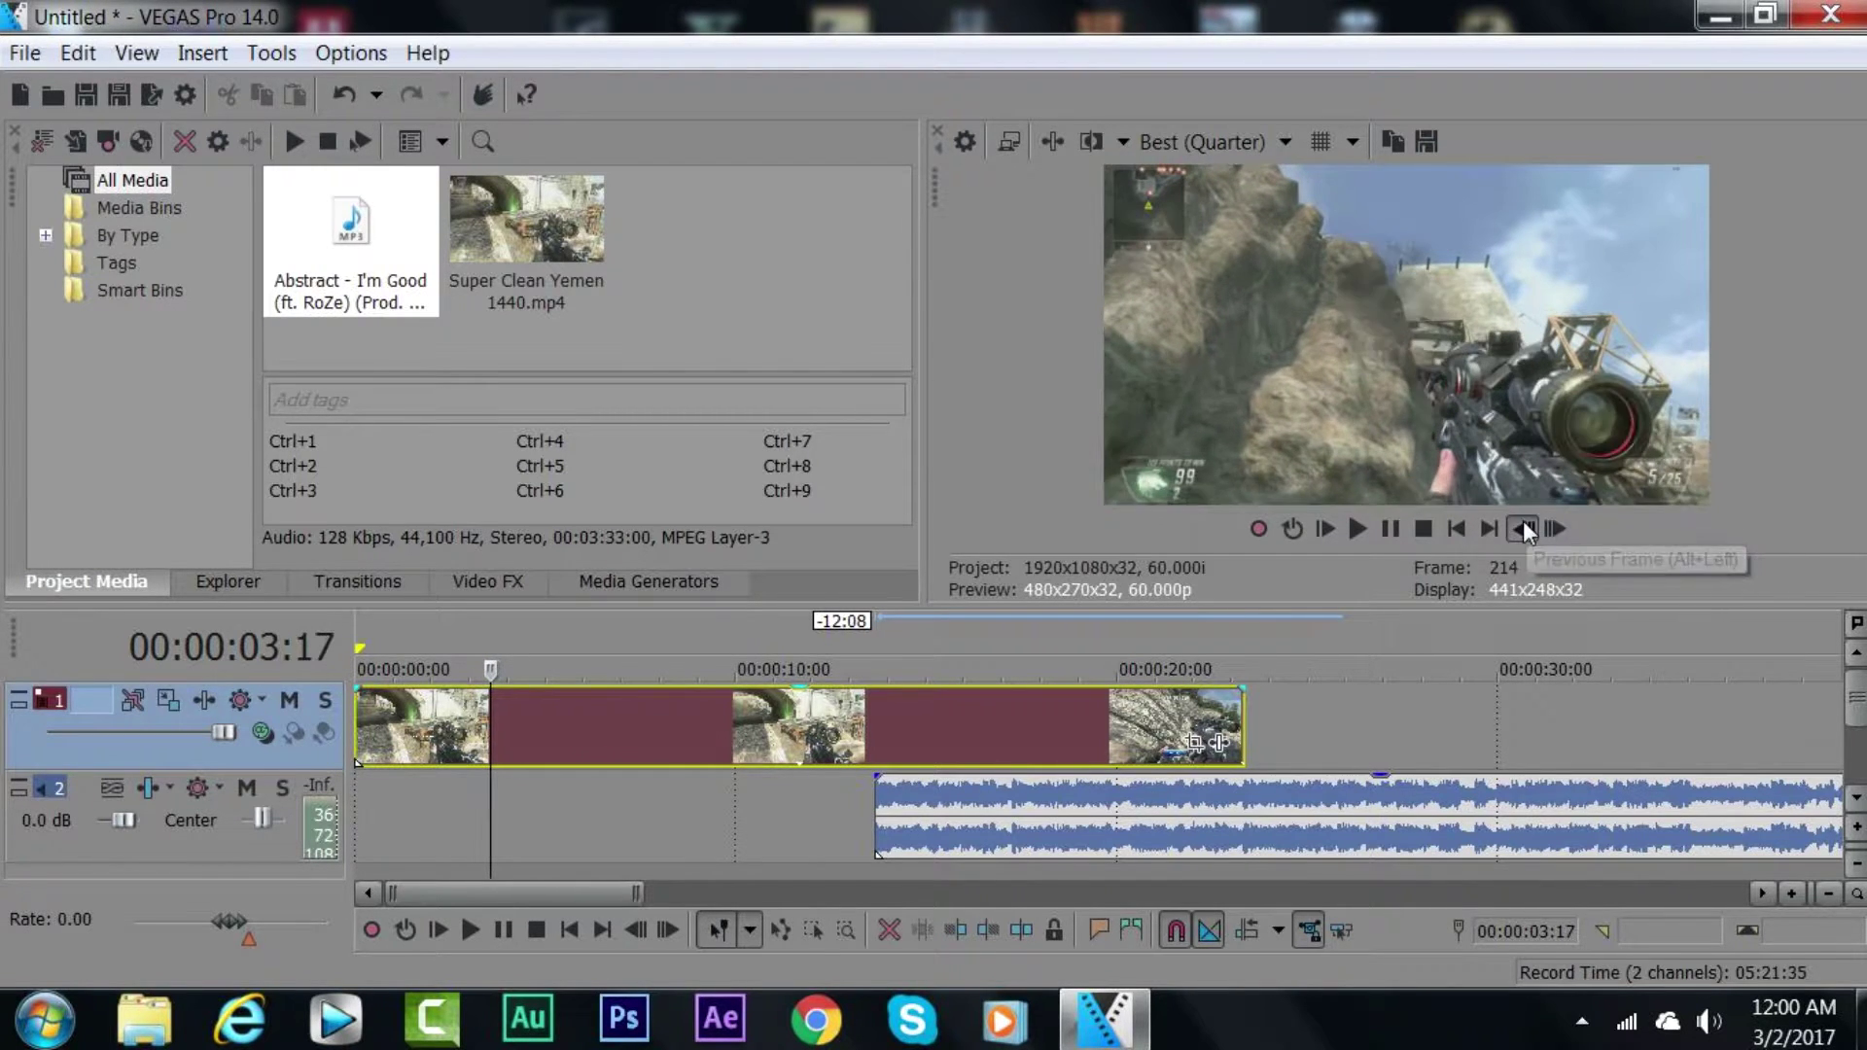
pyautogui.click(1523, 528)
pyautogui.click(1523, 528)
pyautogui.click(1554, 528)
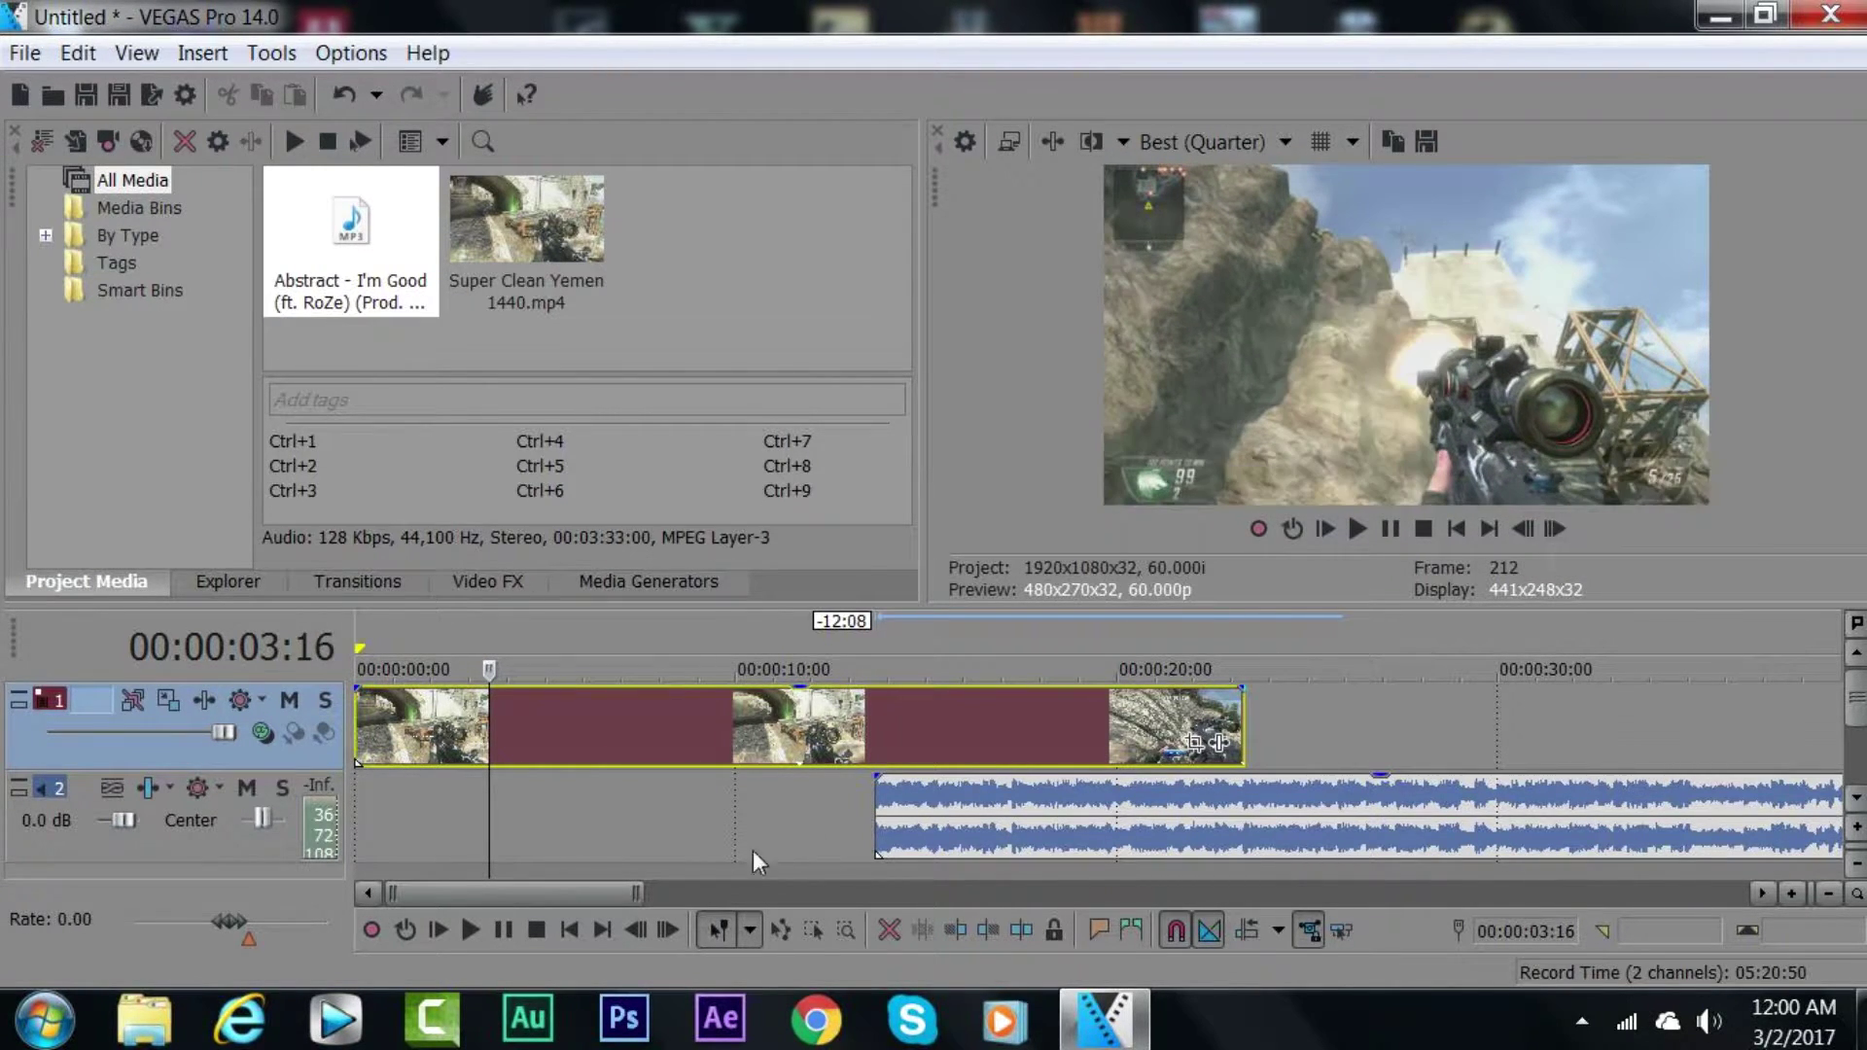
# Step: Drag the song's audio event so it starts at 00:00:00:00
pyautogui.moveTo(880, 829); pyautogui.dragTo(576, 837)
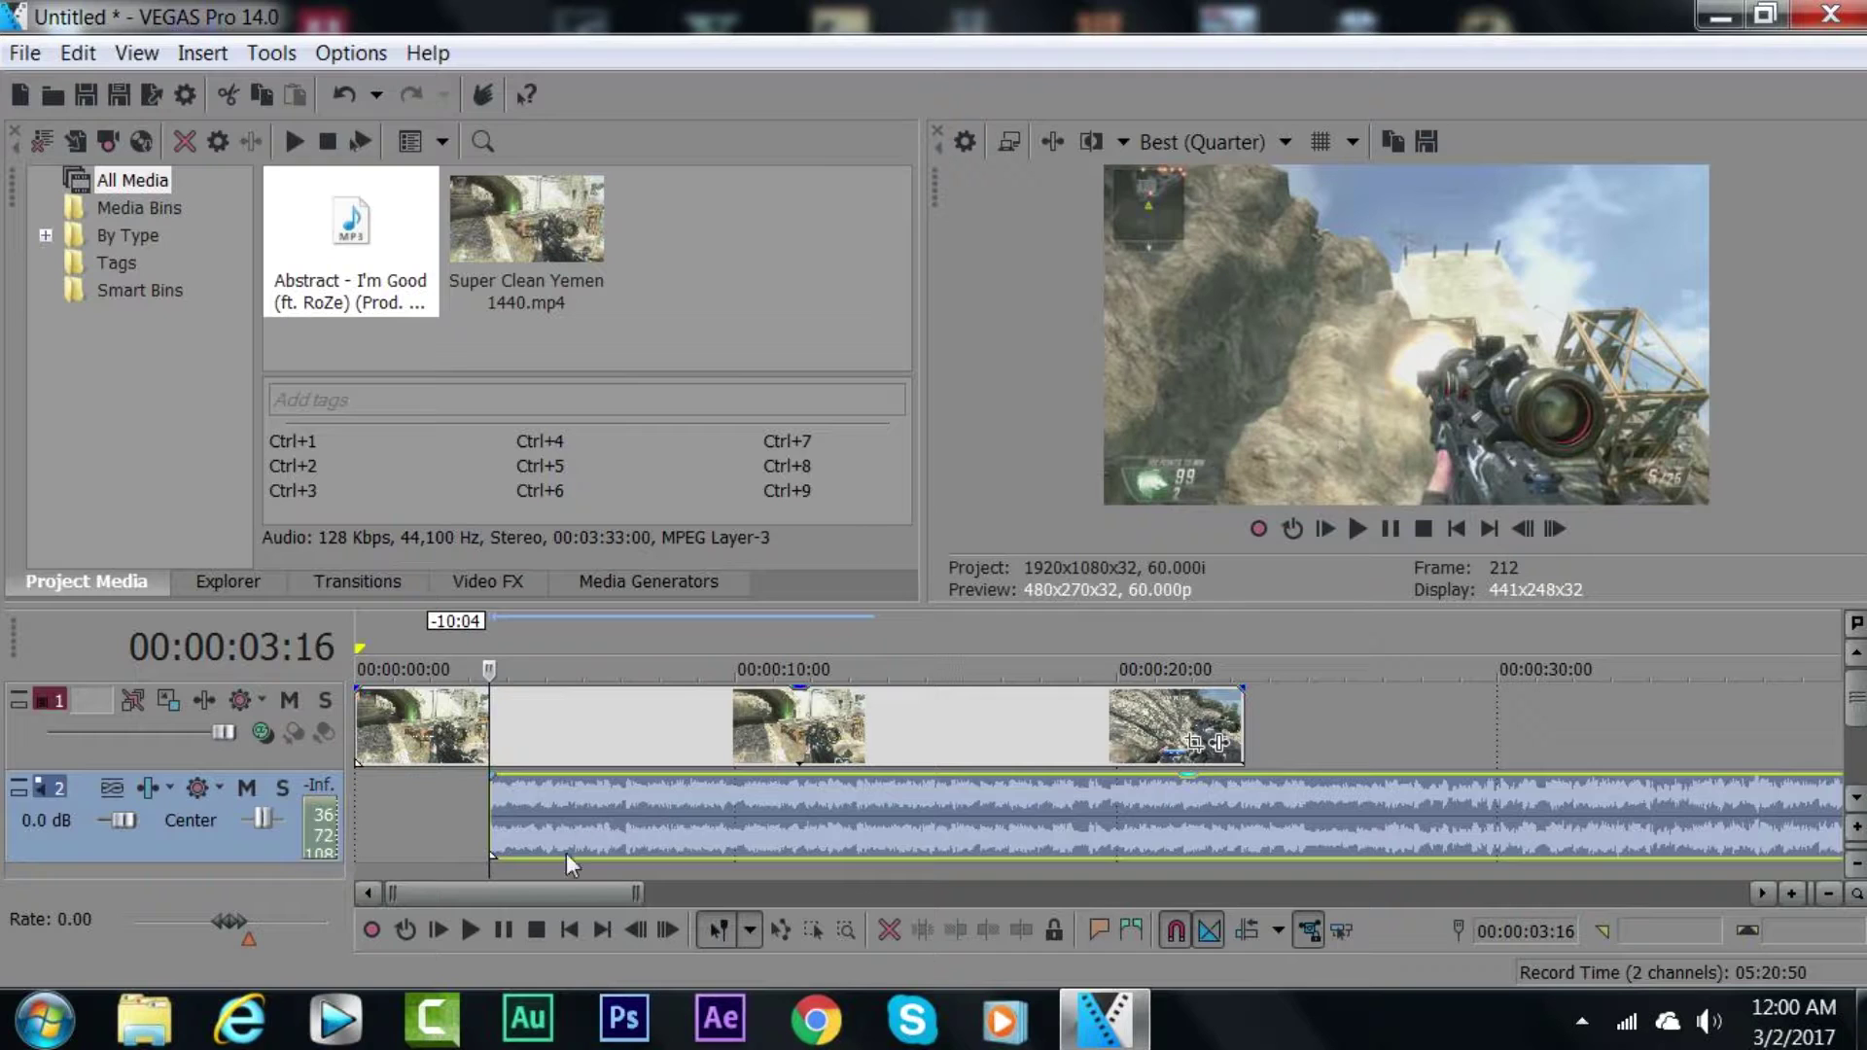
pyautogui.scroll(-5, 469, 819)
pyautogui.moveTo(469, 819); pyautogui.dragTo(445, 819)
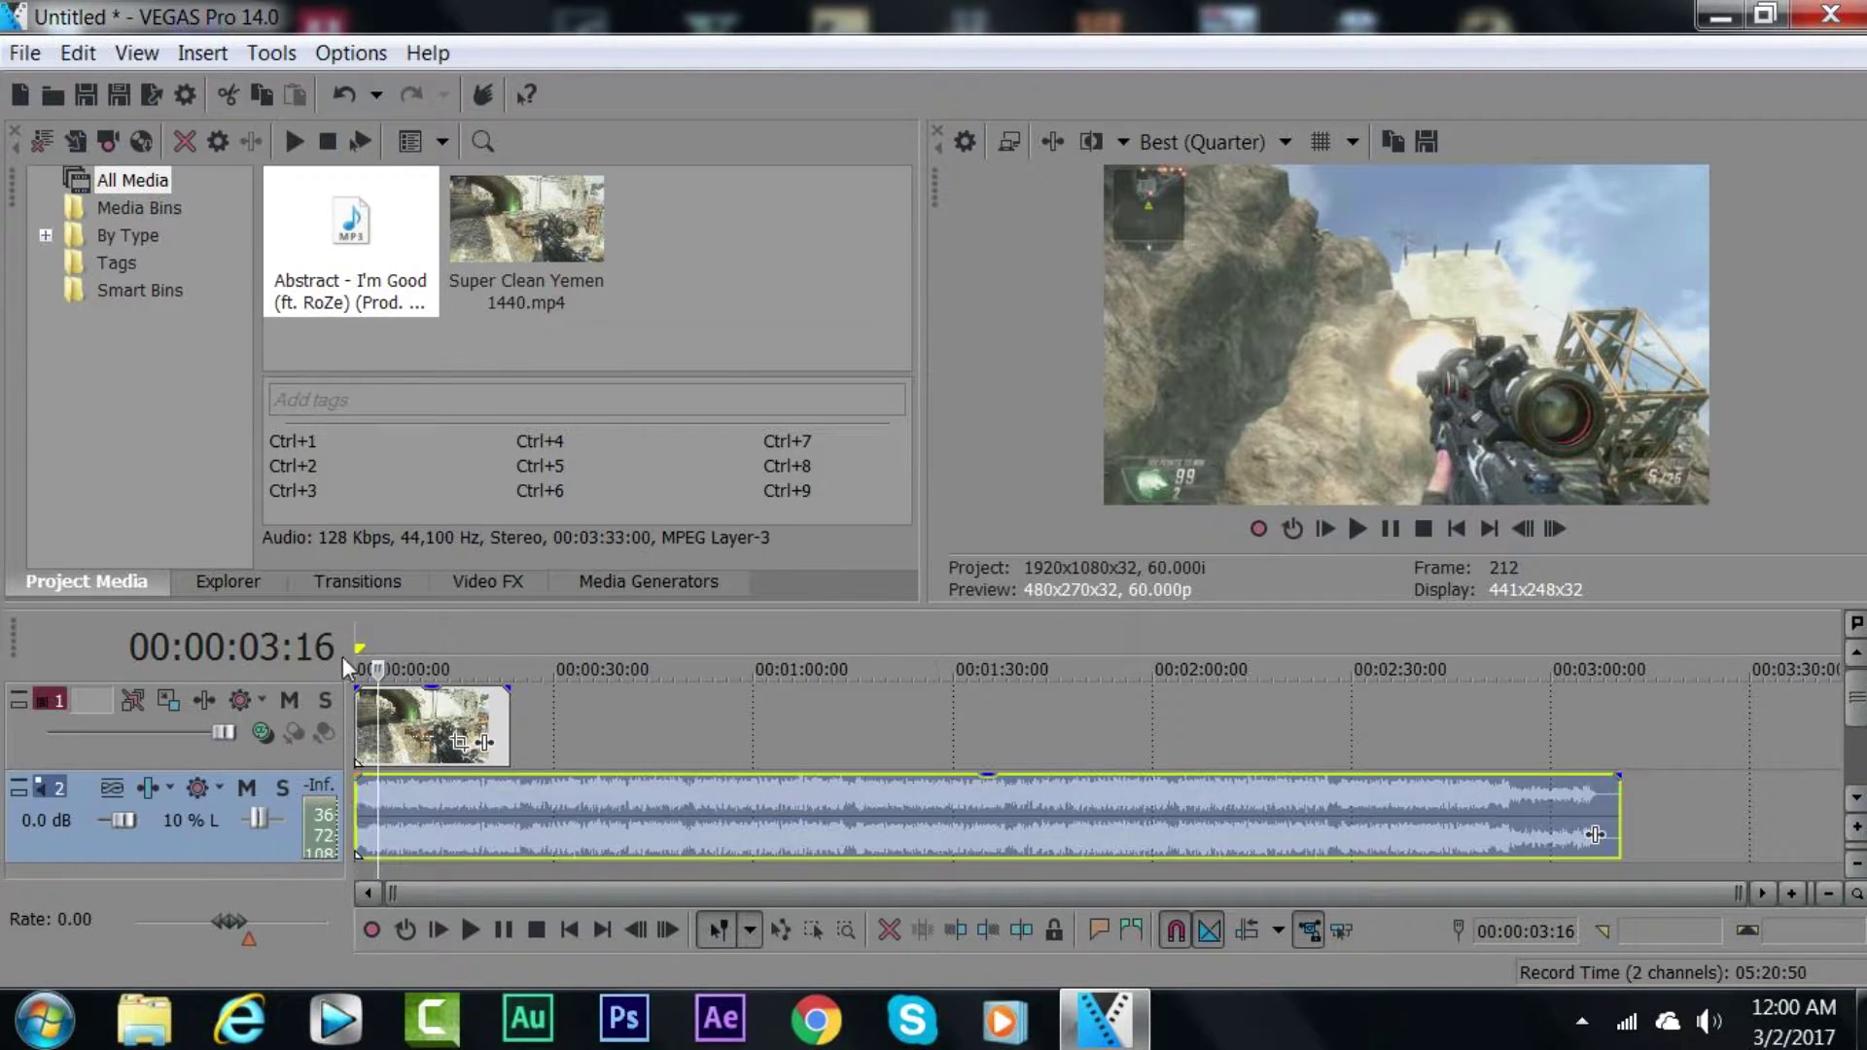
# Step: Play from the start, pause near the gunshot, and frame-step onto 00:00:03:16
pyautogui.click(1327, 529)
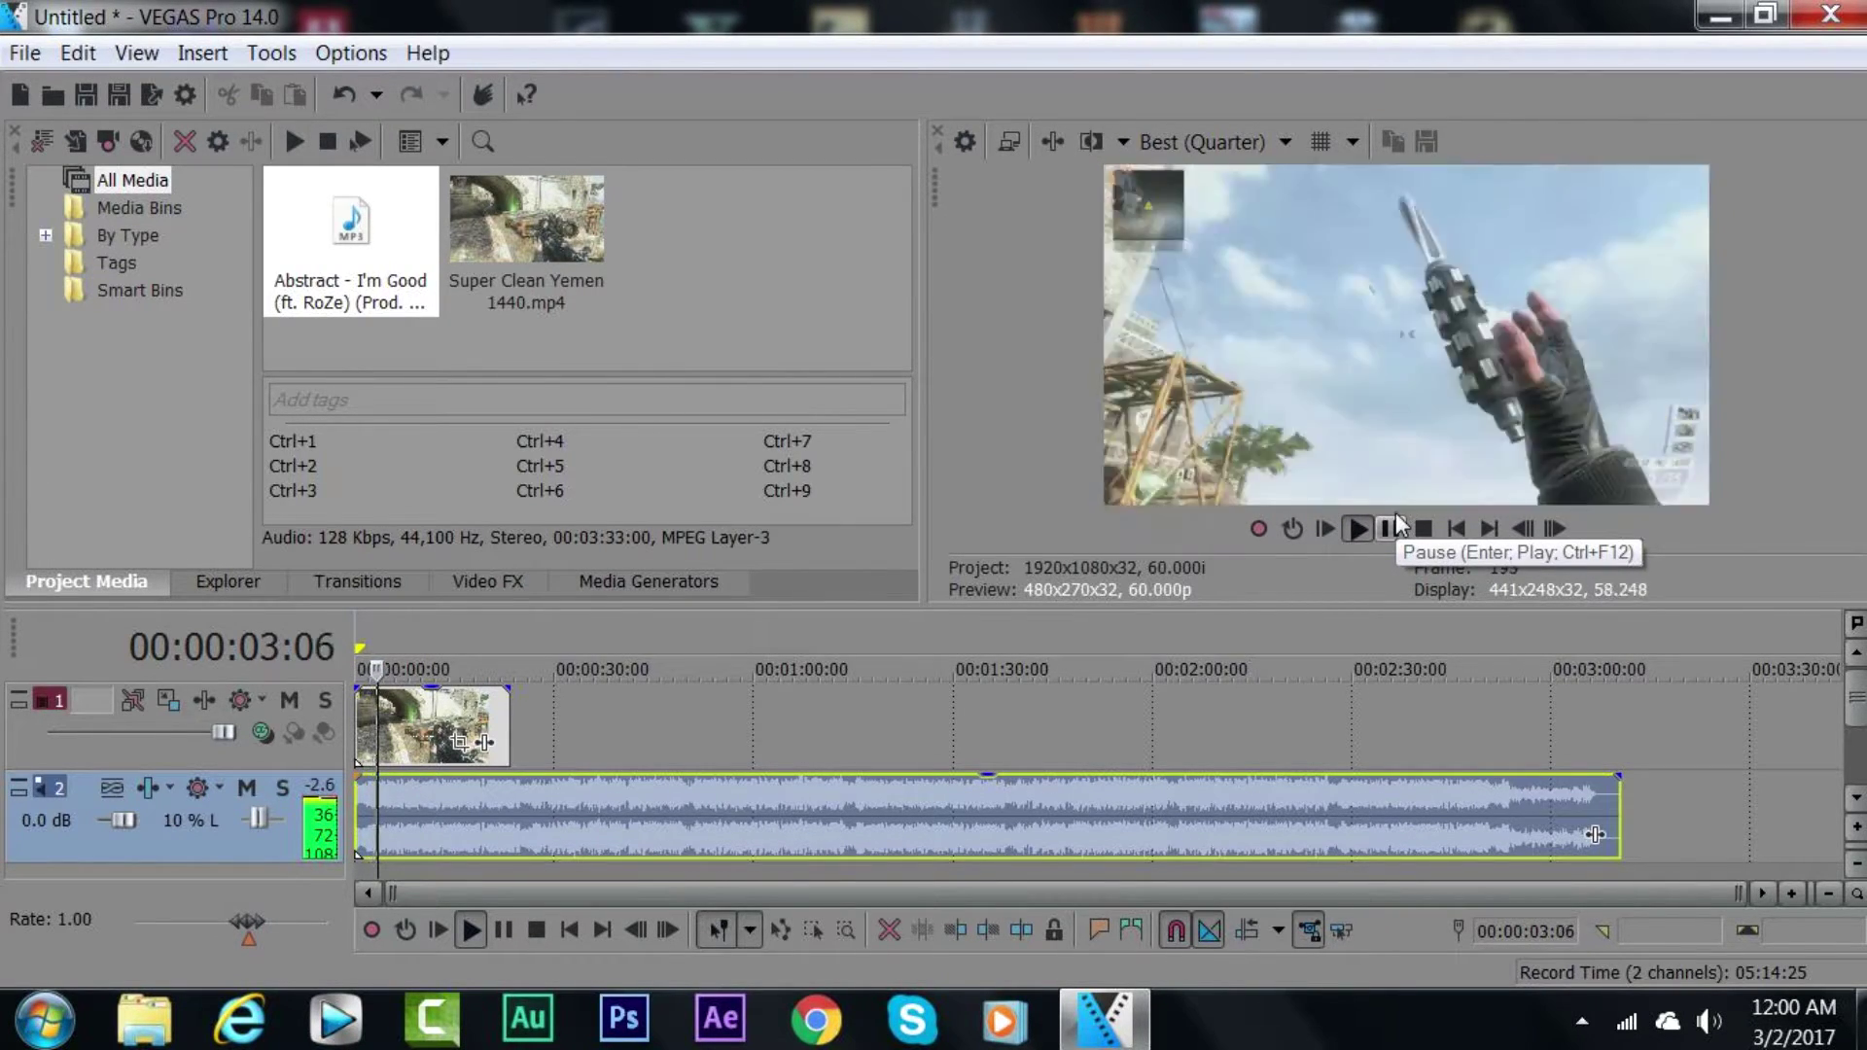
pyautogui.click(1391, 528)
pyautogui.scroll(5, 375, 815)
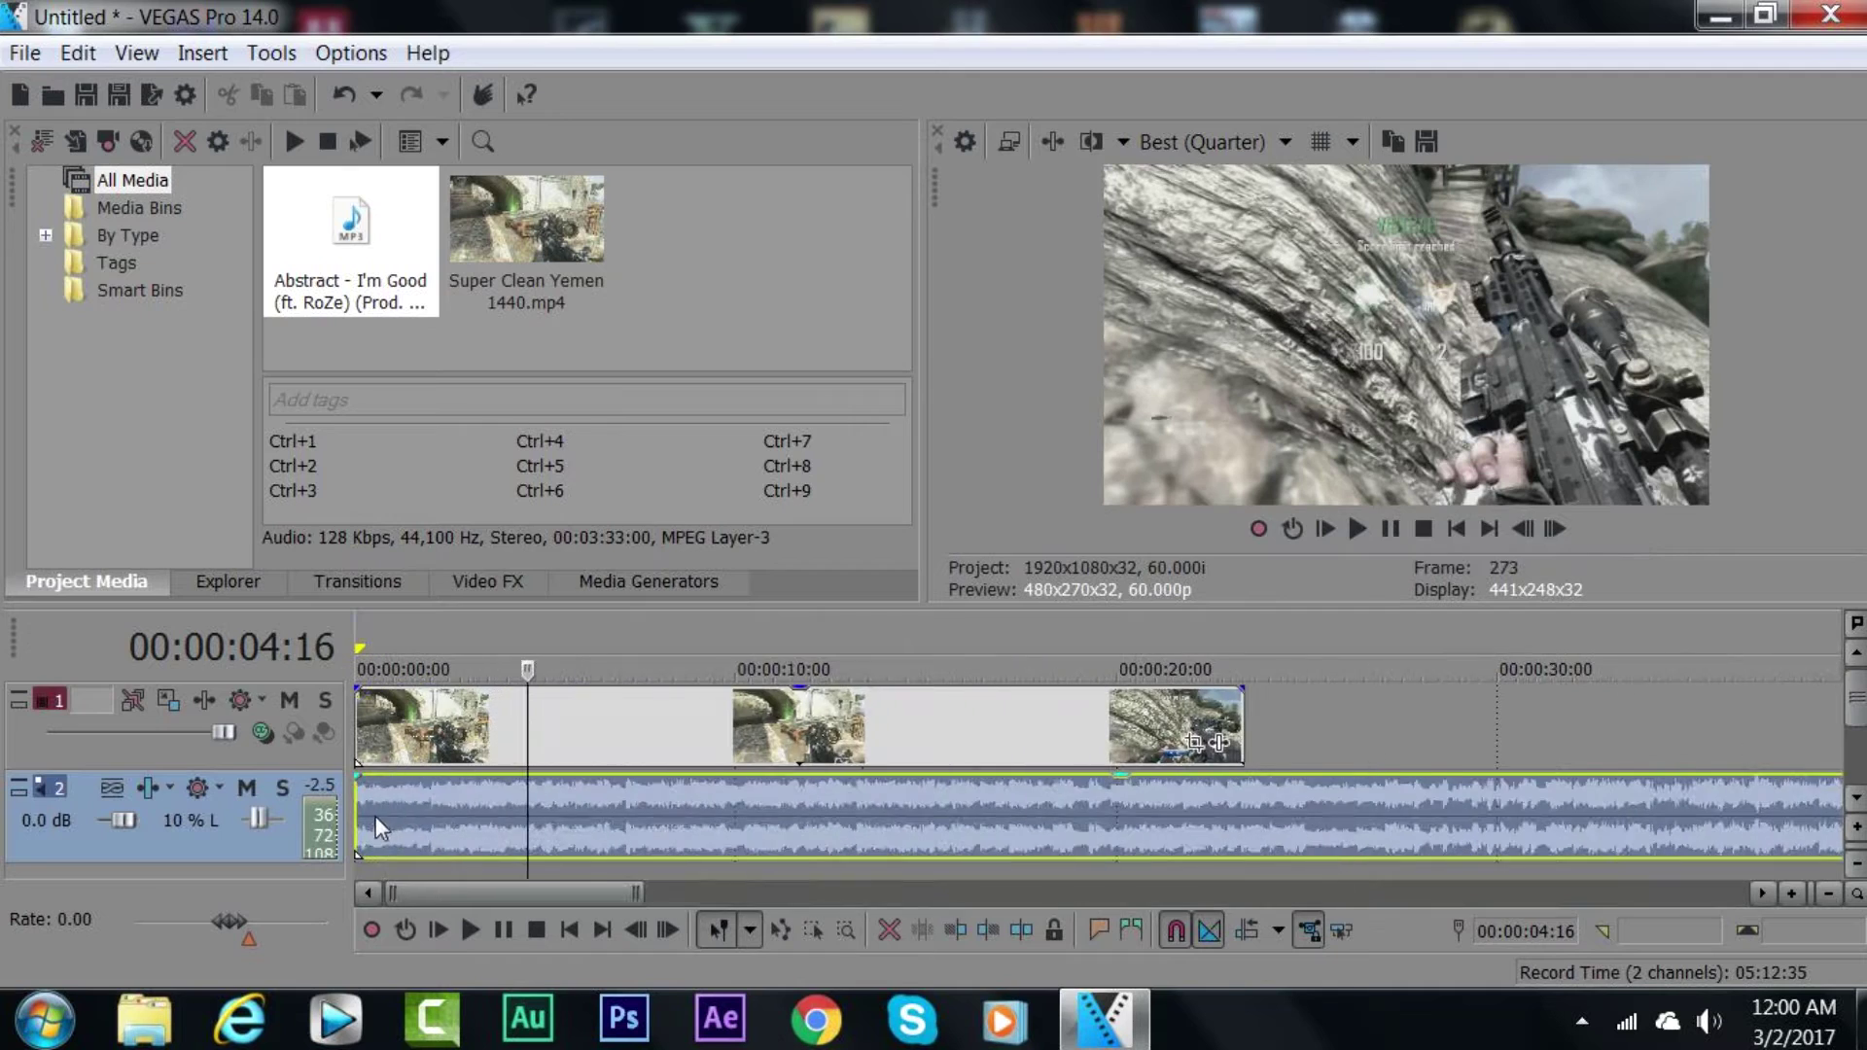
pyautogui.click(492, 712)
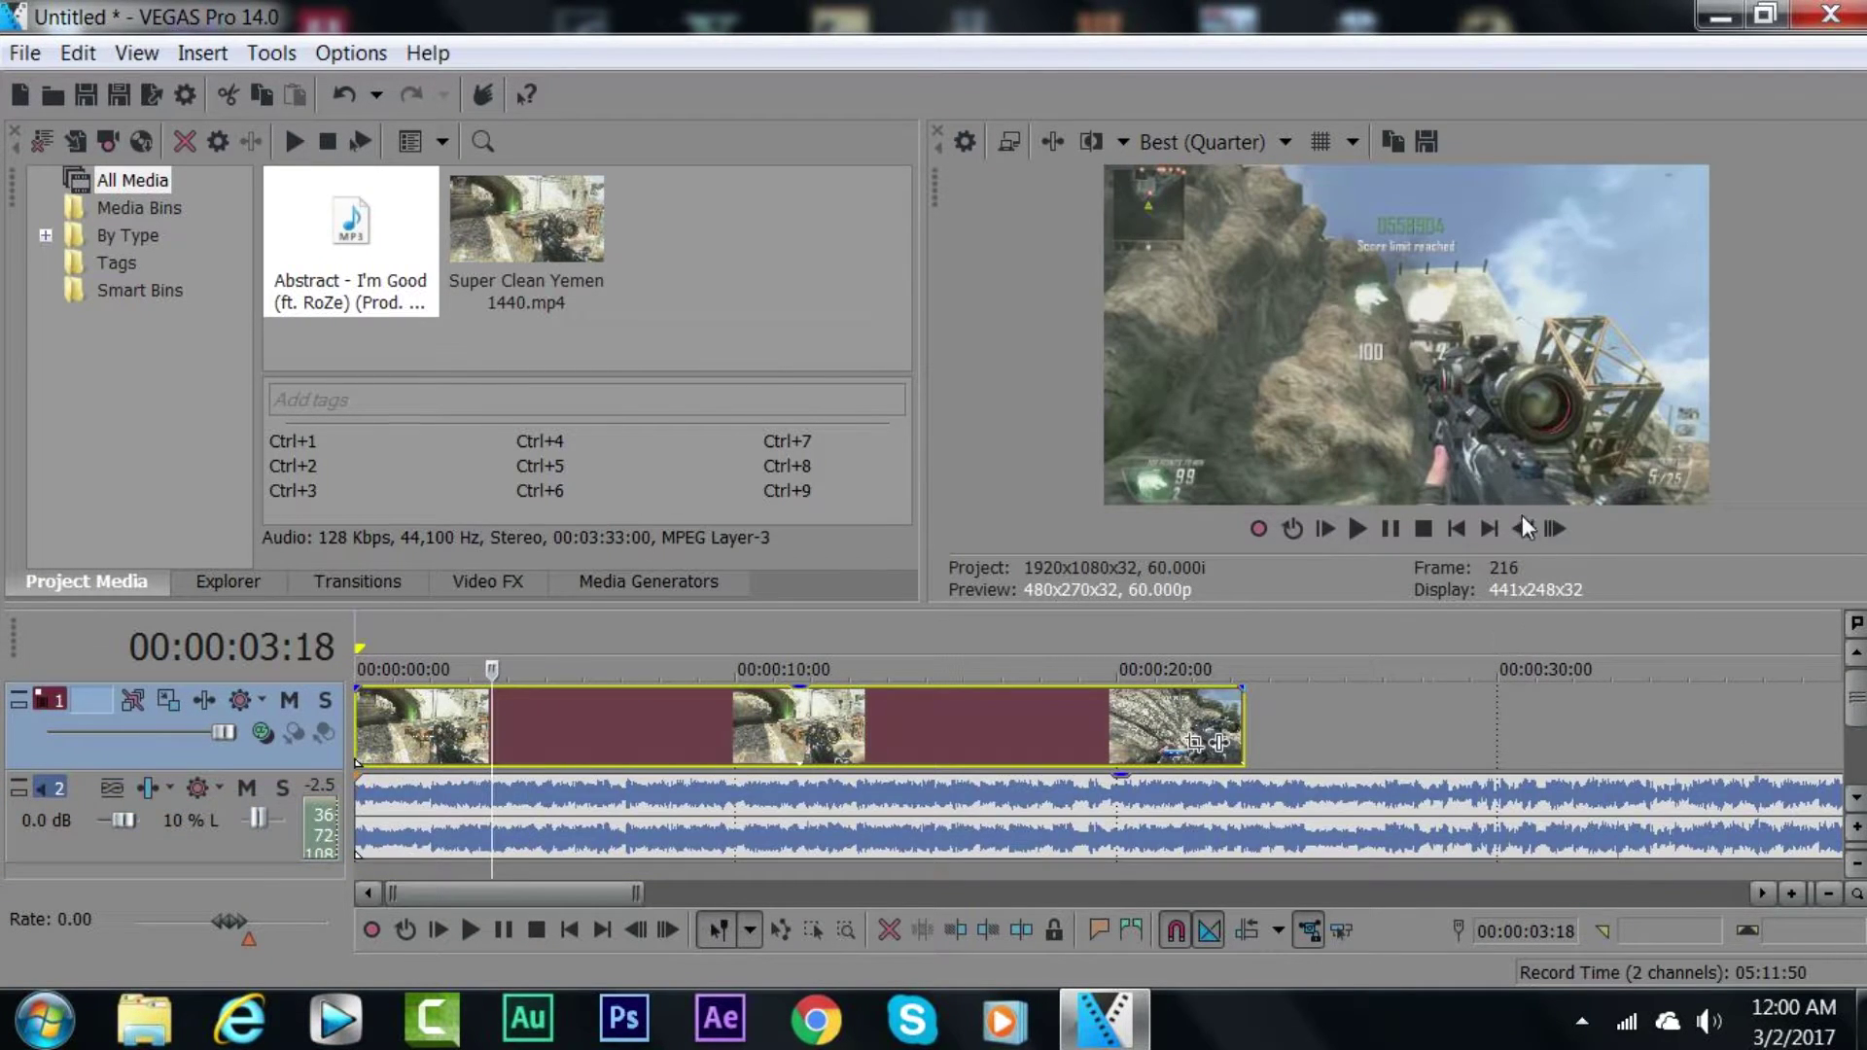
pyautogui.click(1523, 528)
pyautogui.click(1523, 528)
pyautogui.click(1560, 531)
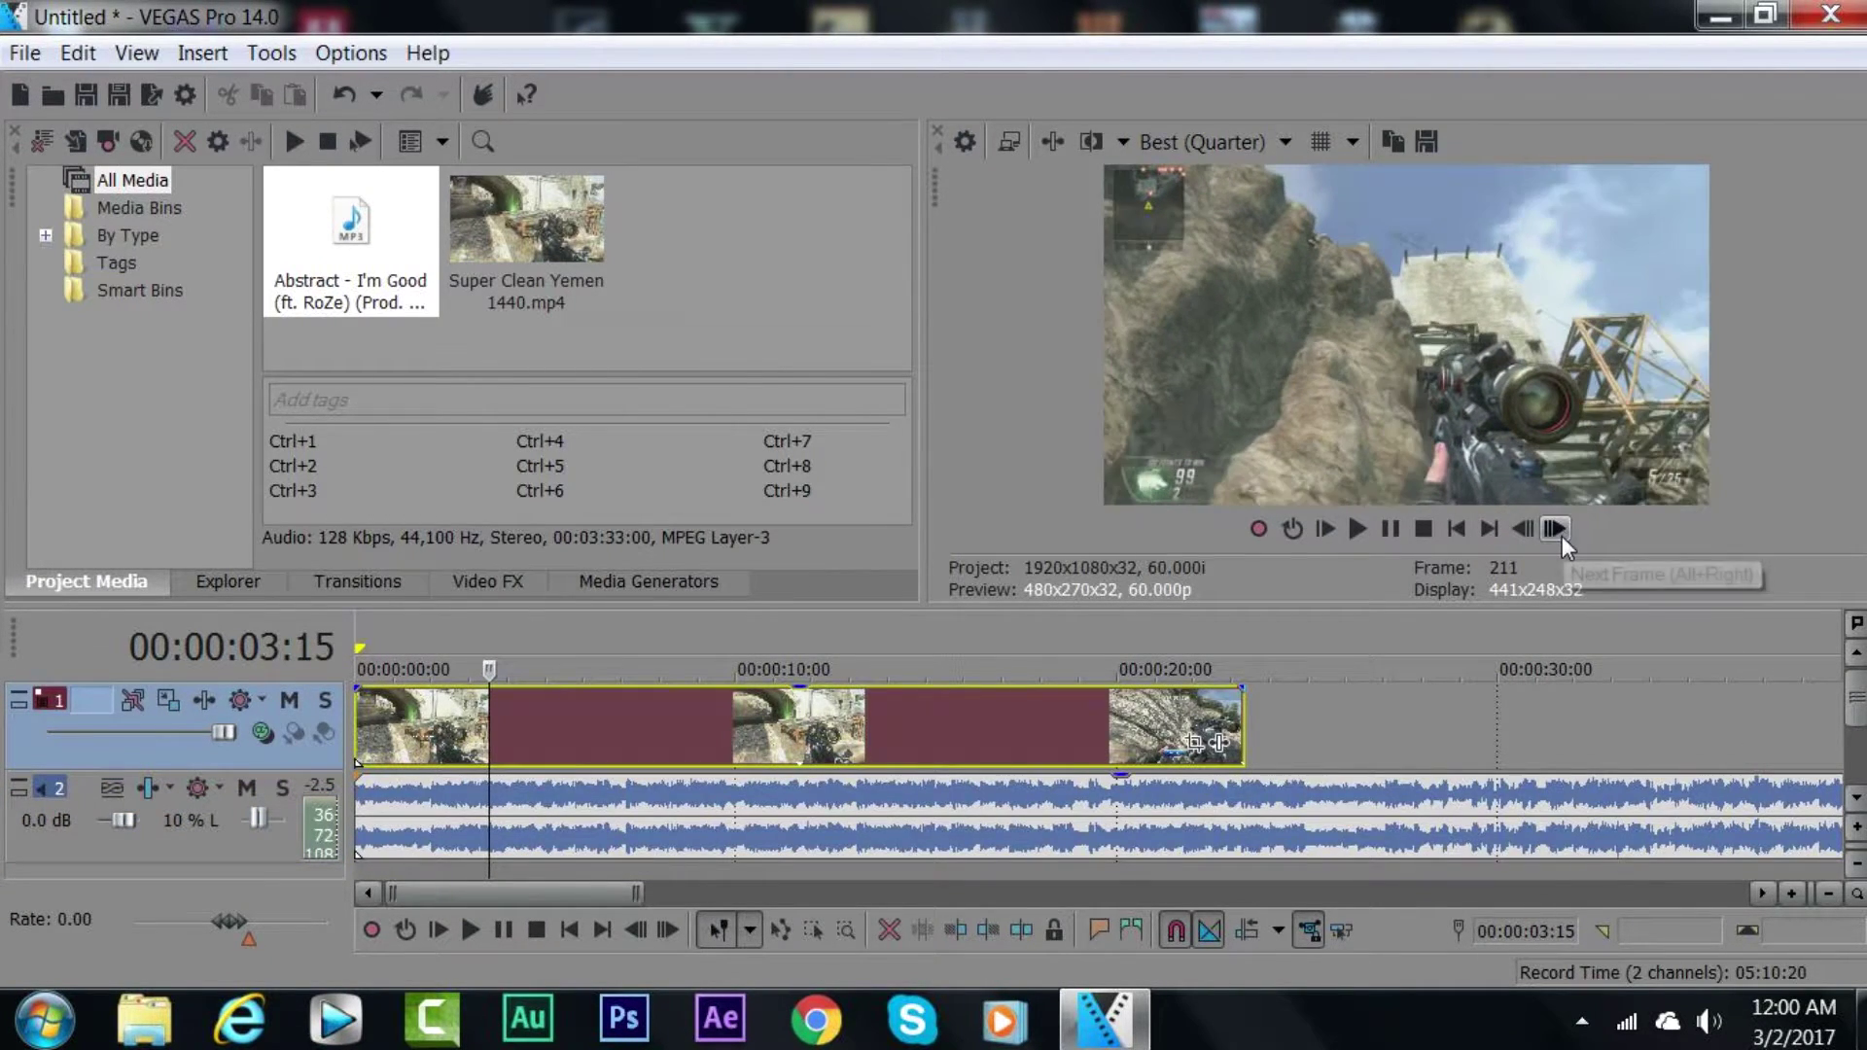
pyautogui.scroll(5, 583, 729)
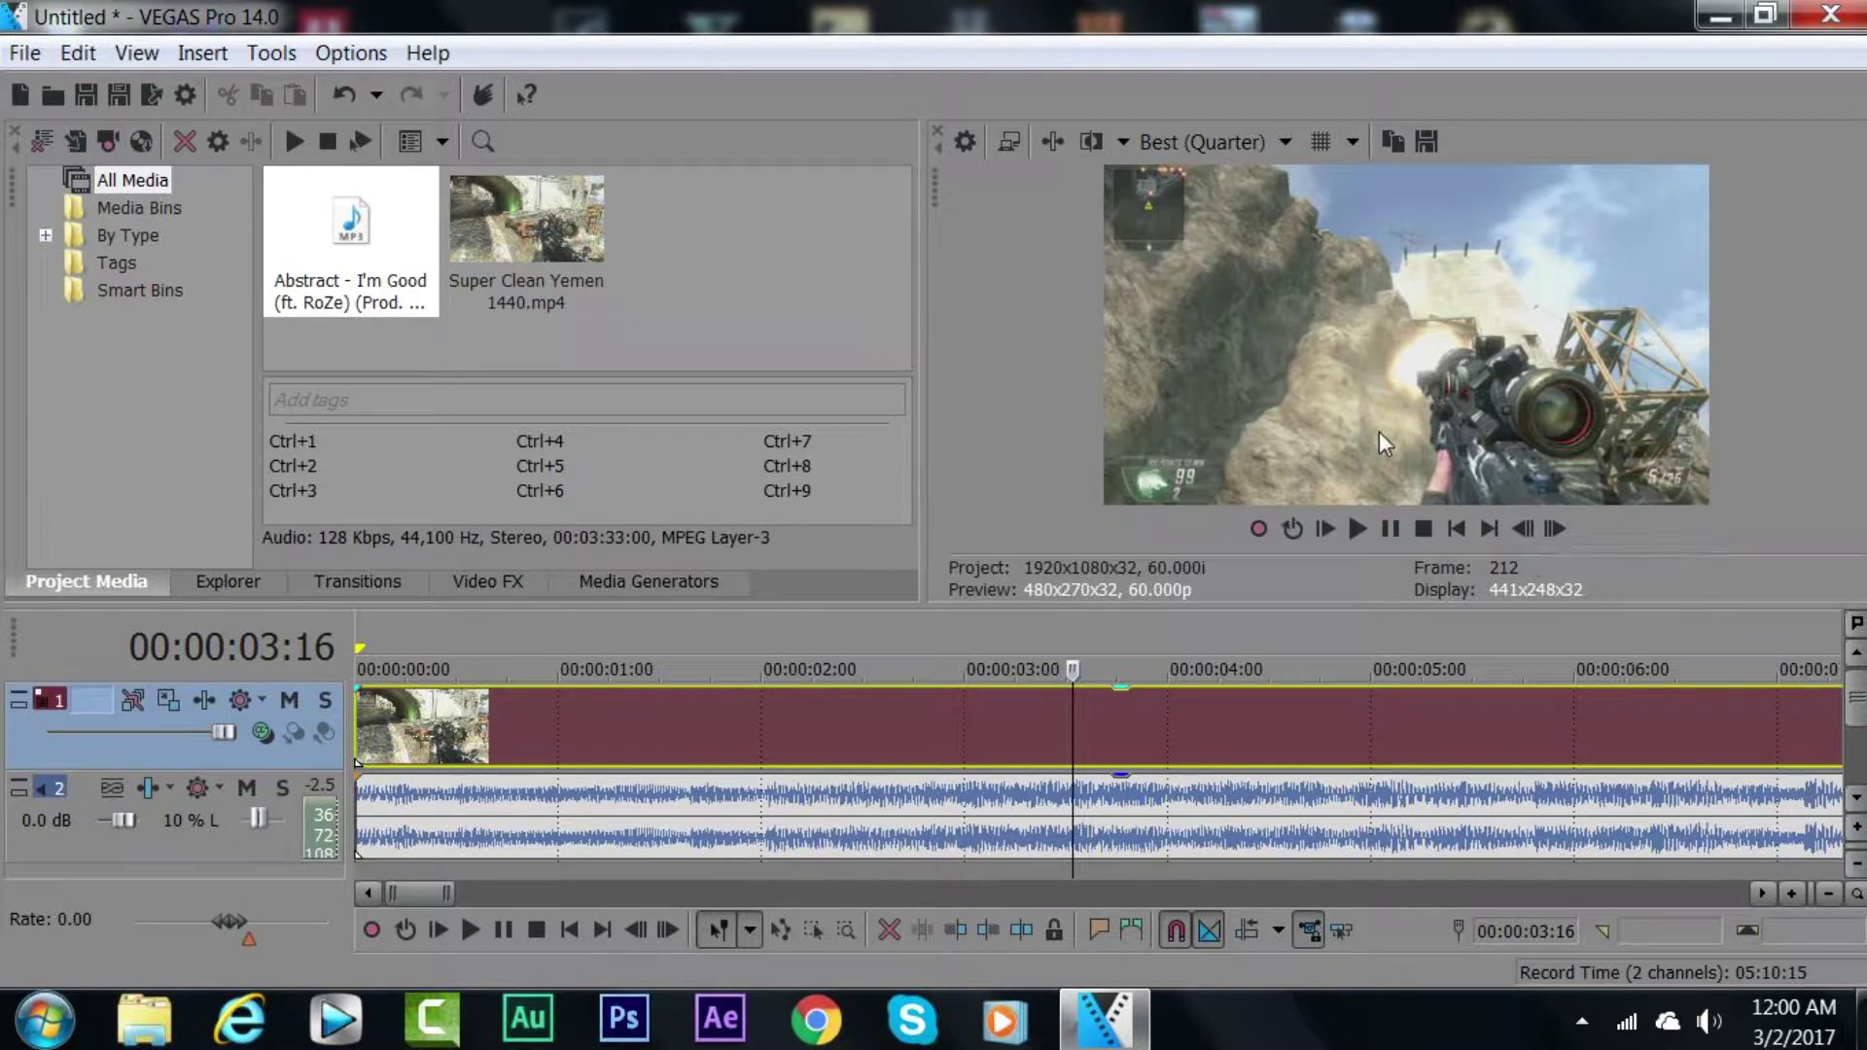
# Step: Split the gameplay clip at 00:00:03:16 and again at 00:00:02:26
pyautogui.press('s')
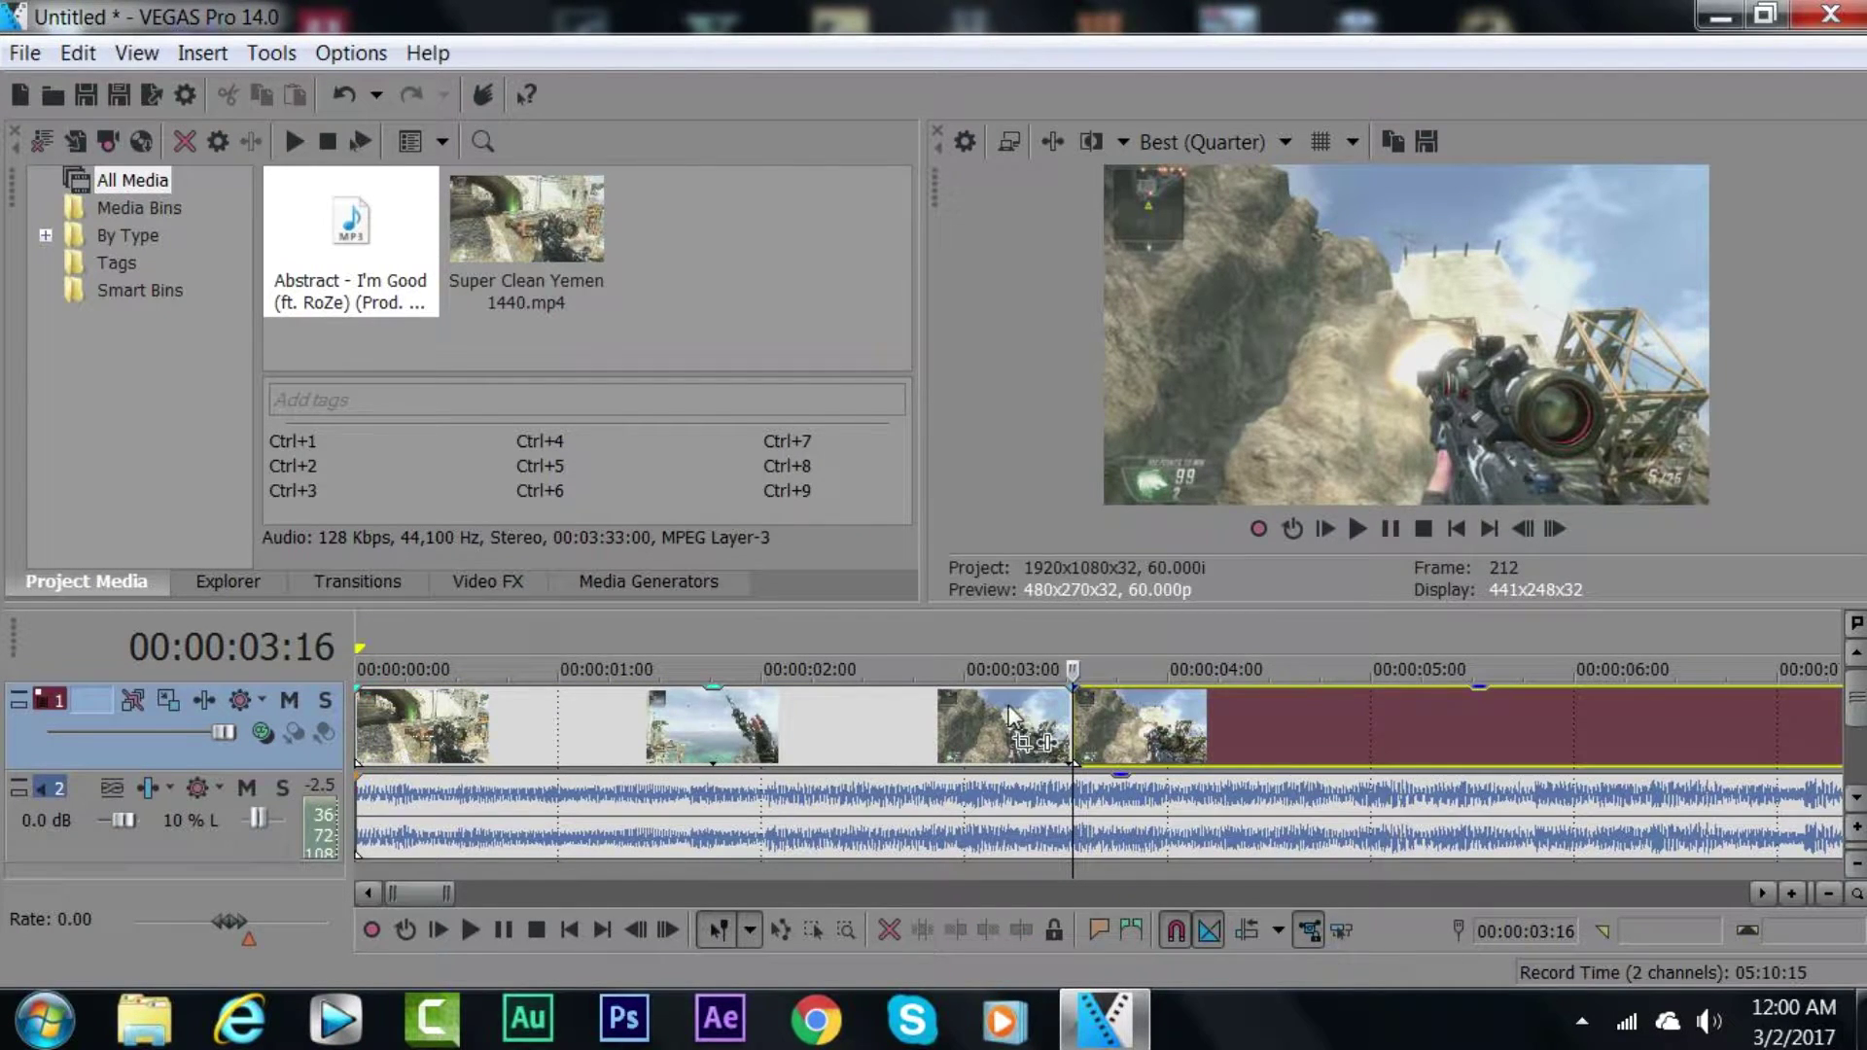
pyautogui.click(937, 704)
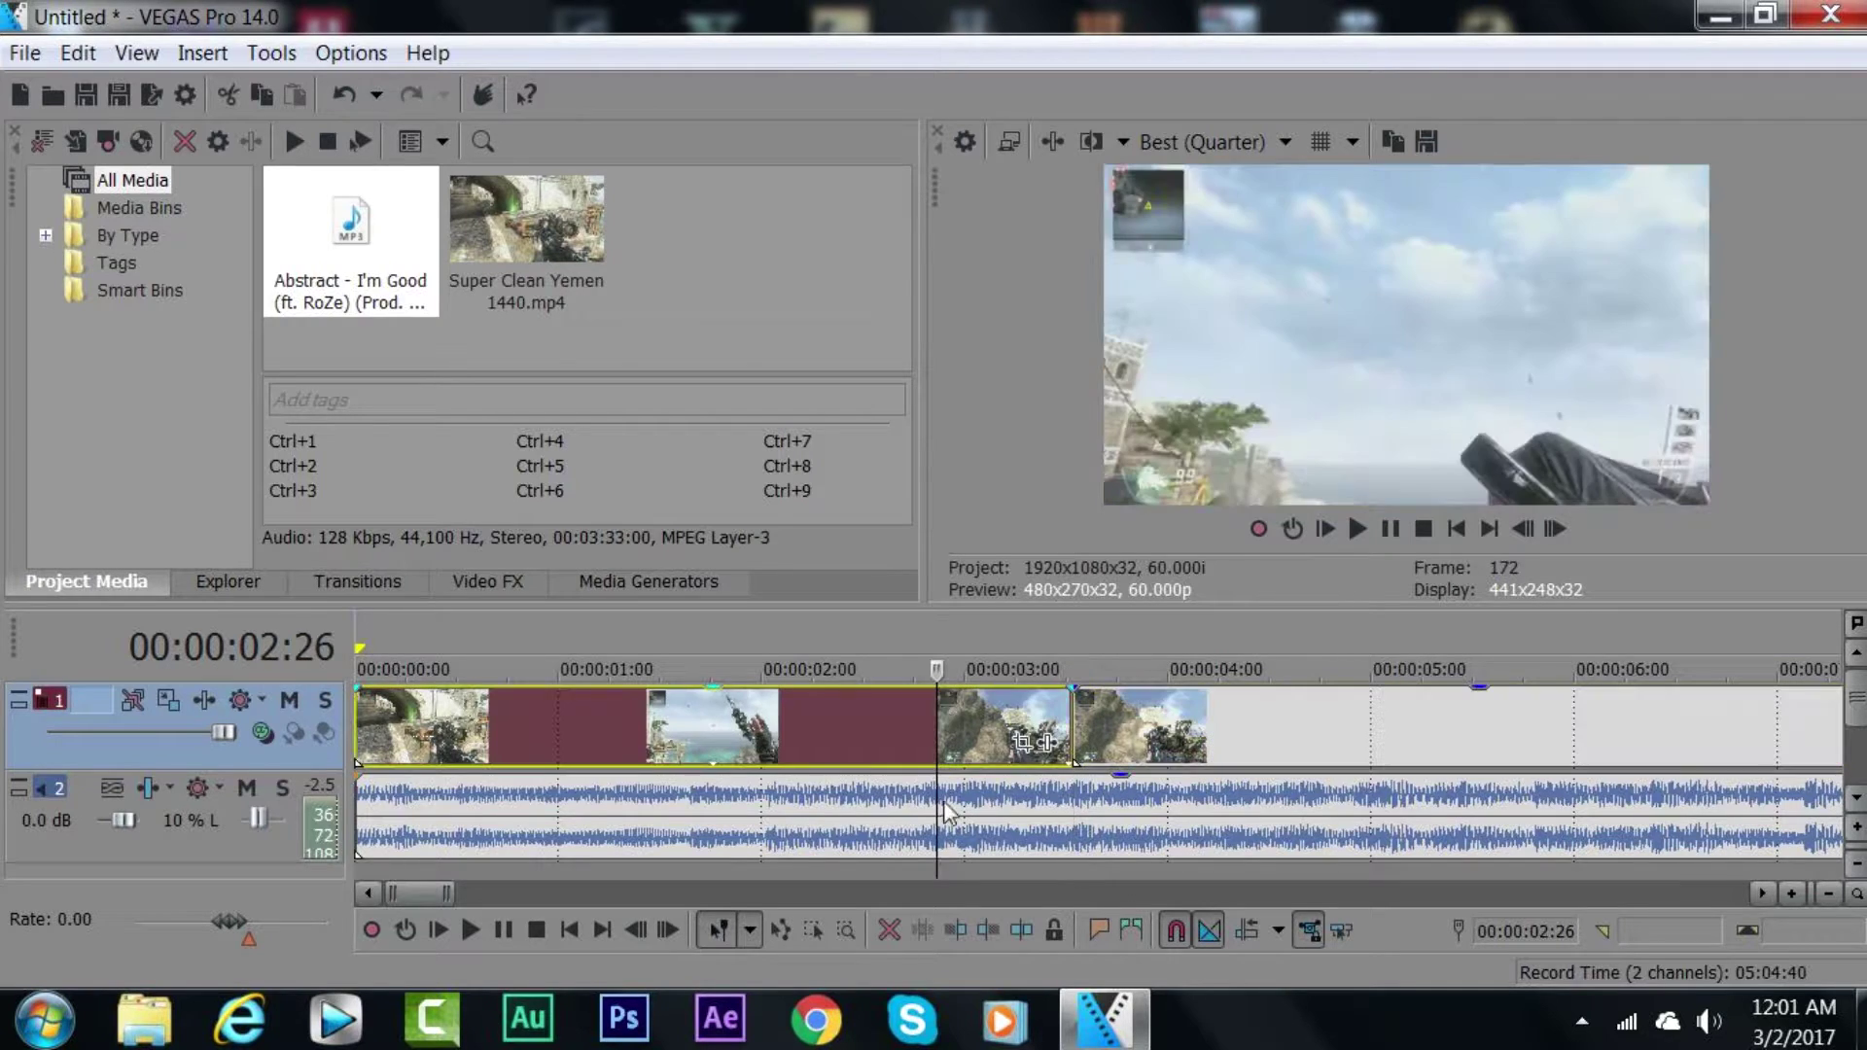
pyautogui.press('s')
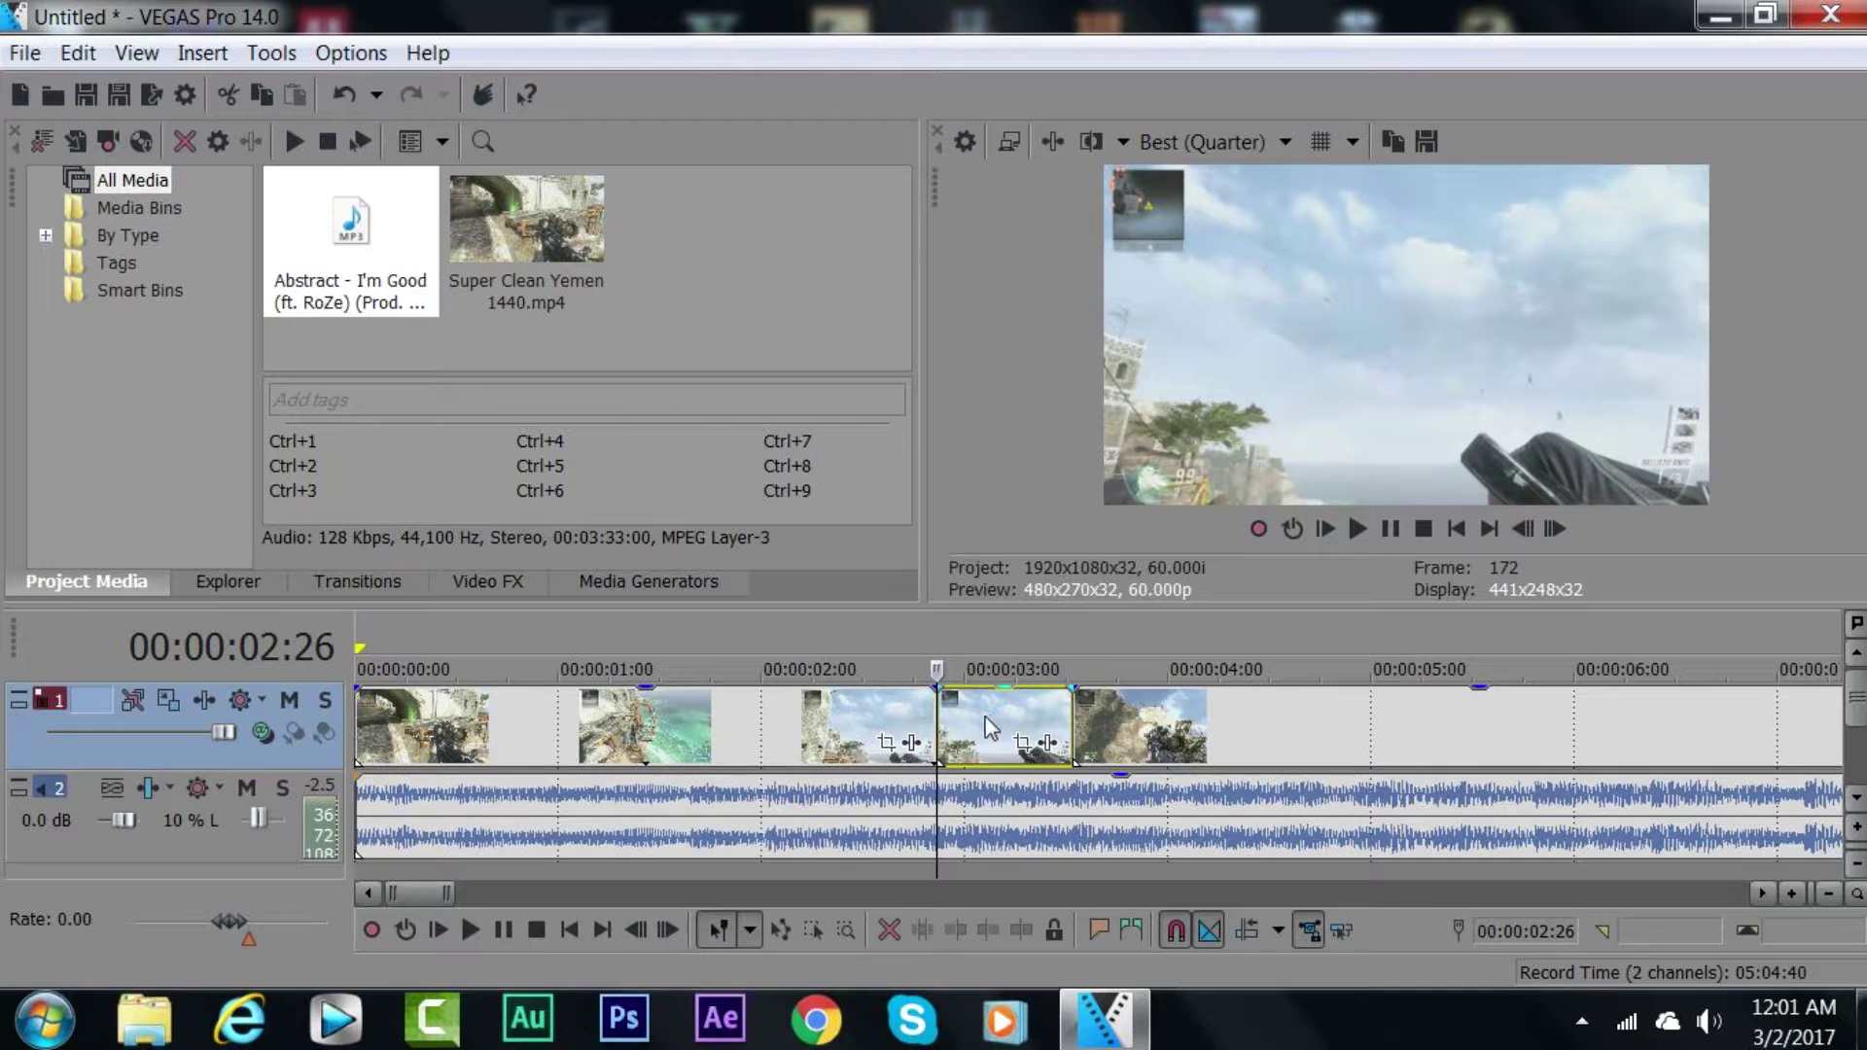
# Step: Add VEGAS Pinch/Punch to the short piece and set its Amount to 0
pyautogui.click(1049, 745)
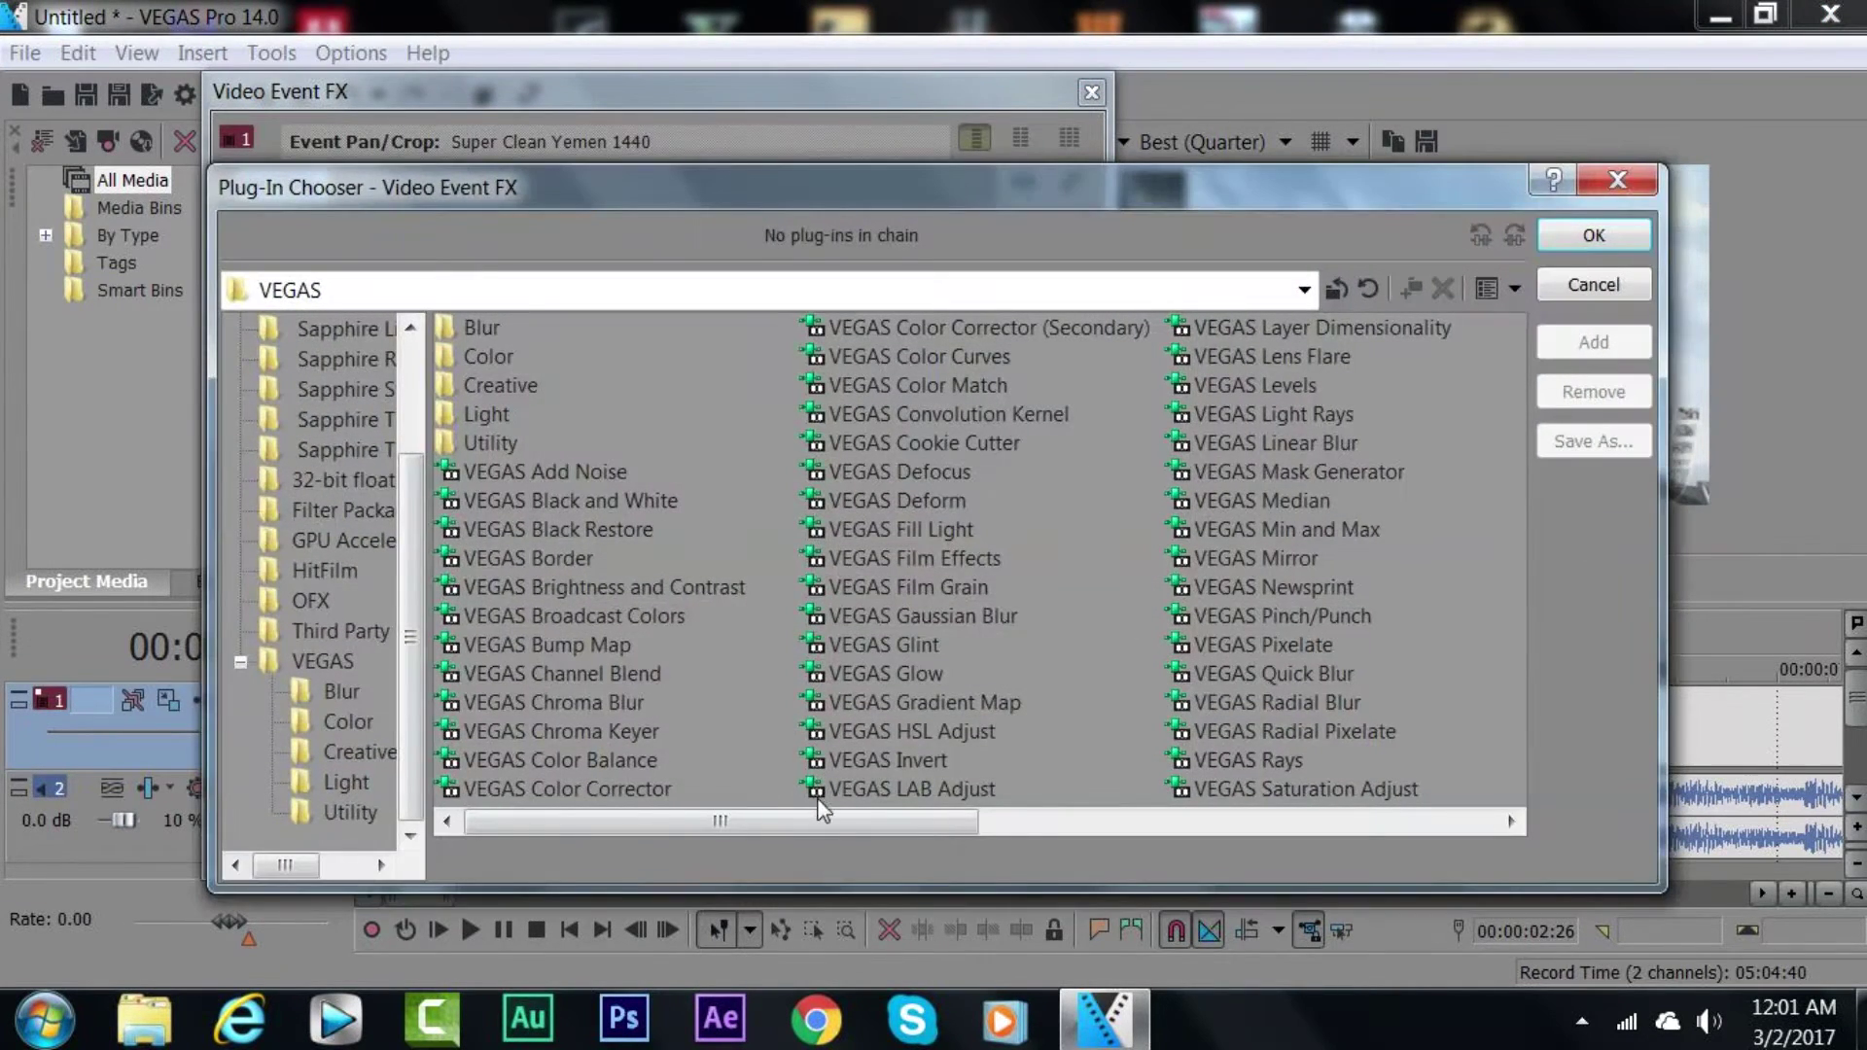
pyautogui.doubleClick(1263, 621)
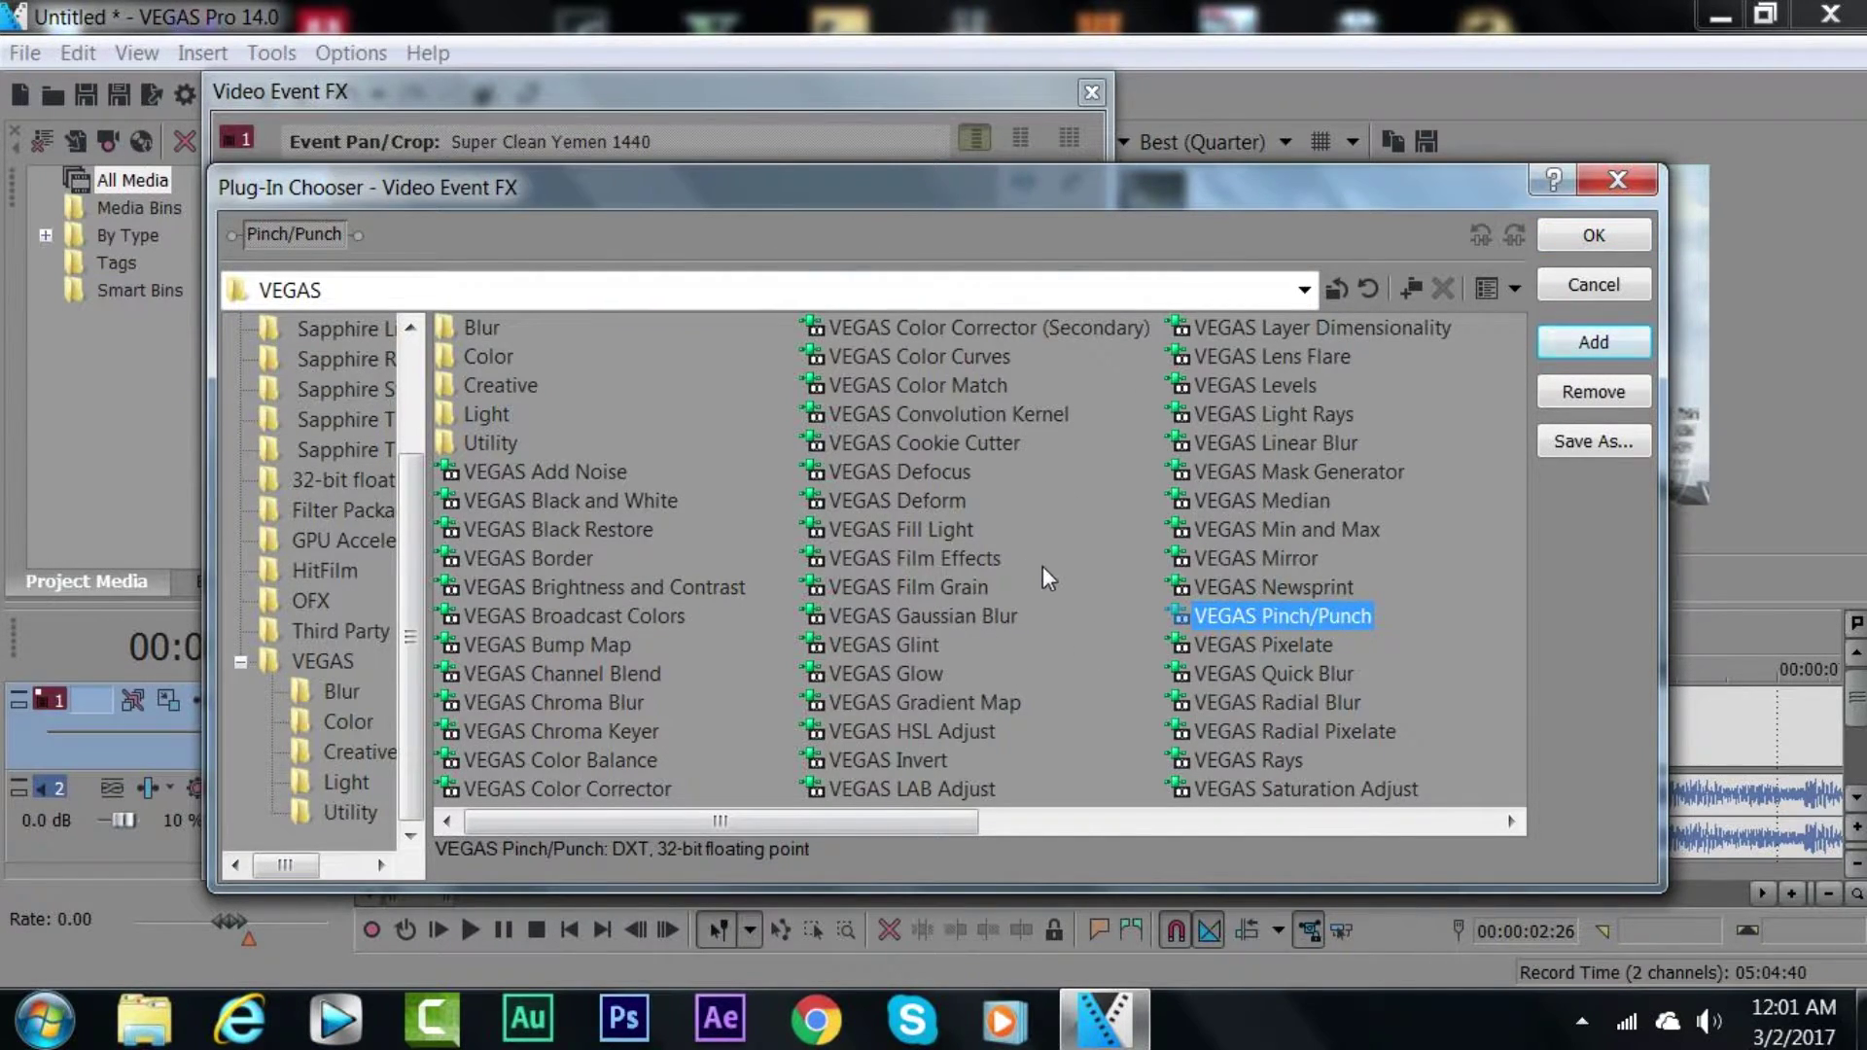
pyautogui.click(1592, 234)
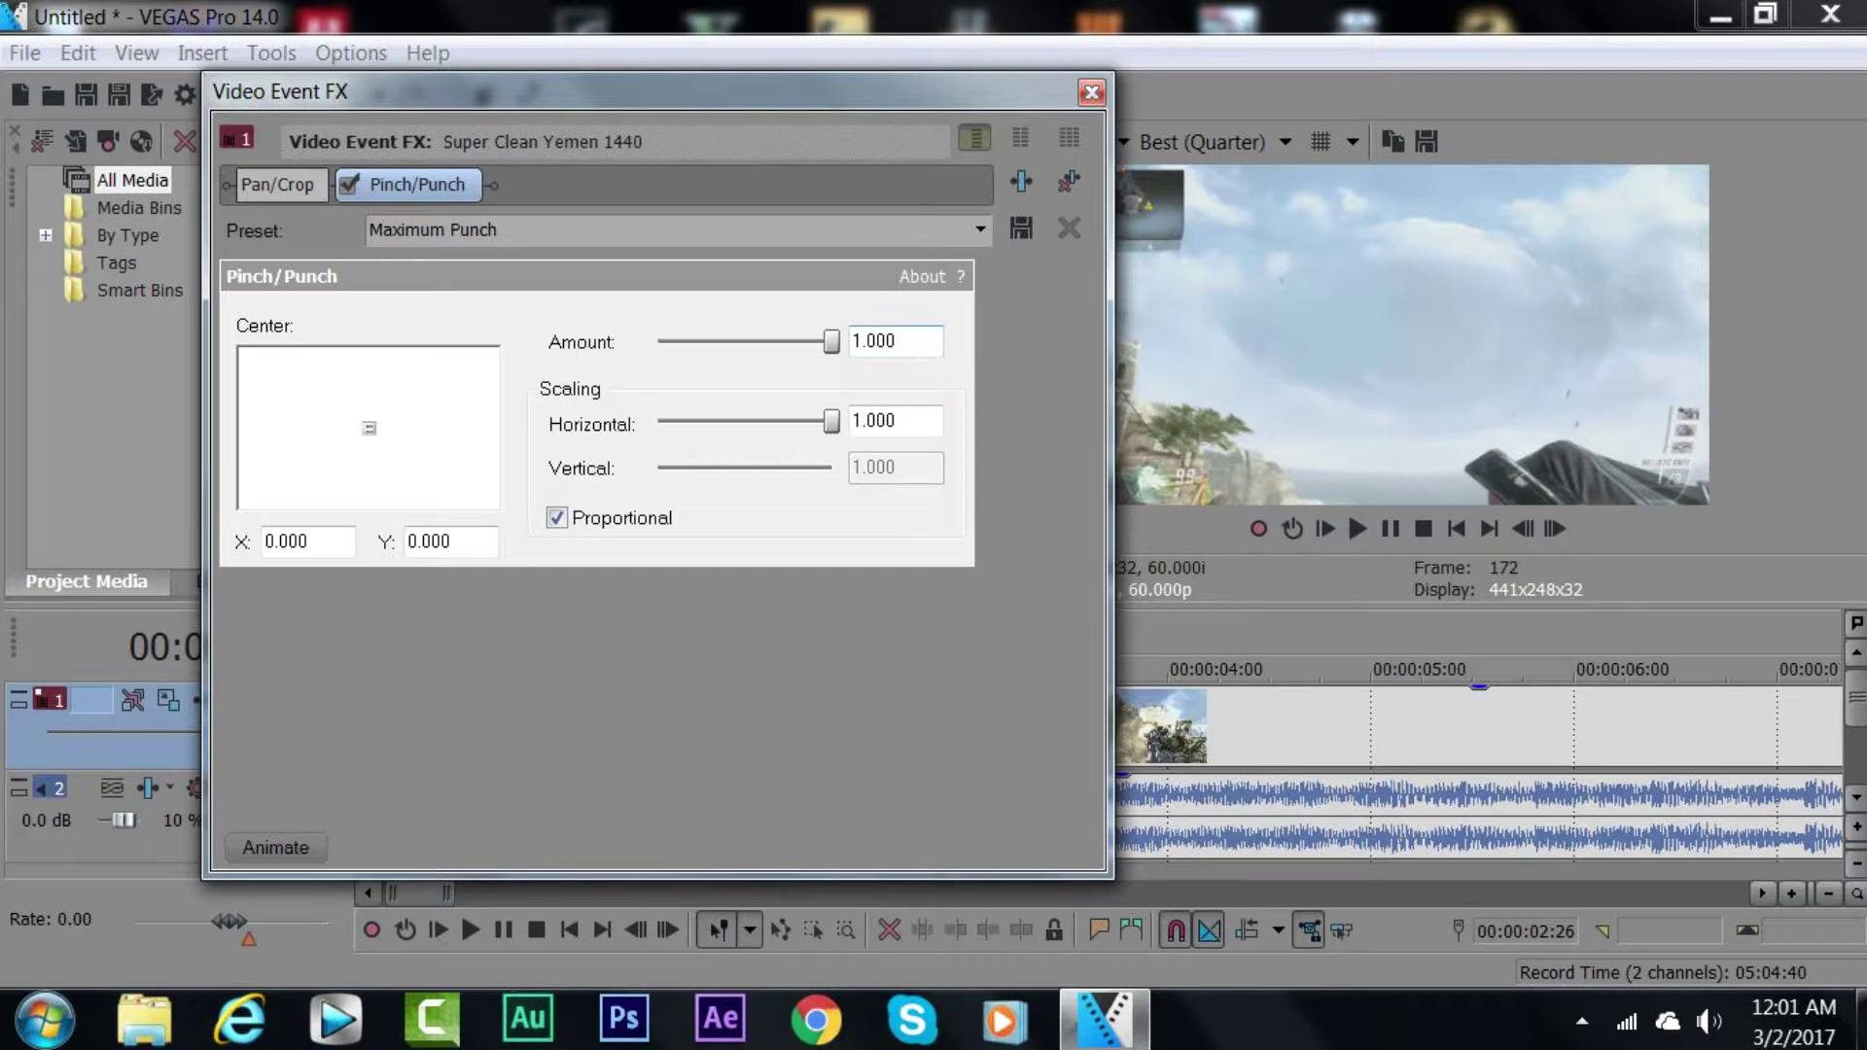
pyautogui.doubleClick(875, 340)
pyautogui.write('0')
pyautogui.press('Return')
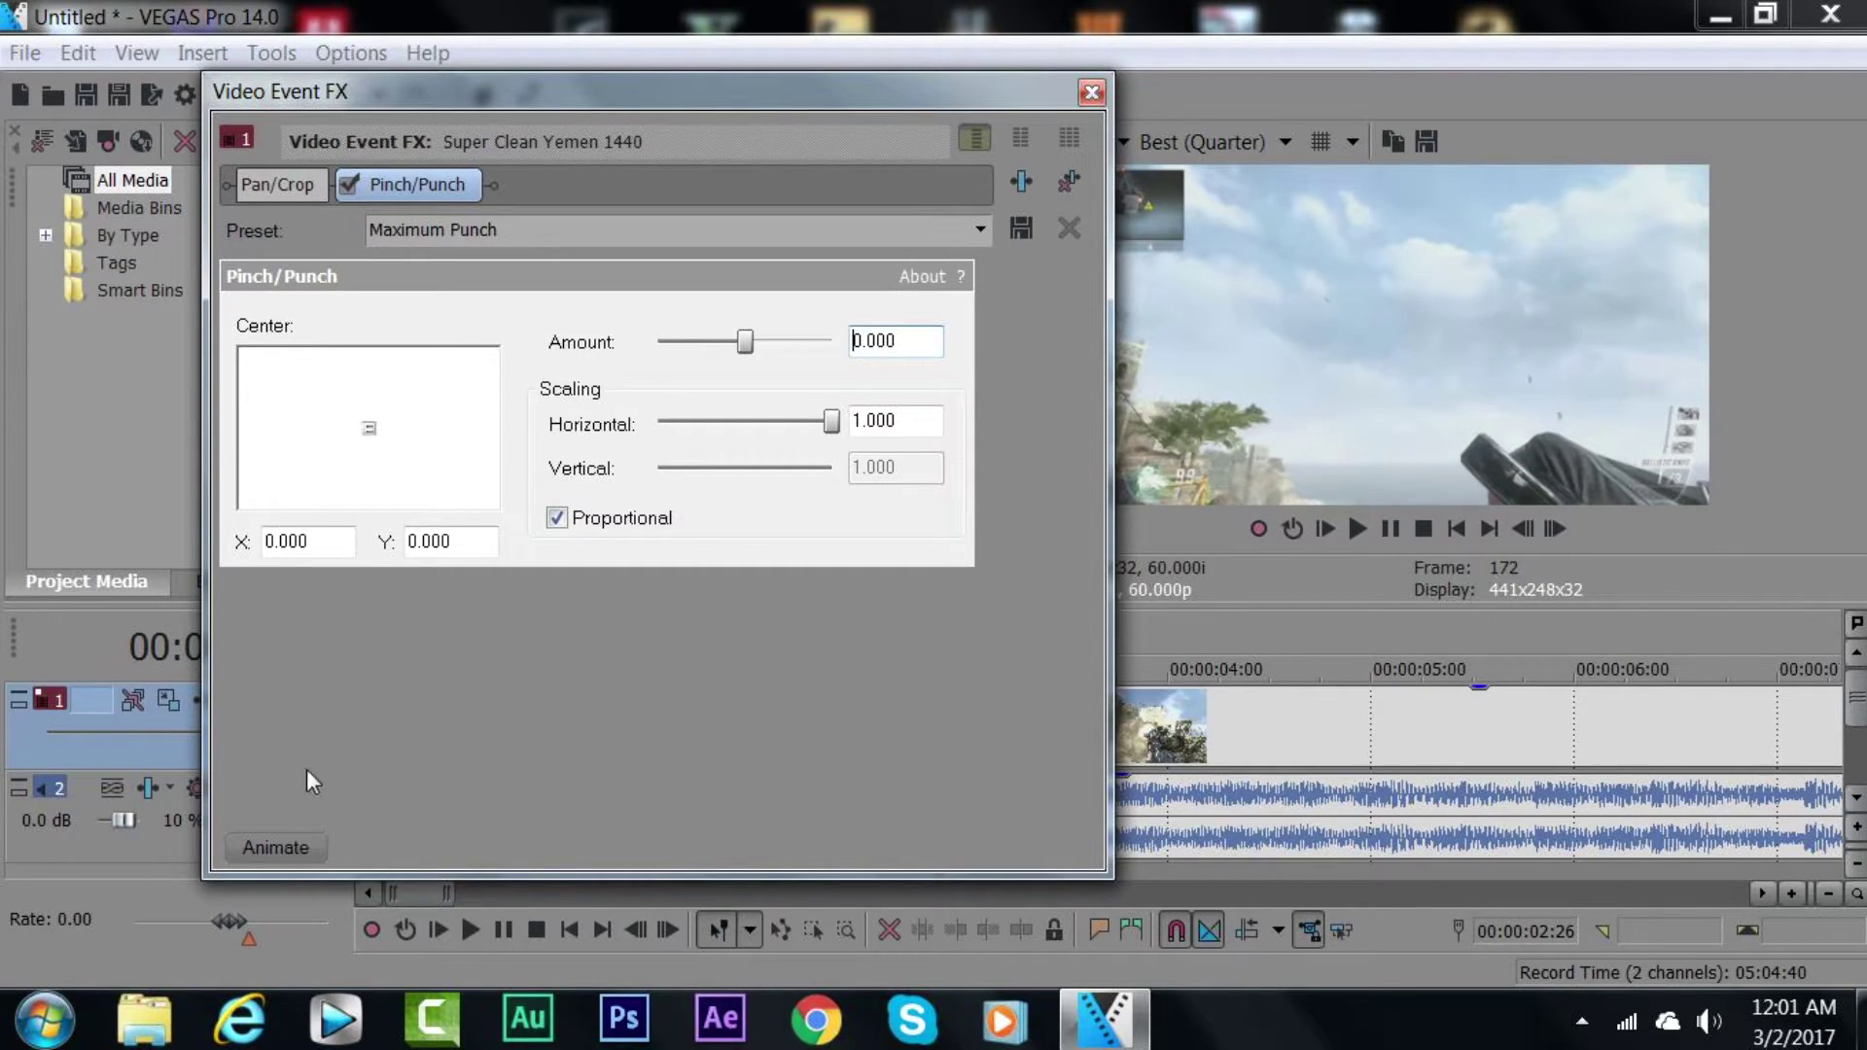
# Step: Enable Animate and set a starting keyframe with Amount 0
pyautogui.click(294, 850)
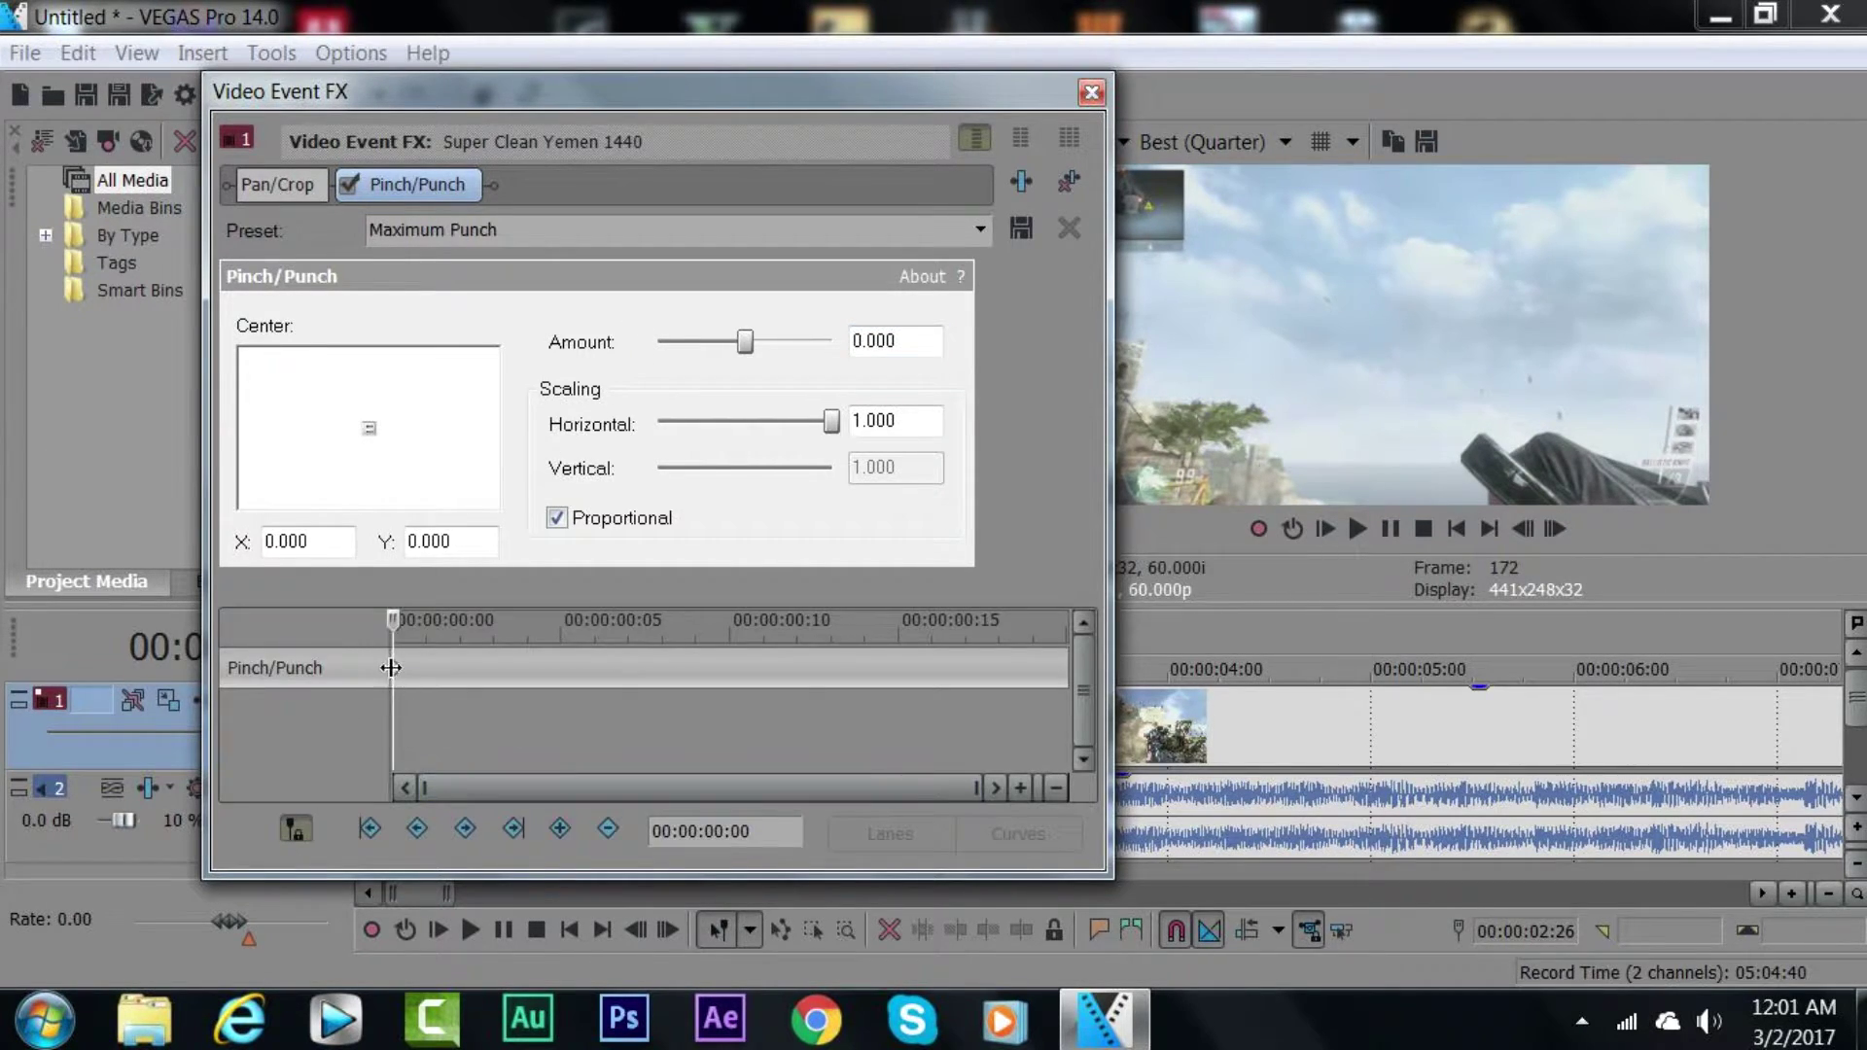
pyautogui.click(390, 668)
pyautogui.doubleClick(875, 341)
pyautogui.write('0')
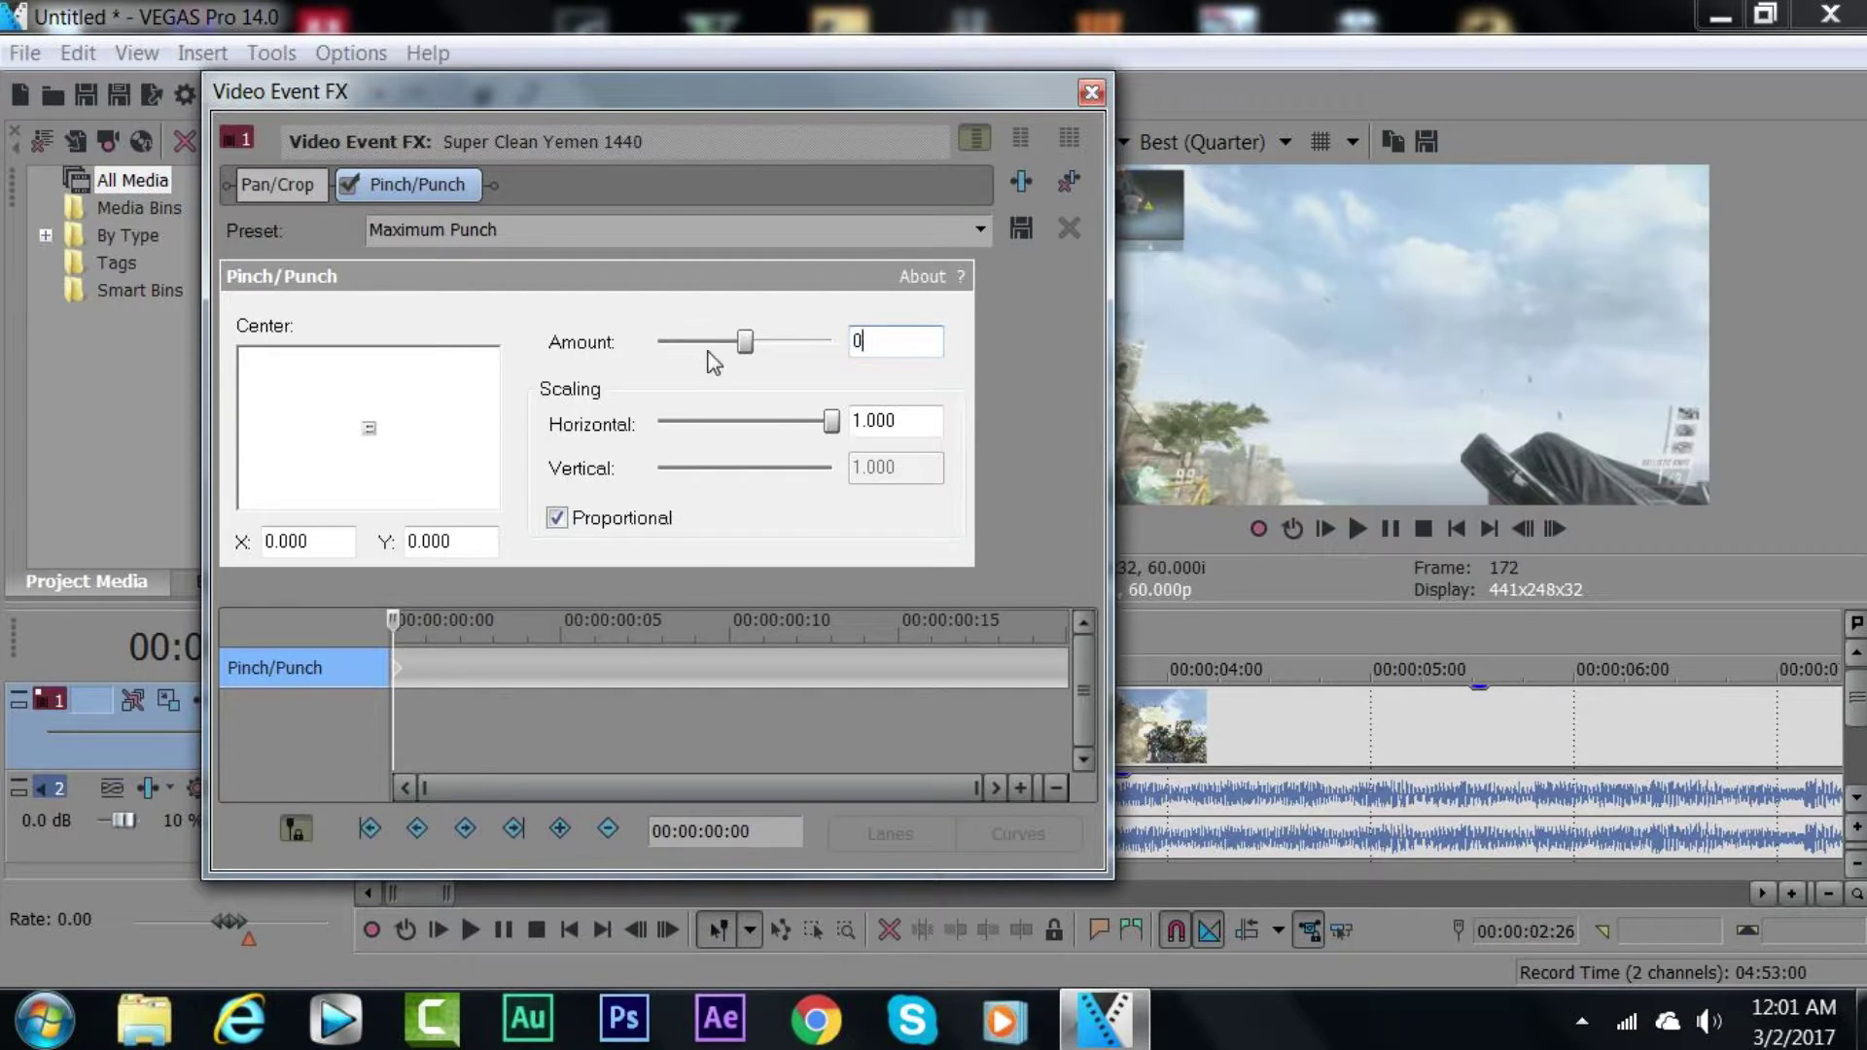
pyautogui.press('Return')
# Step: Add a keyframe with Amount -0.750 at 00:00:00:18
pyautogui.click(1070, 667)
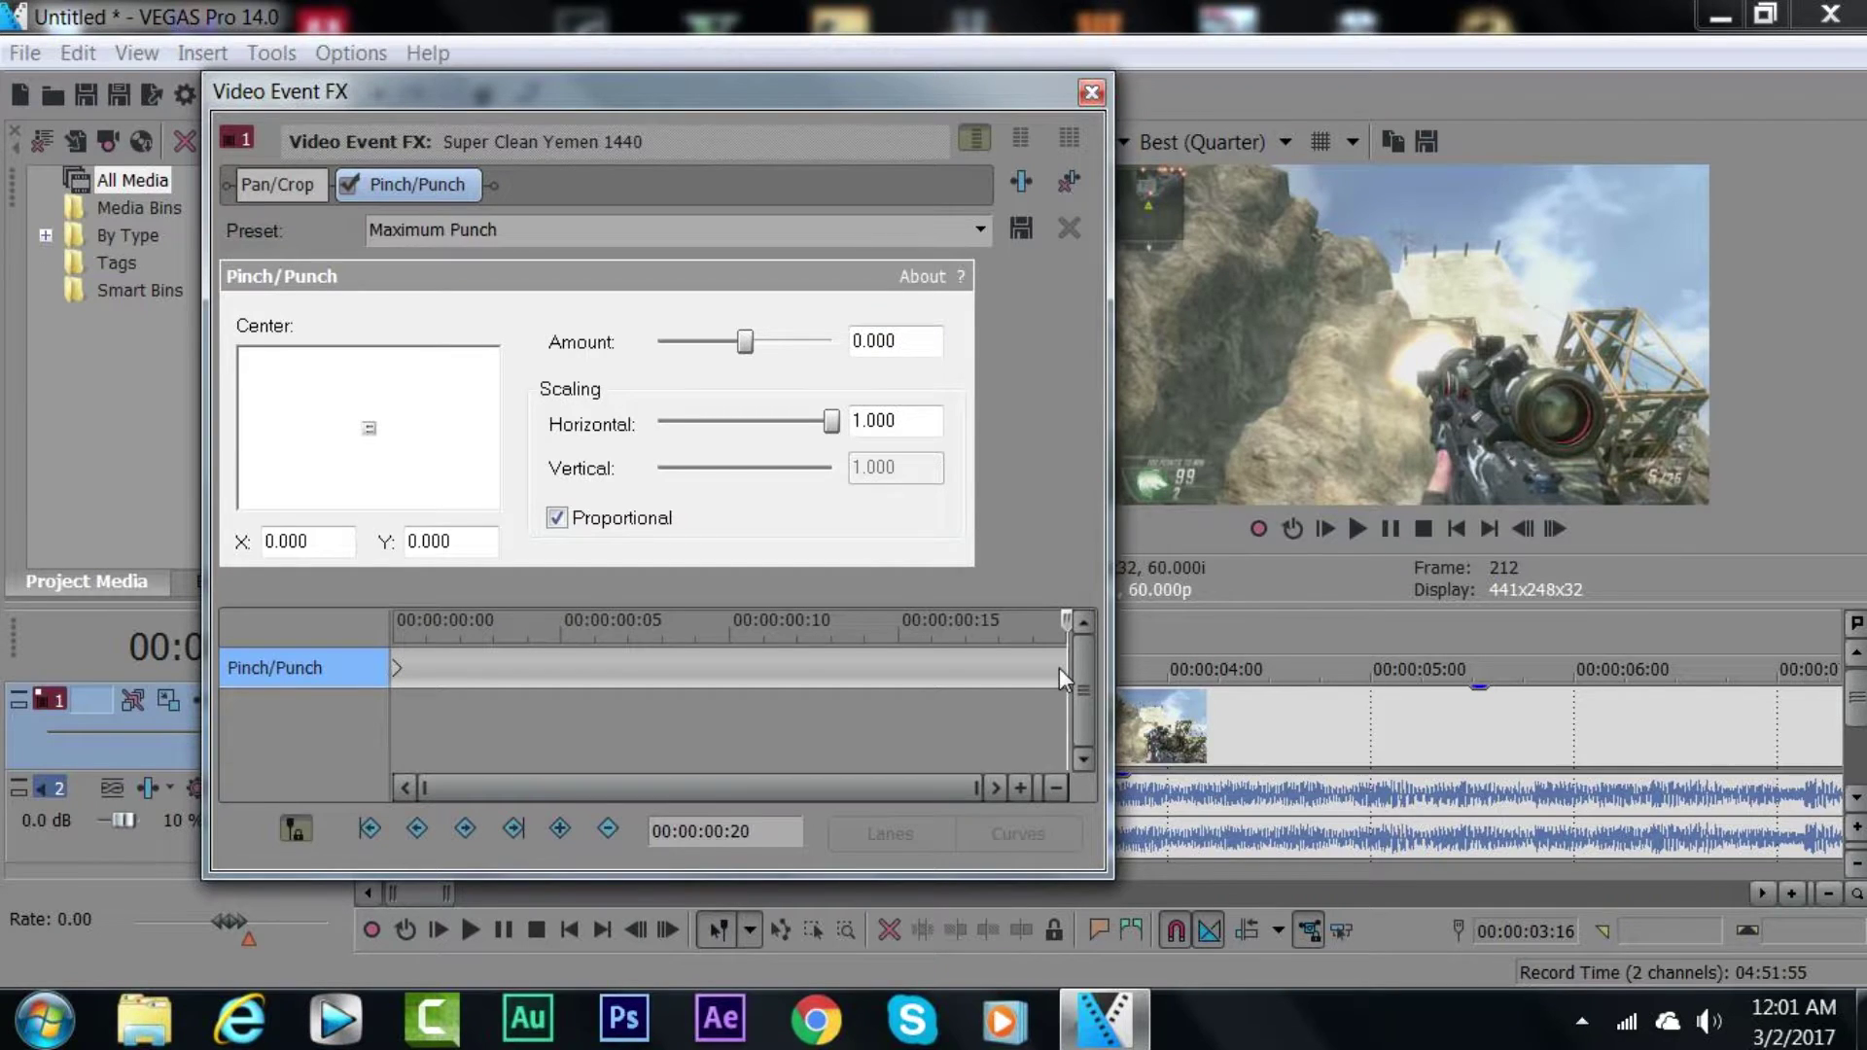
pyautogui.press('Left')
pyautogui.press('Left')
pyautogui.press('Left')
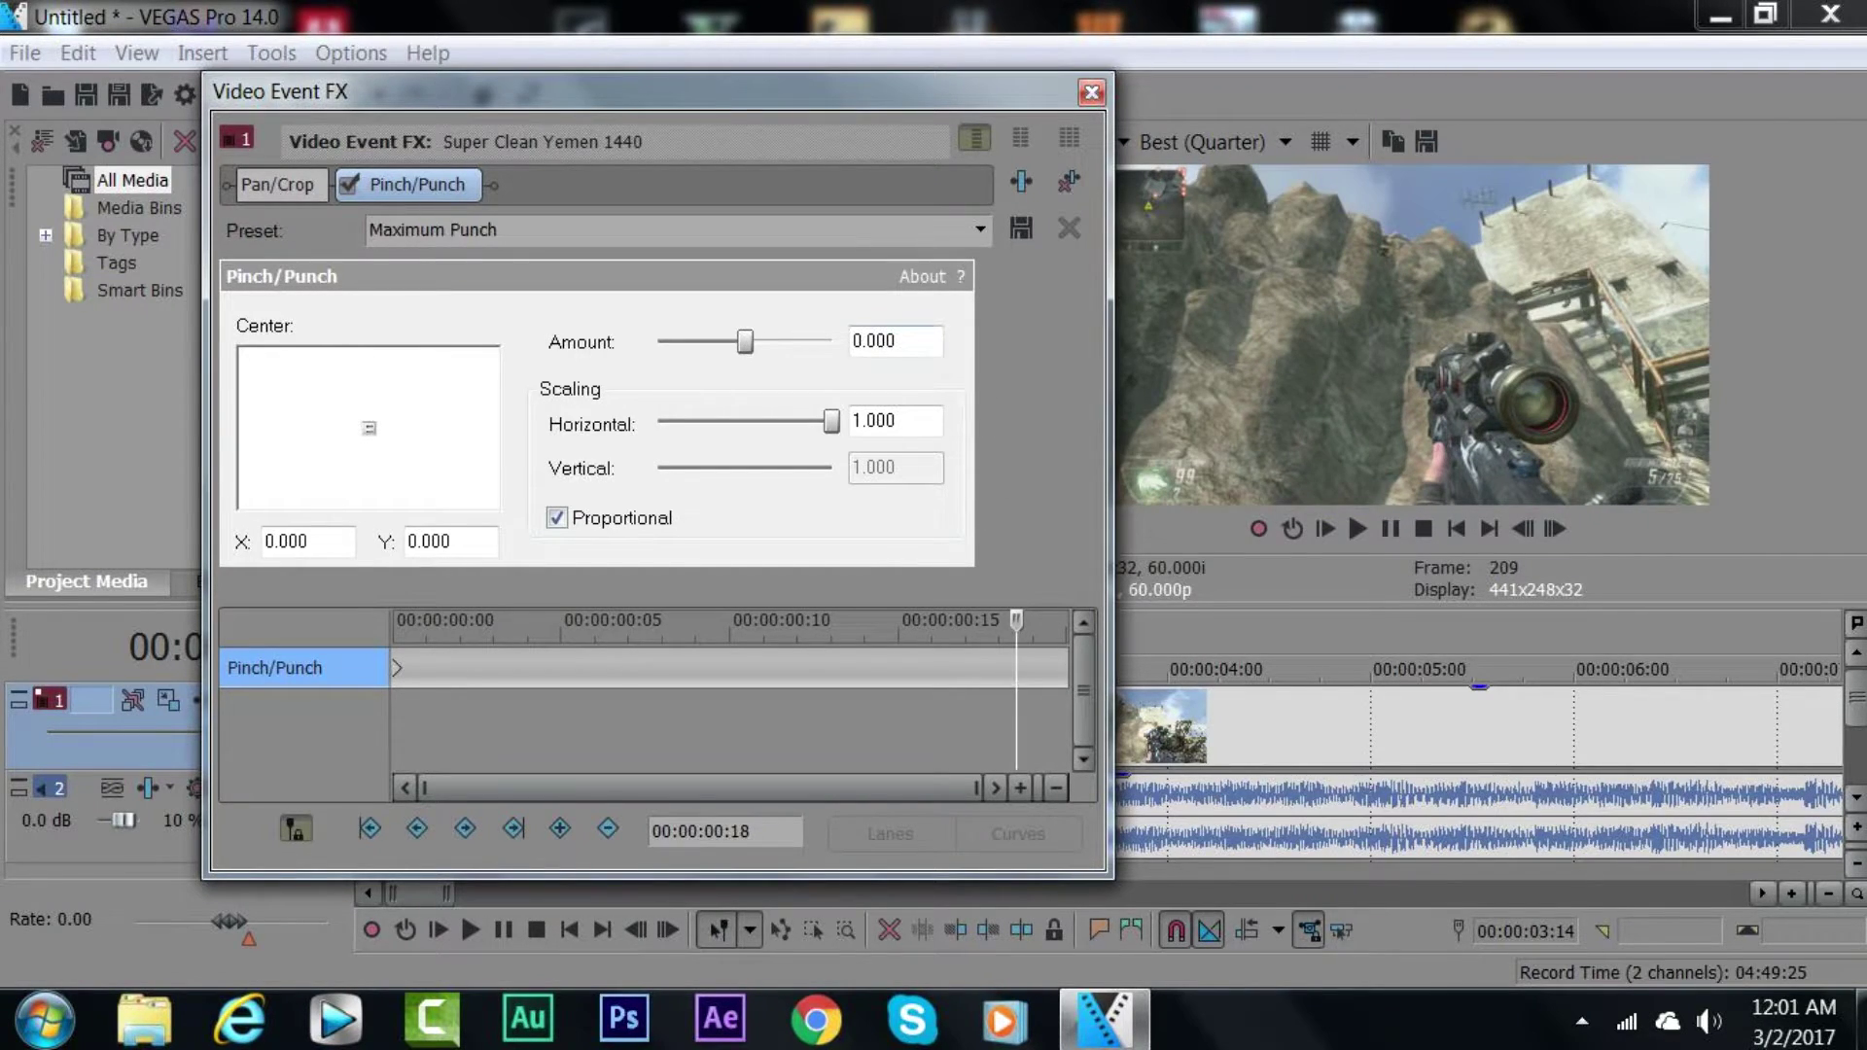
pyautogui.press('Tab')
pyautogui.write('-.750')
pyautogui.press('Return')
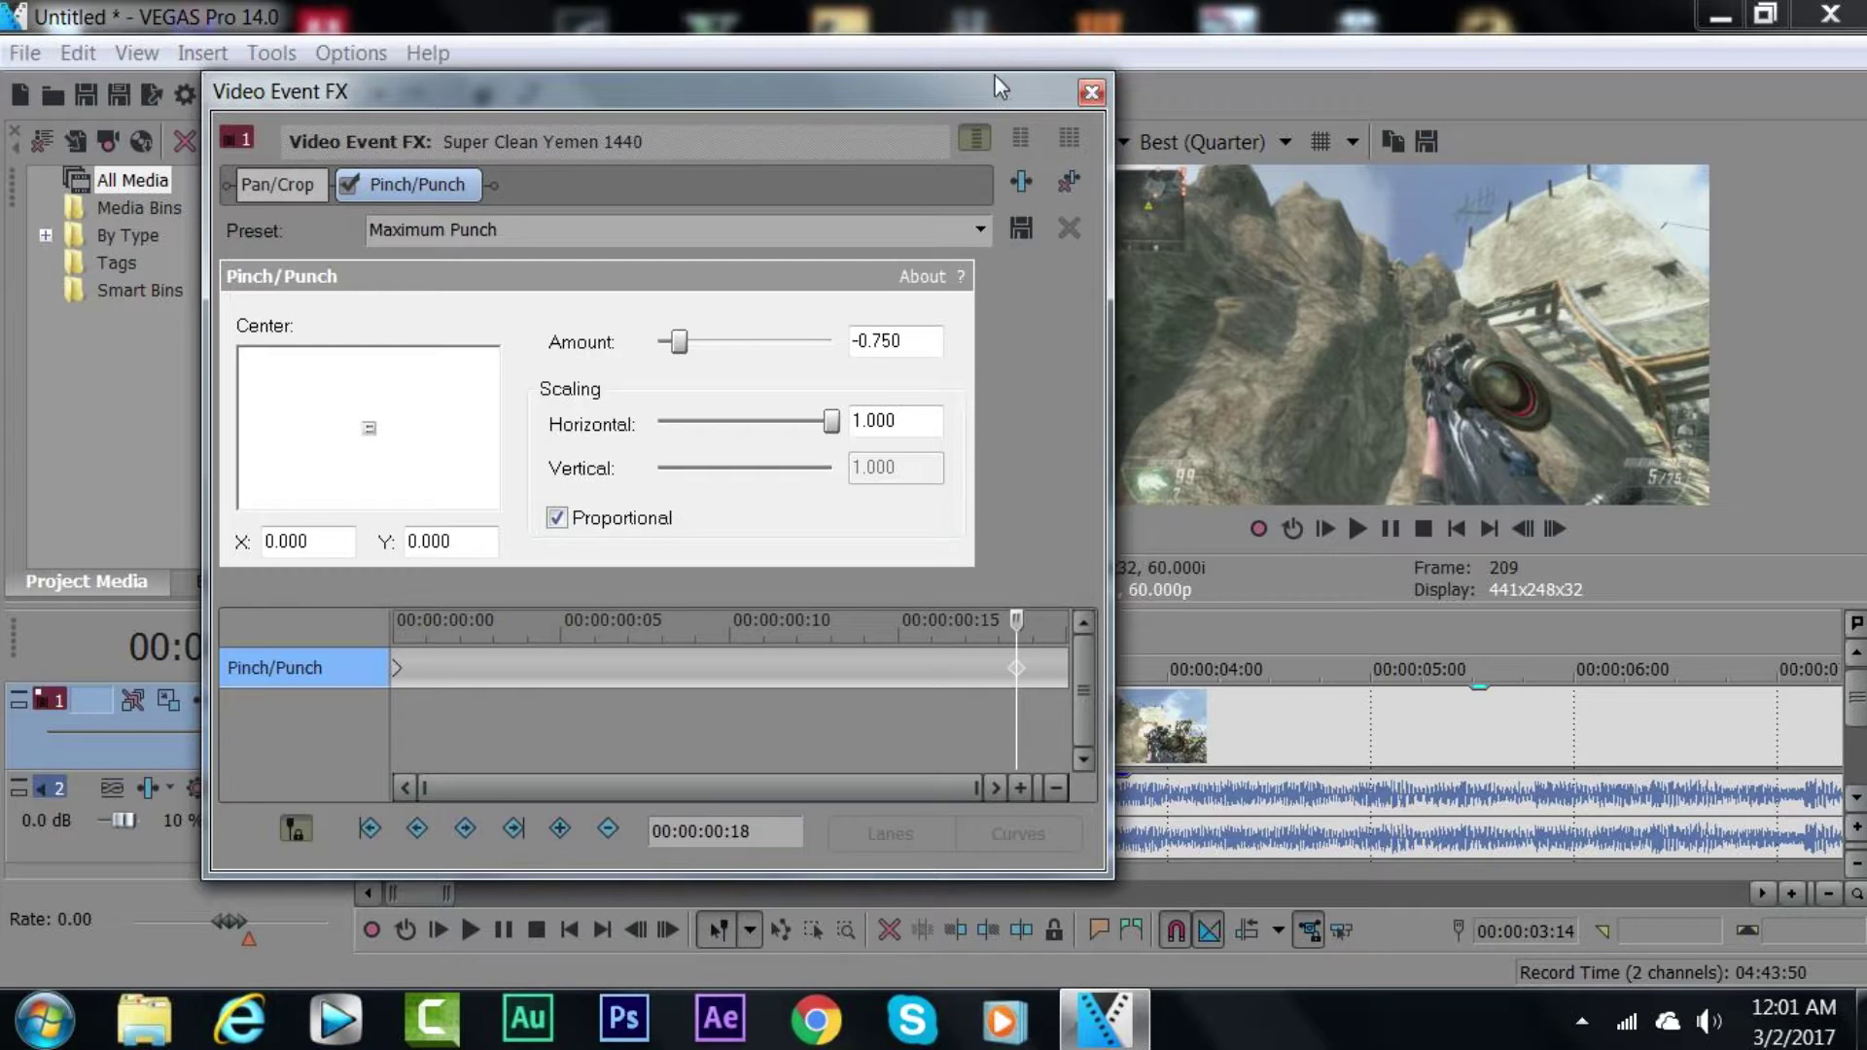
# Step: Add an Amount 0 keyframe at 00:00:00:12 and close the effect window
pyautogui.moveTo(959, 90); pyautogui.dragTo(849, 79)
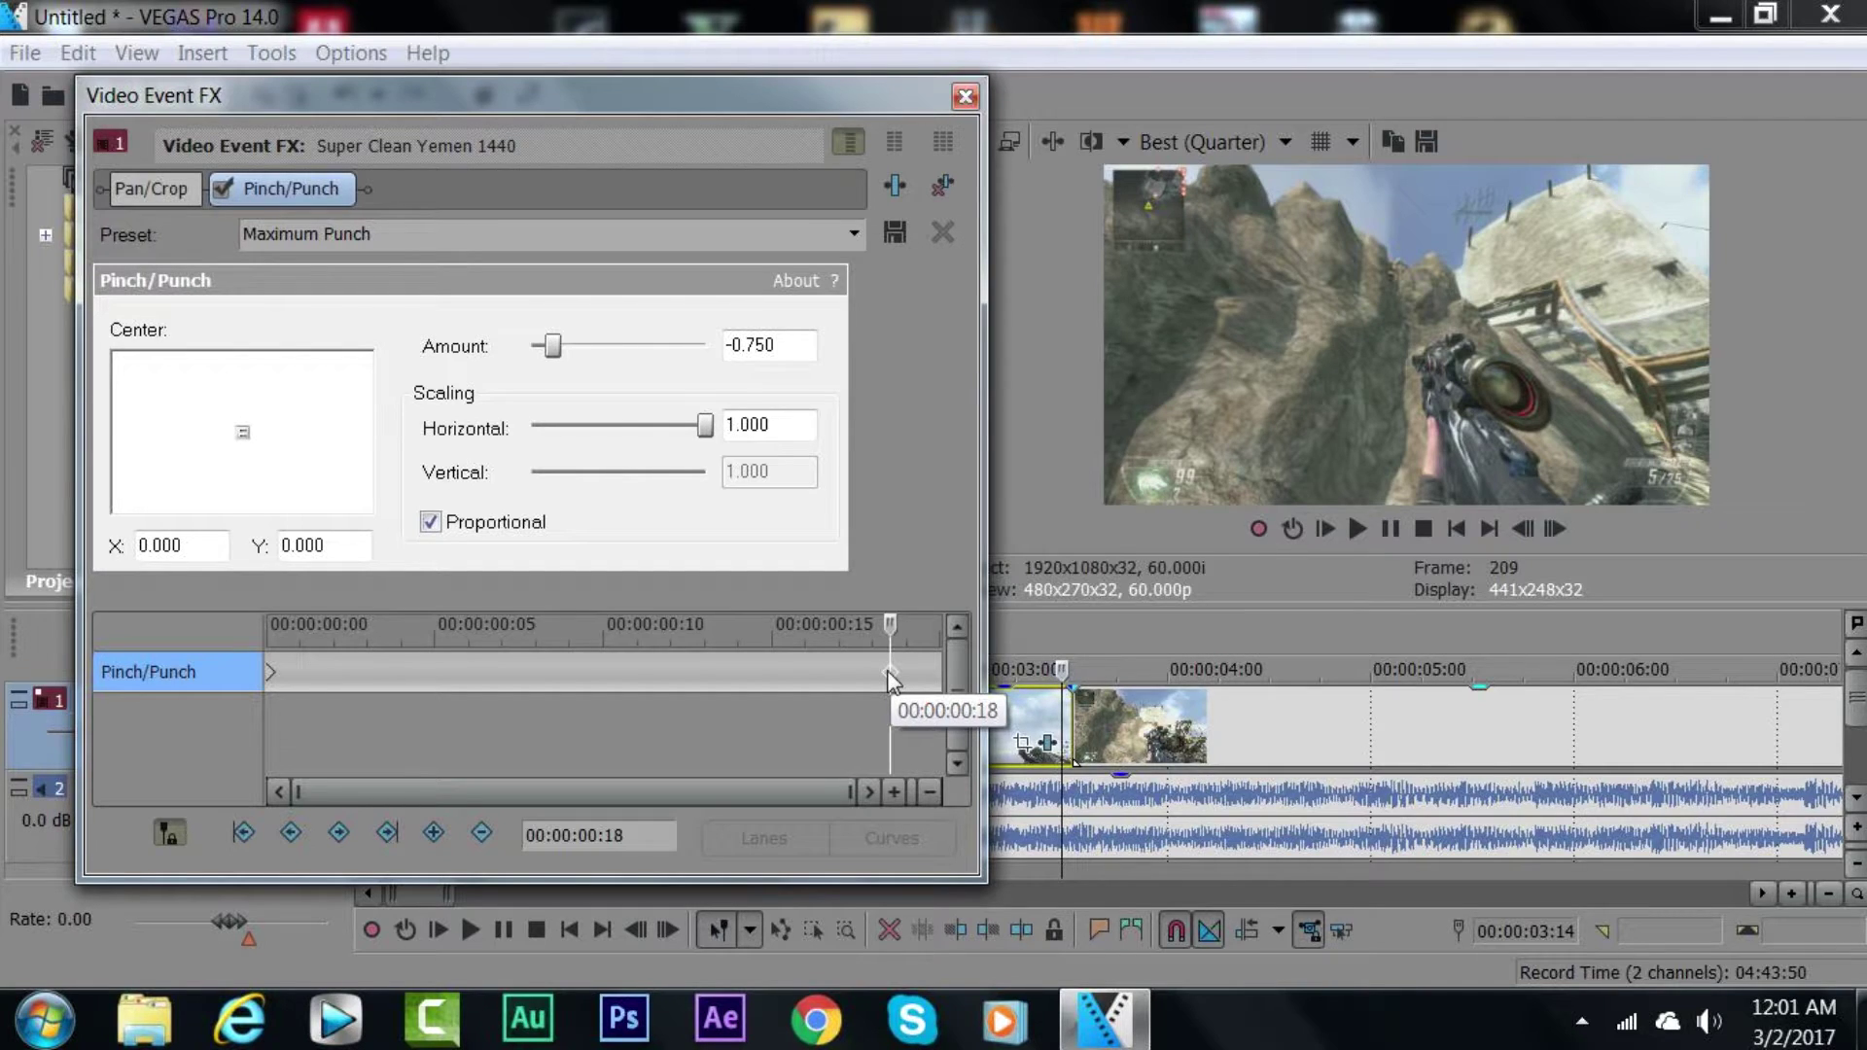
pyautogui.press('Left')
pyautogui.press('Left')
pyautogui.press('Left')
pyautogui.press('Left')
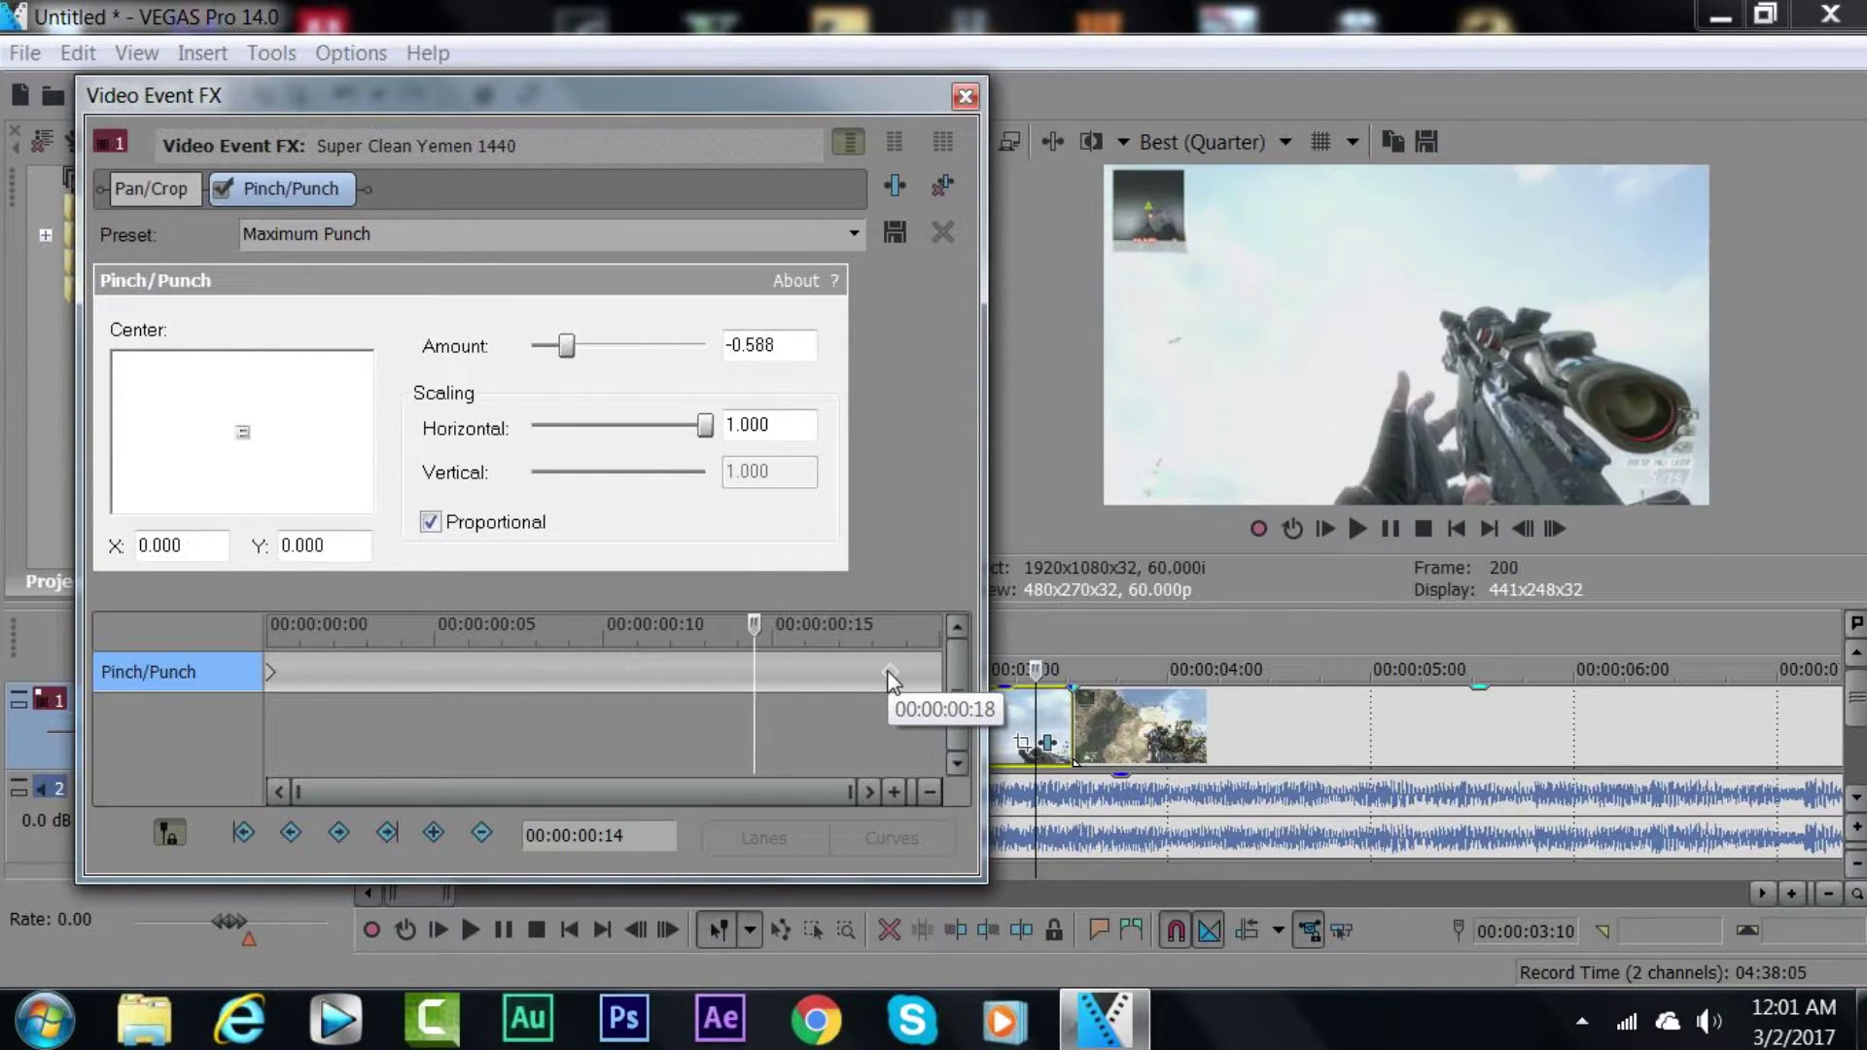
pyautogui.press('Left')
pyautogui.press('Left')
pyautogui.press('Left')
pyautogui.press('Left')
pyautogui.click(573, 345)
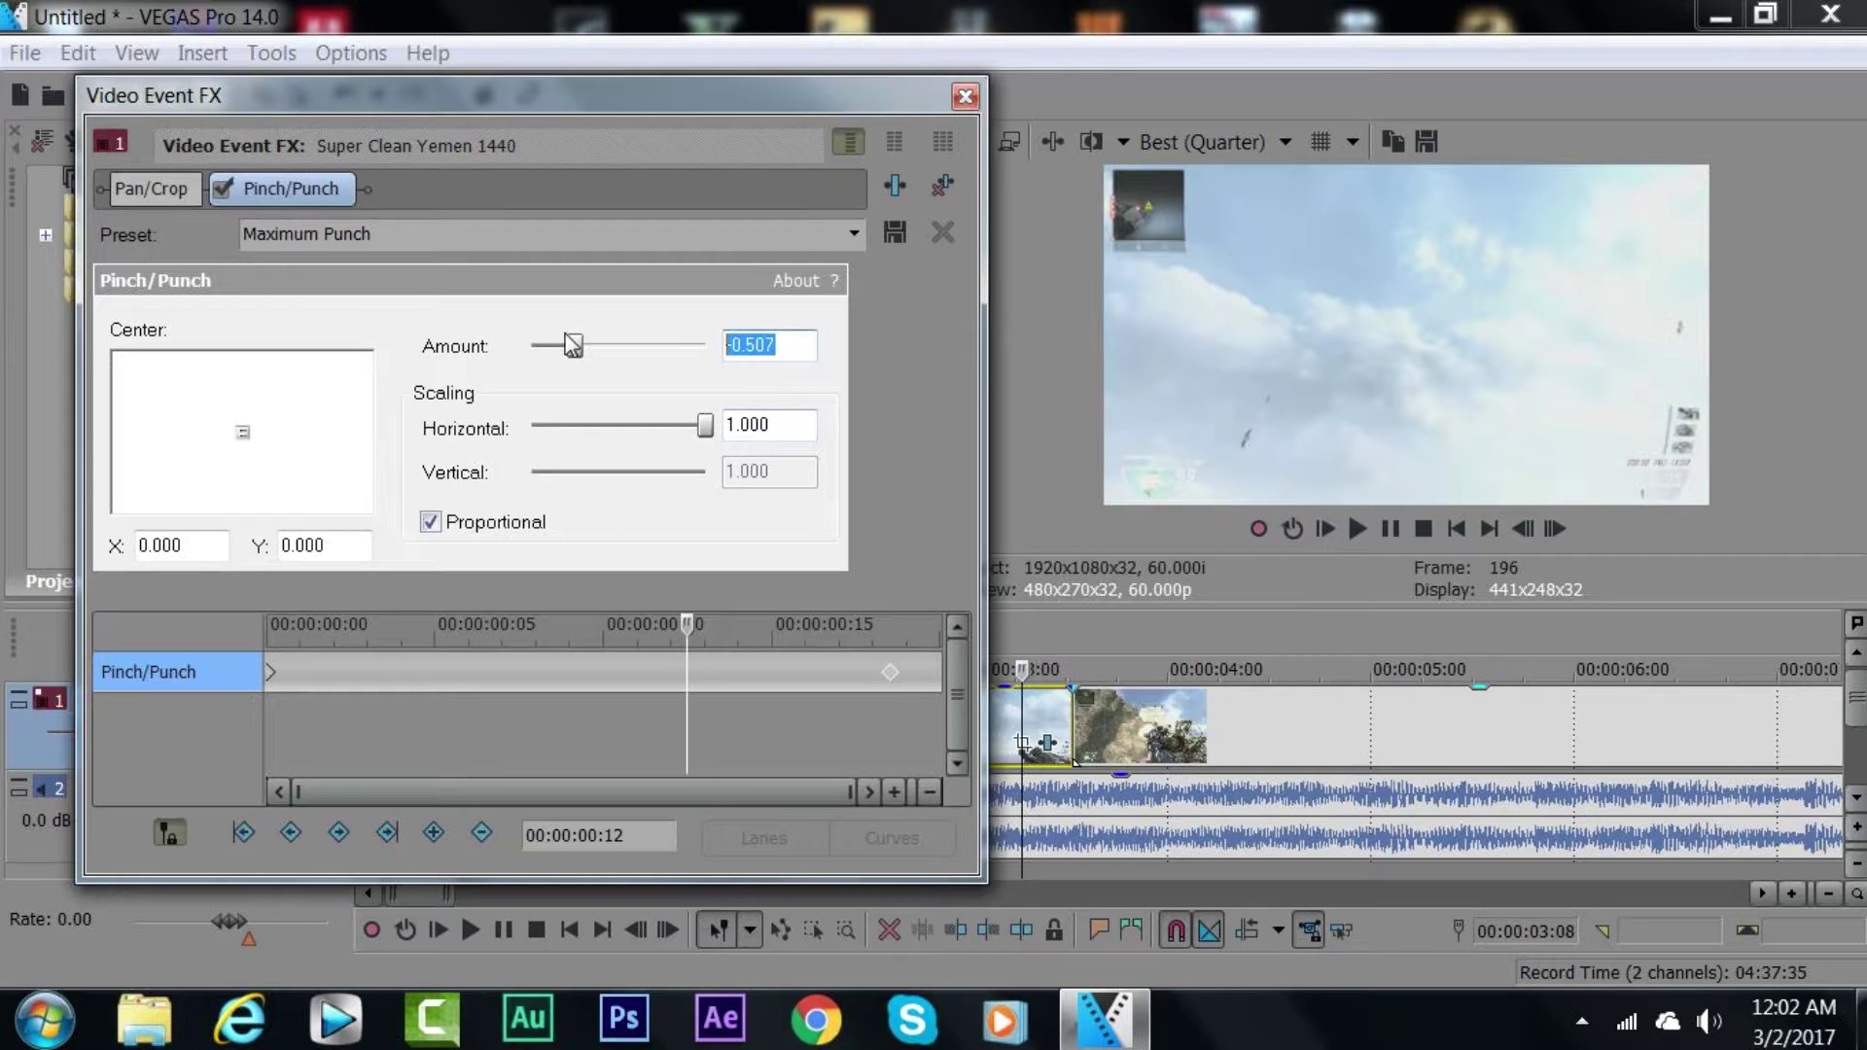
pyautogui.write('0')
pyautogui.press('Return')
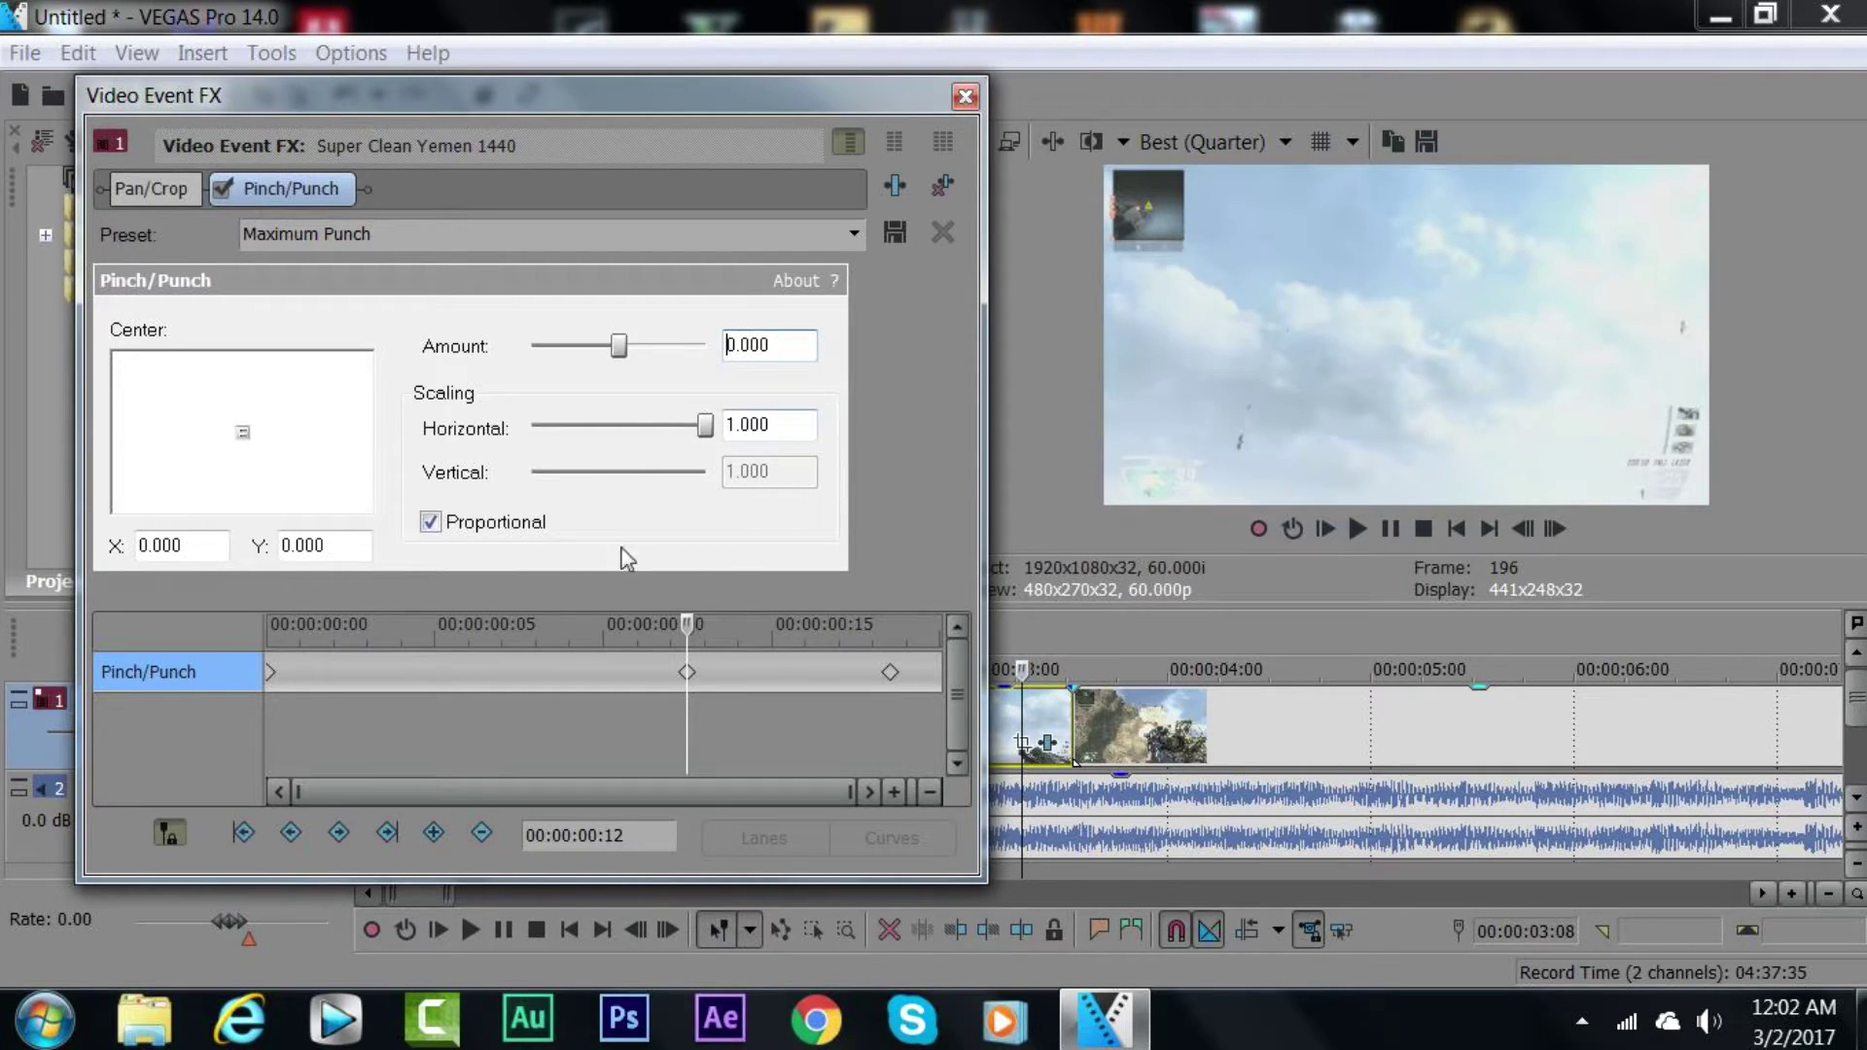
pyautogui.click(965, 96)
pyautogui.click(880, 742)
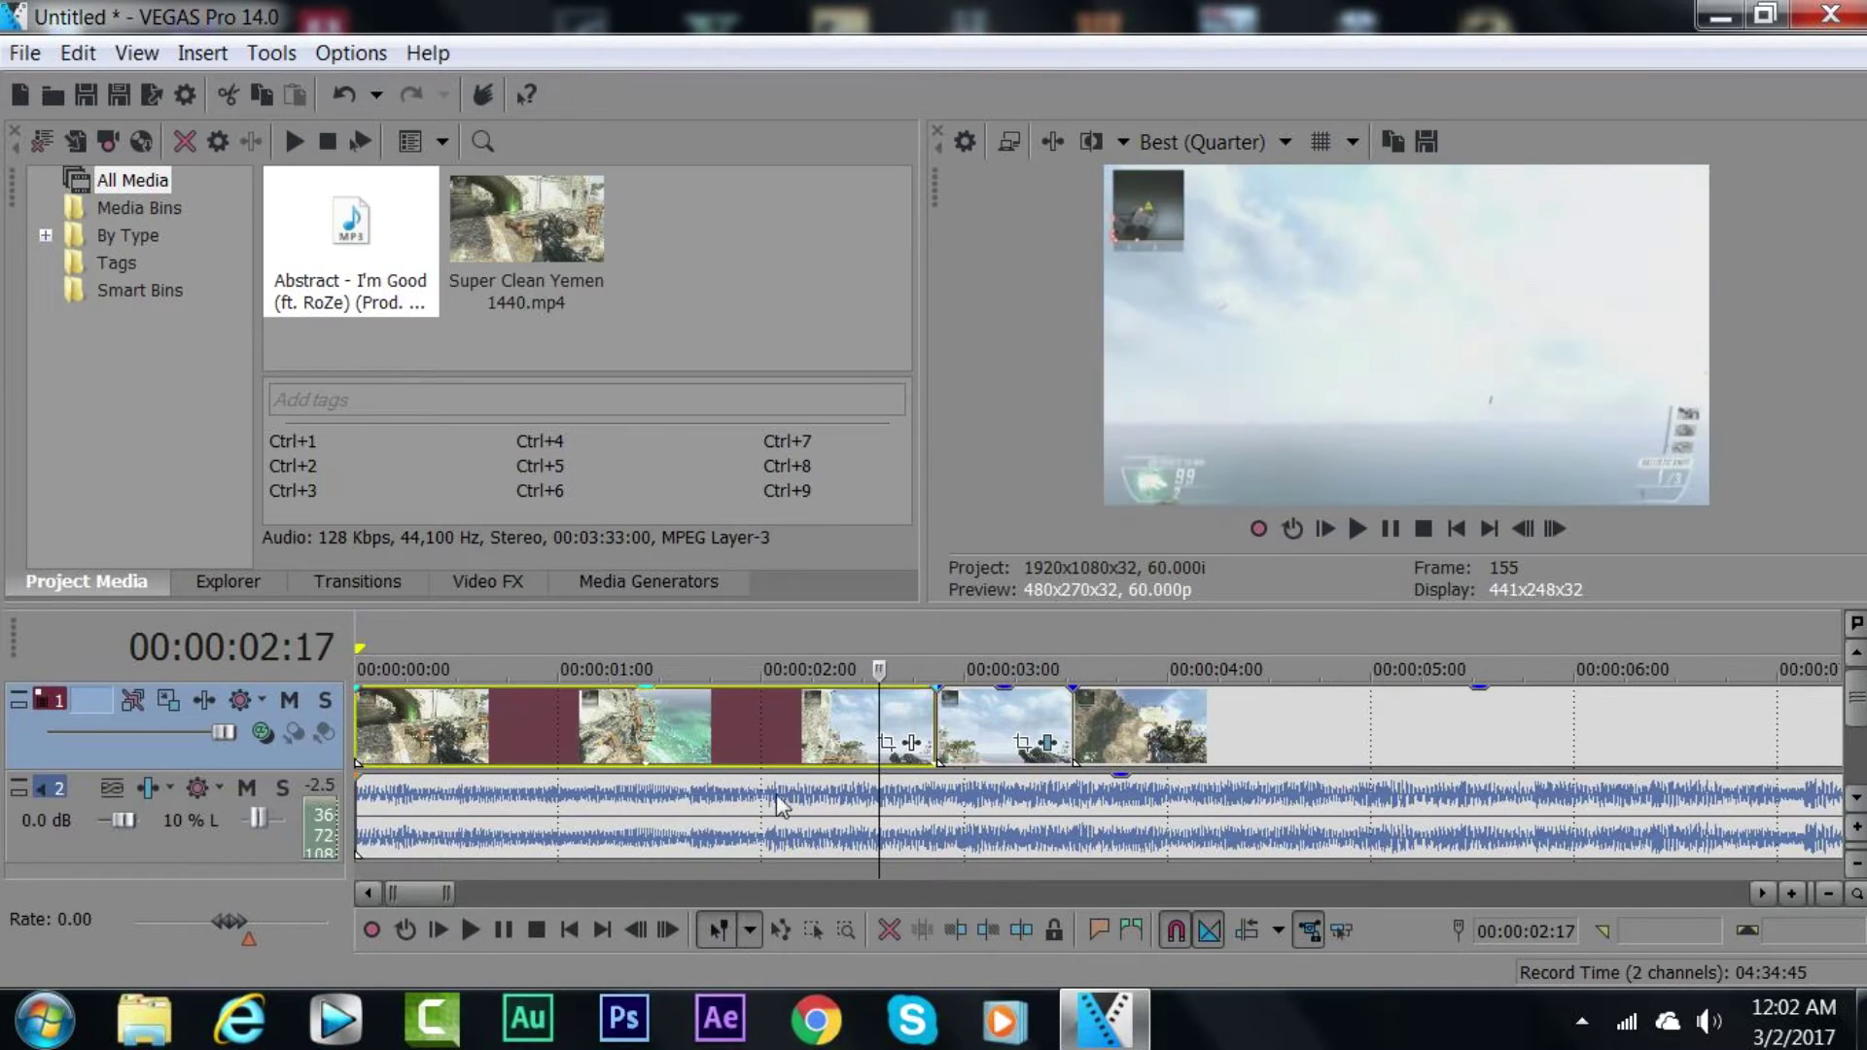
pyautogui.click(1397, 529)
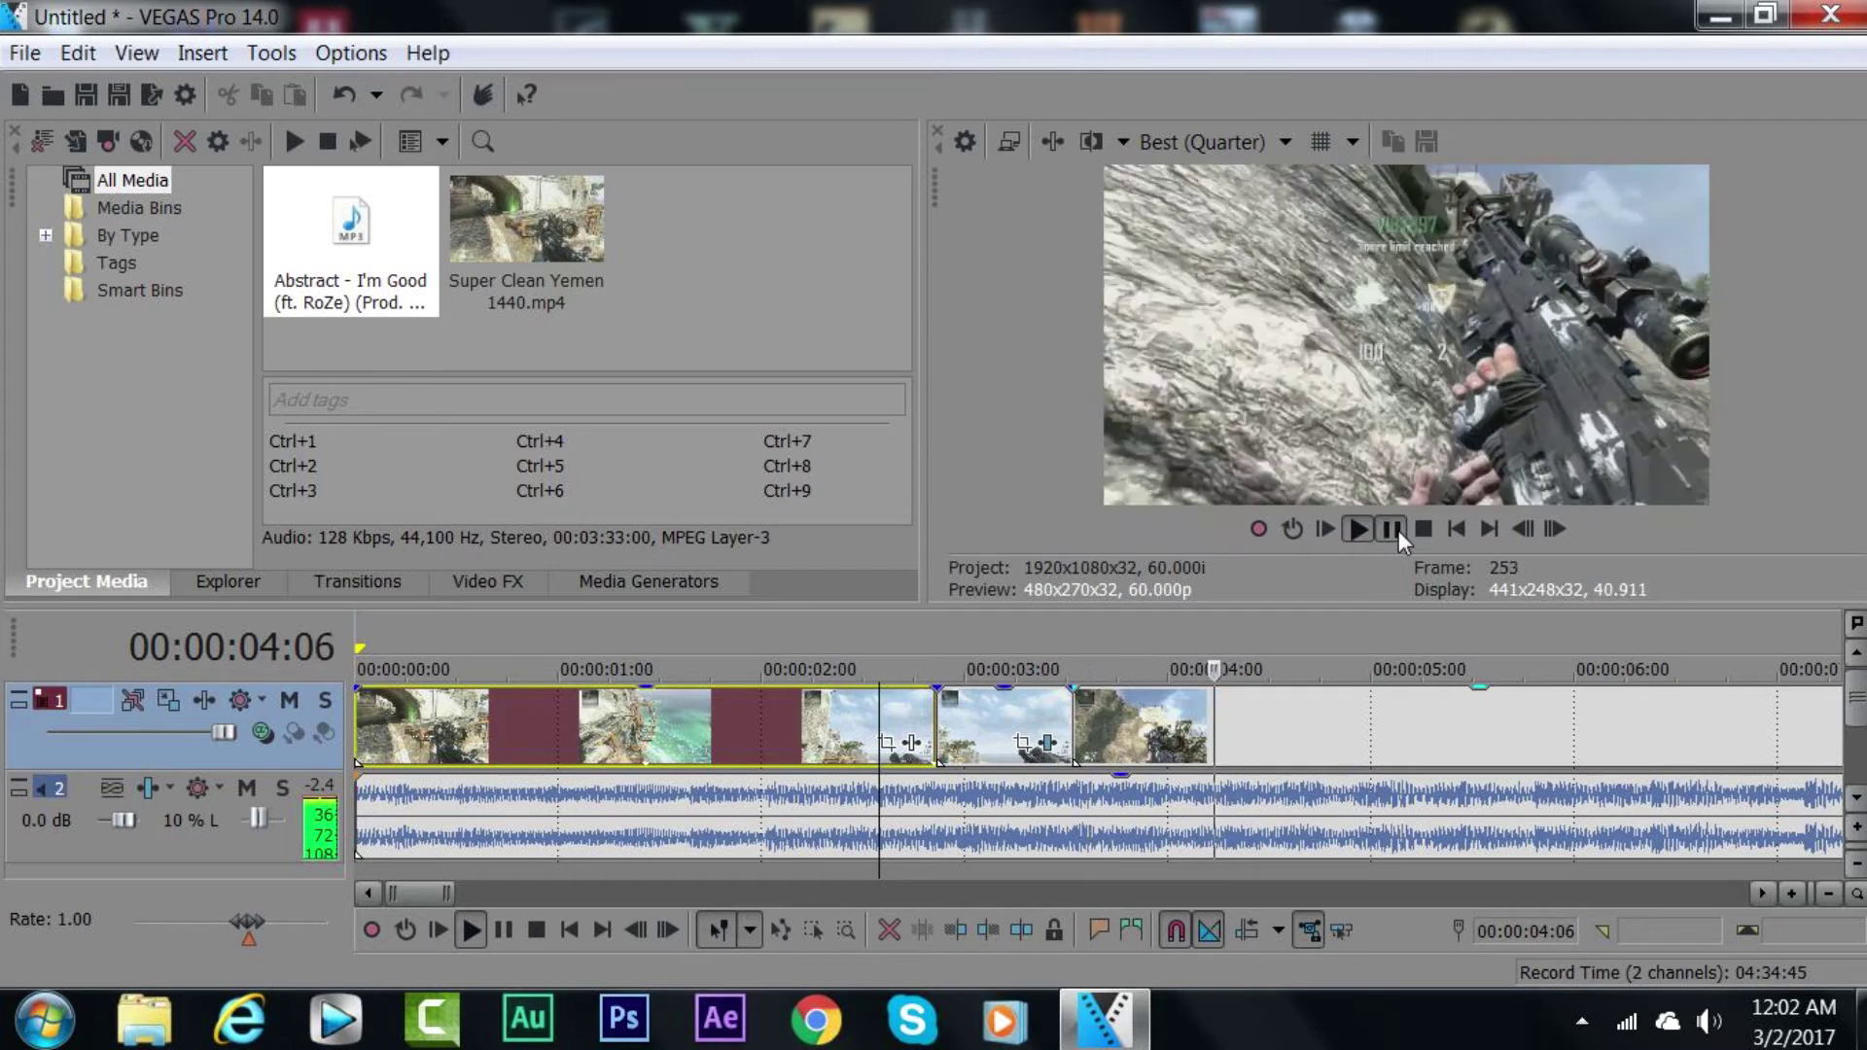
pyautogui.press('space')
pyautogui.click(977, 724)
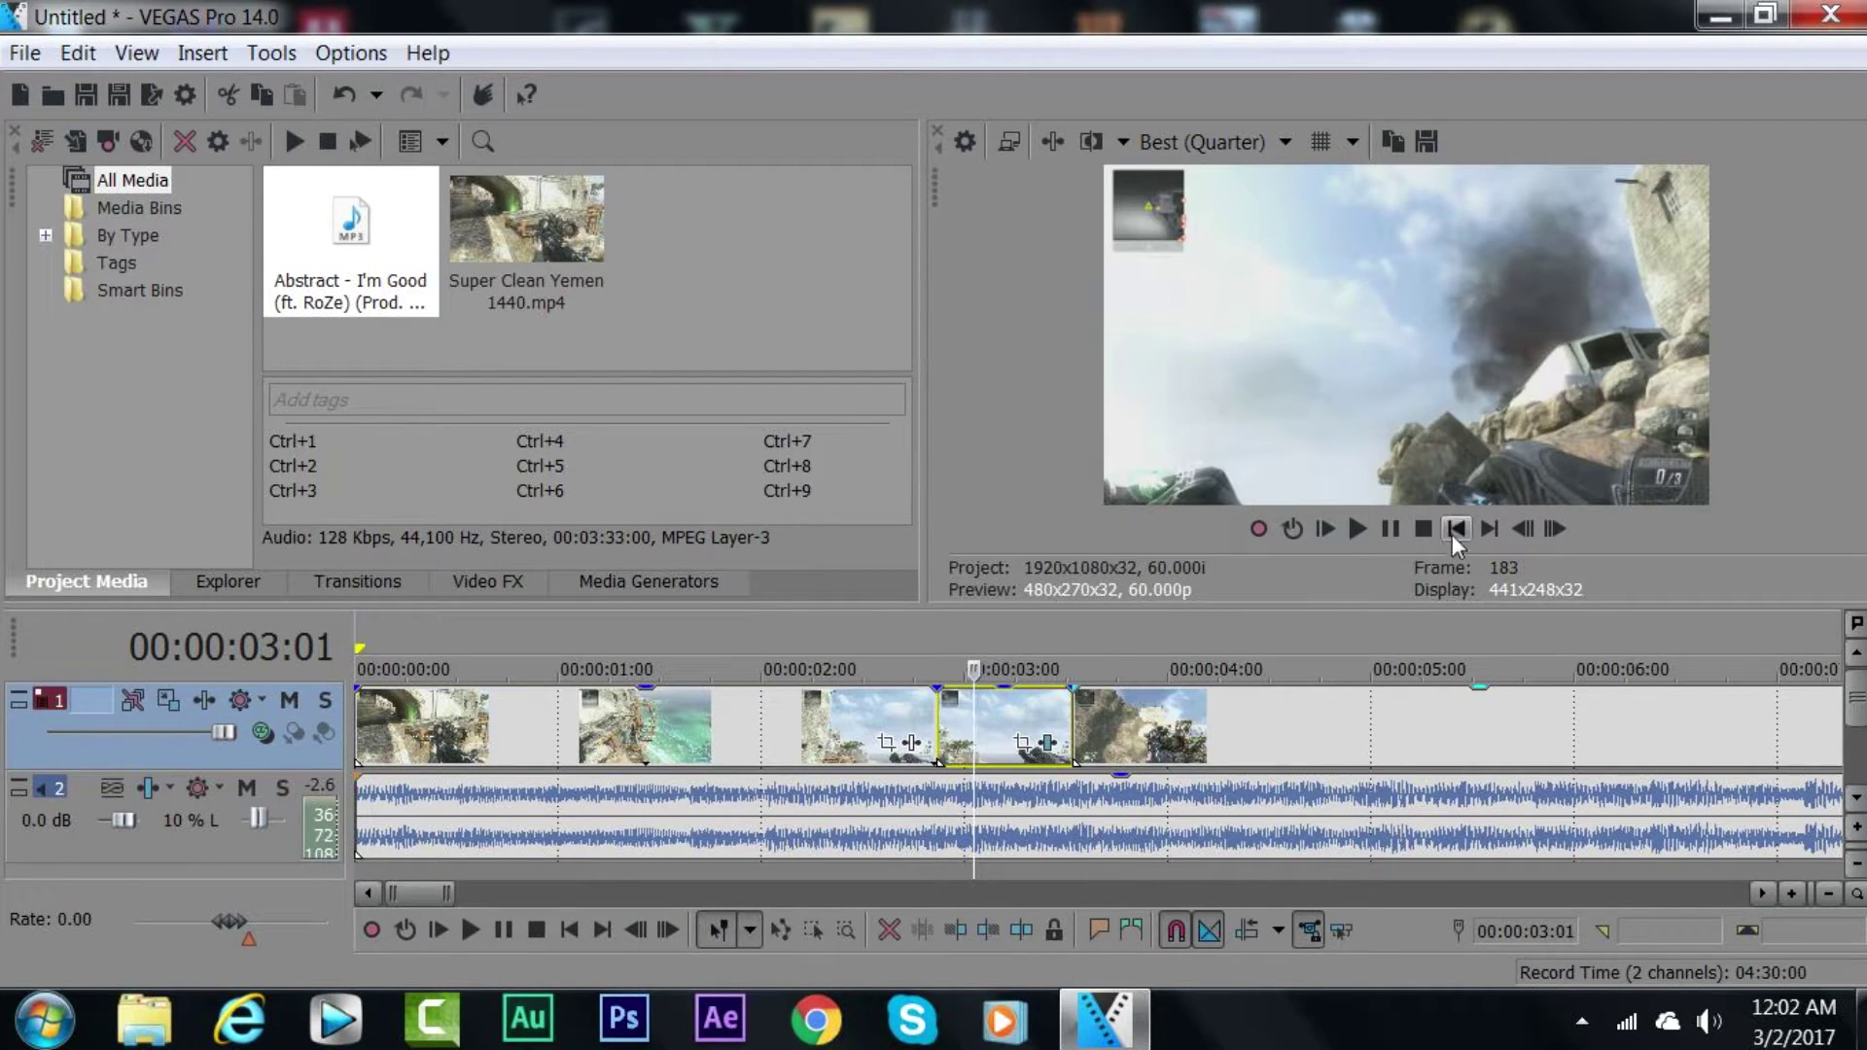
pyautogui.click(1544, 527)
pyautogui.click(1546, 529)
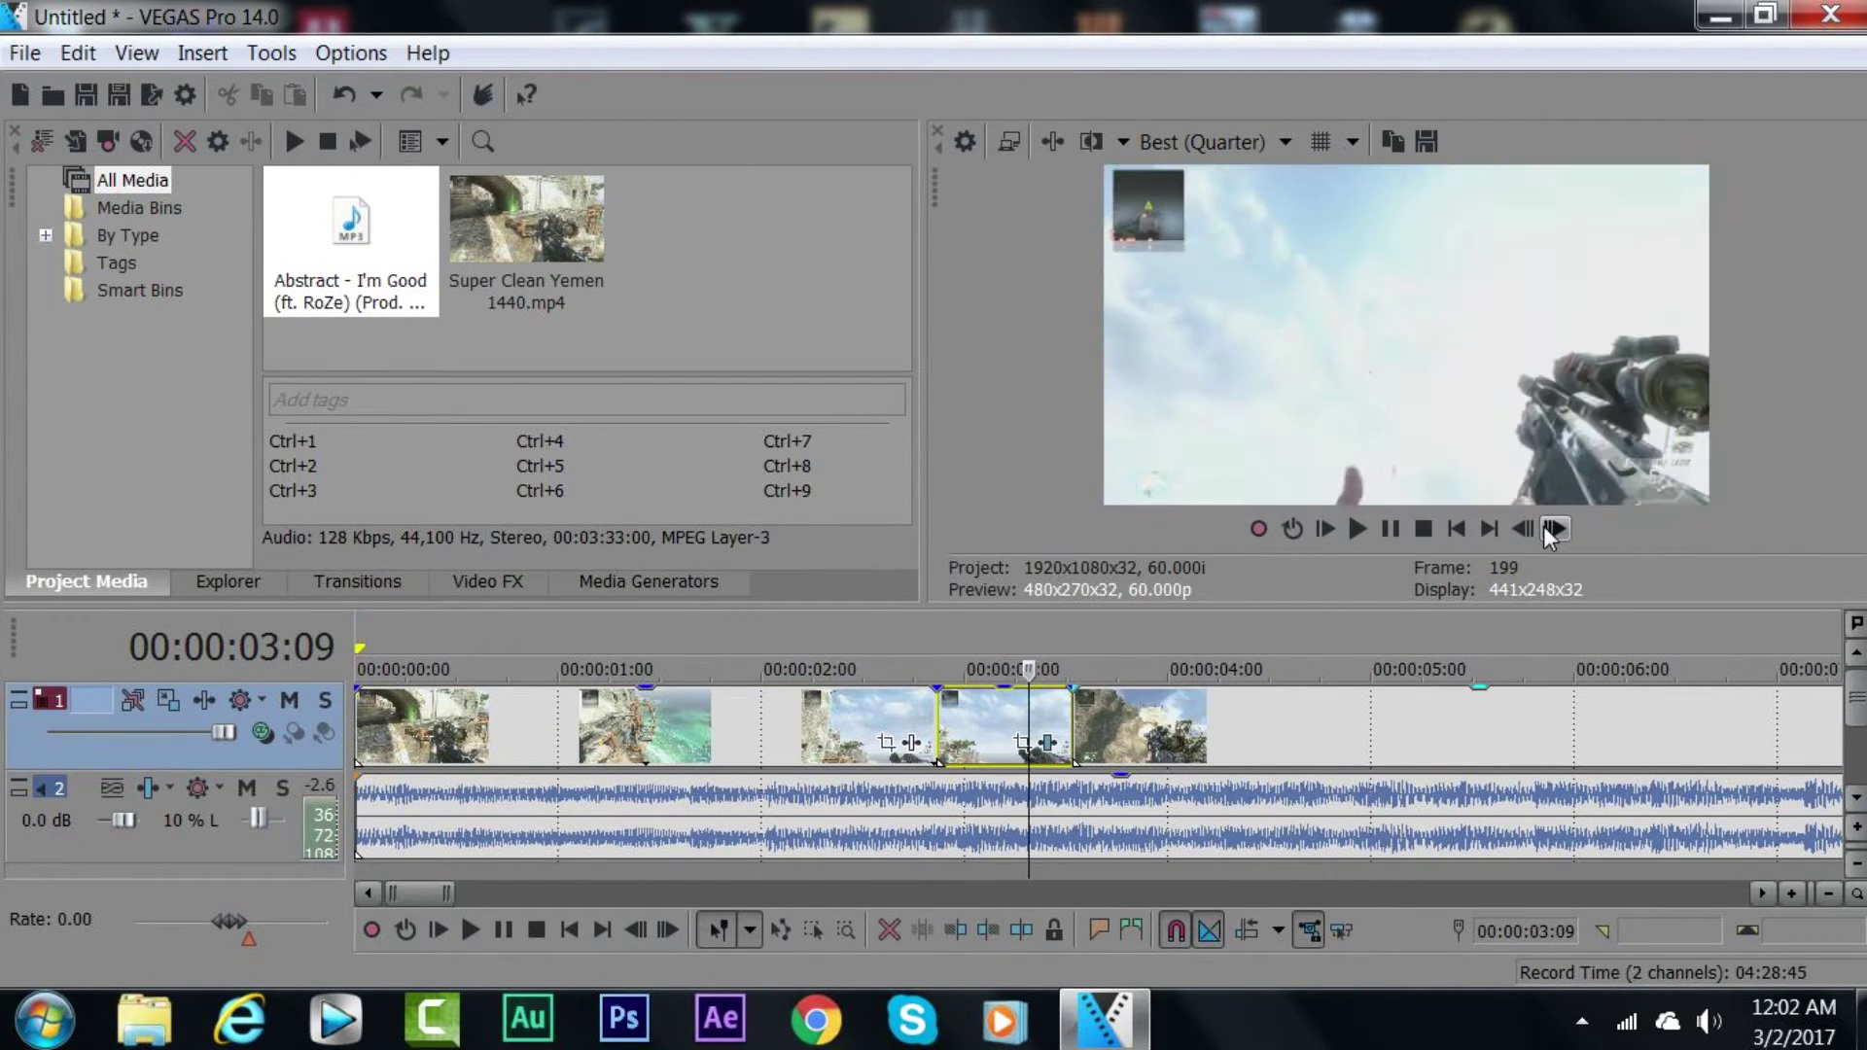
pyautogui.click(1546, 529)
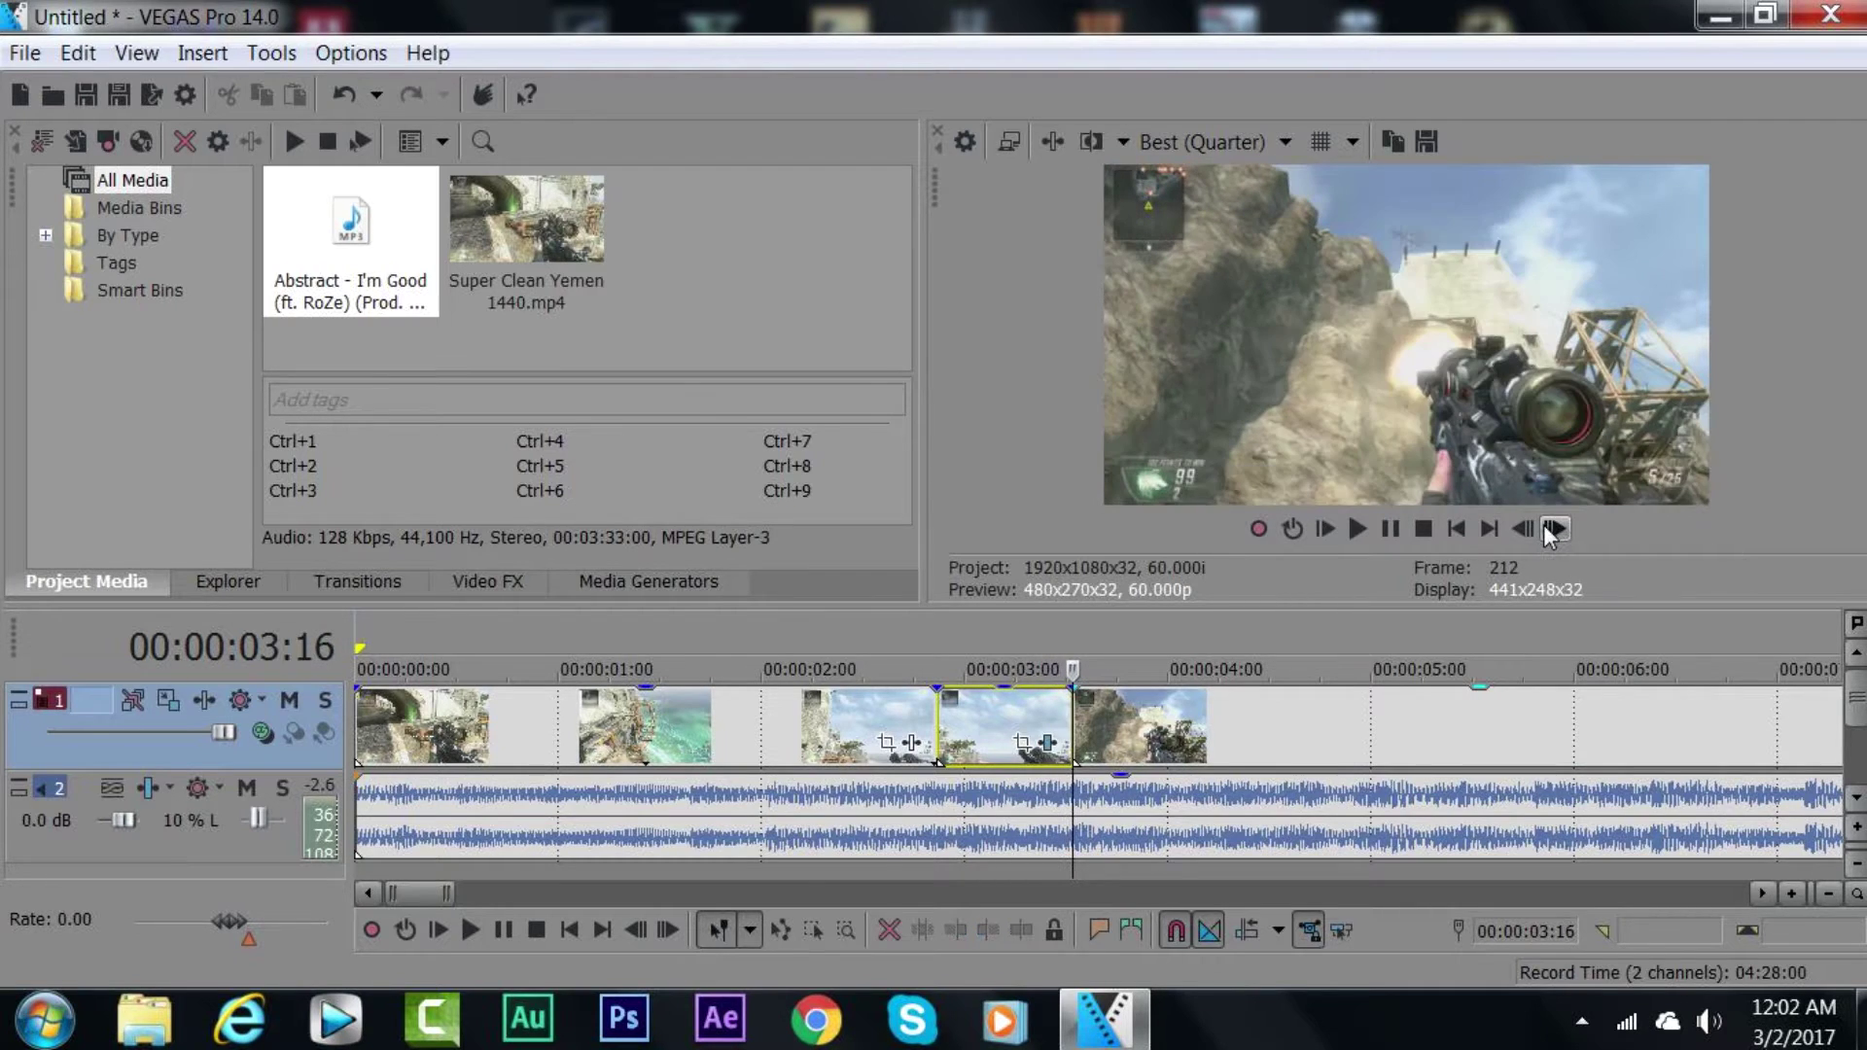
pyautogui.click(1514, 529)
pyautogui.click(1513, 529)
pyautogui.click(1513, 529)
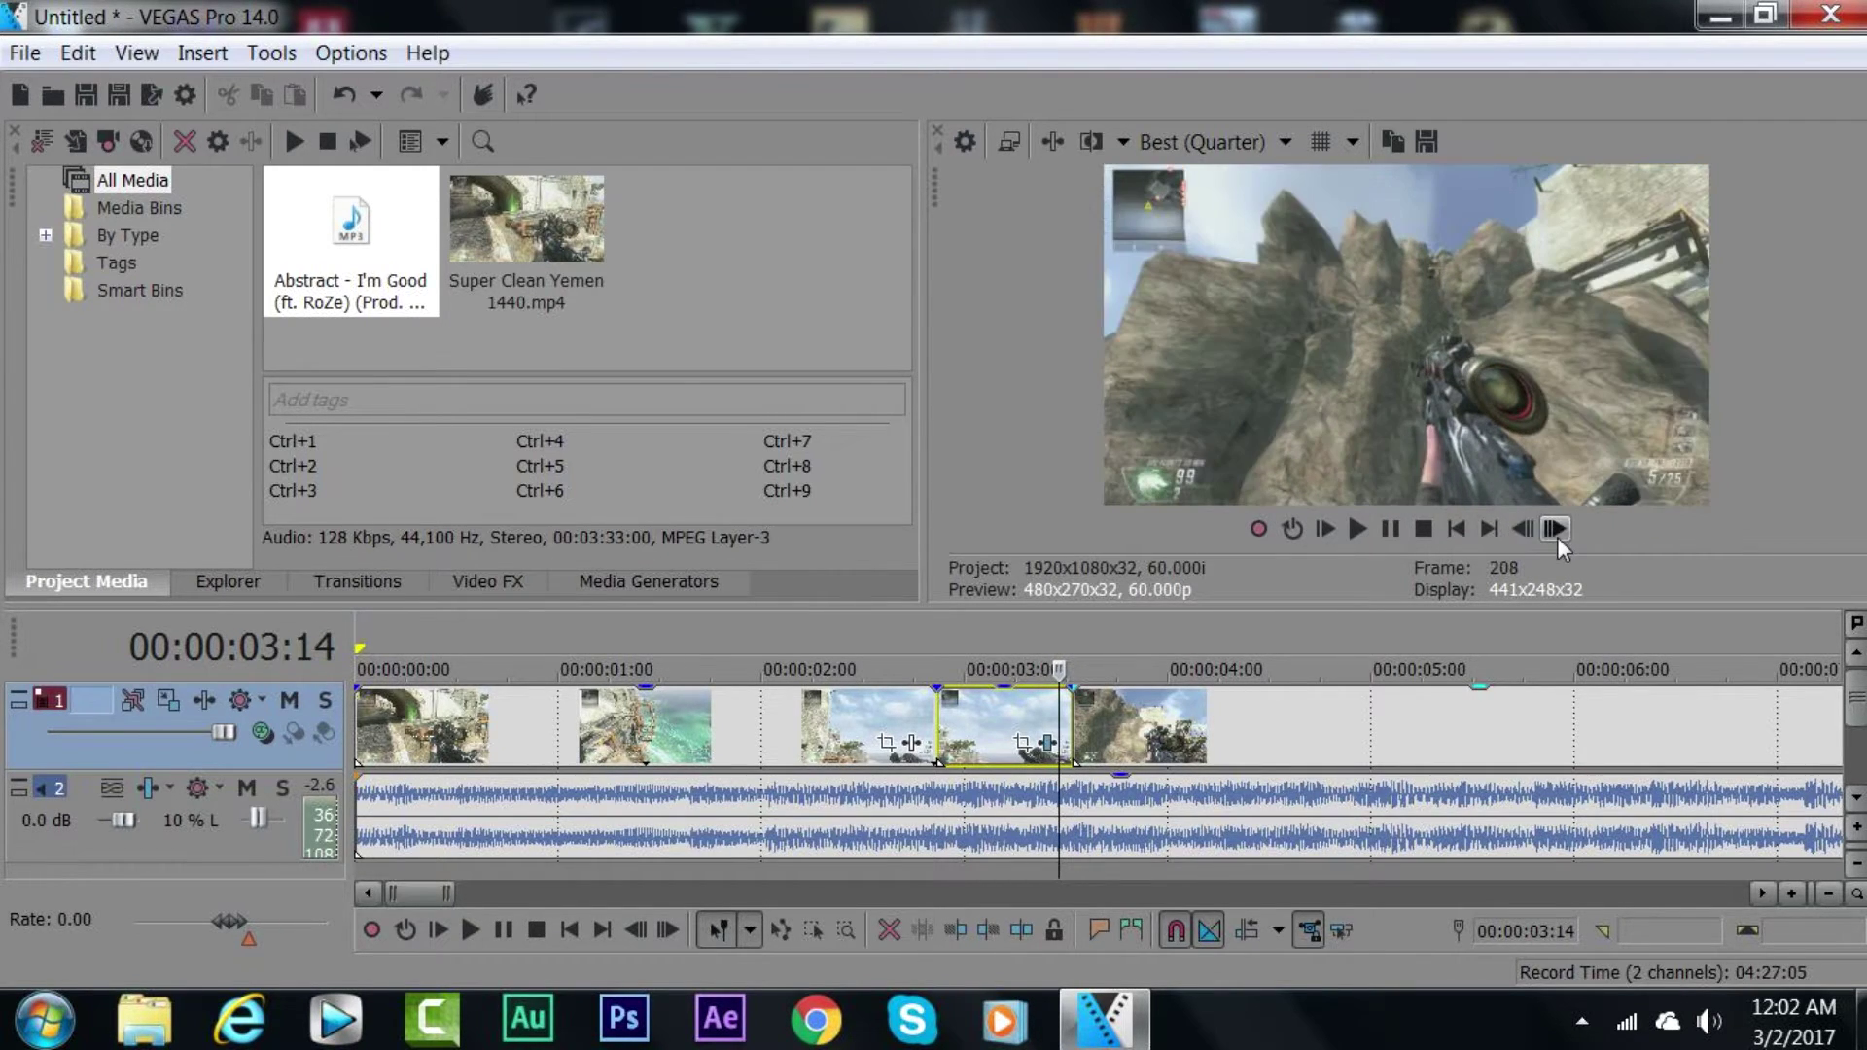
pyautogui.click(1555, 529)
pyautogui.click(1555, 529)
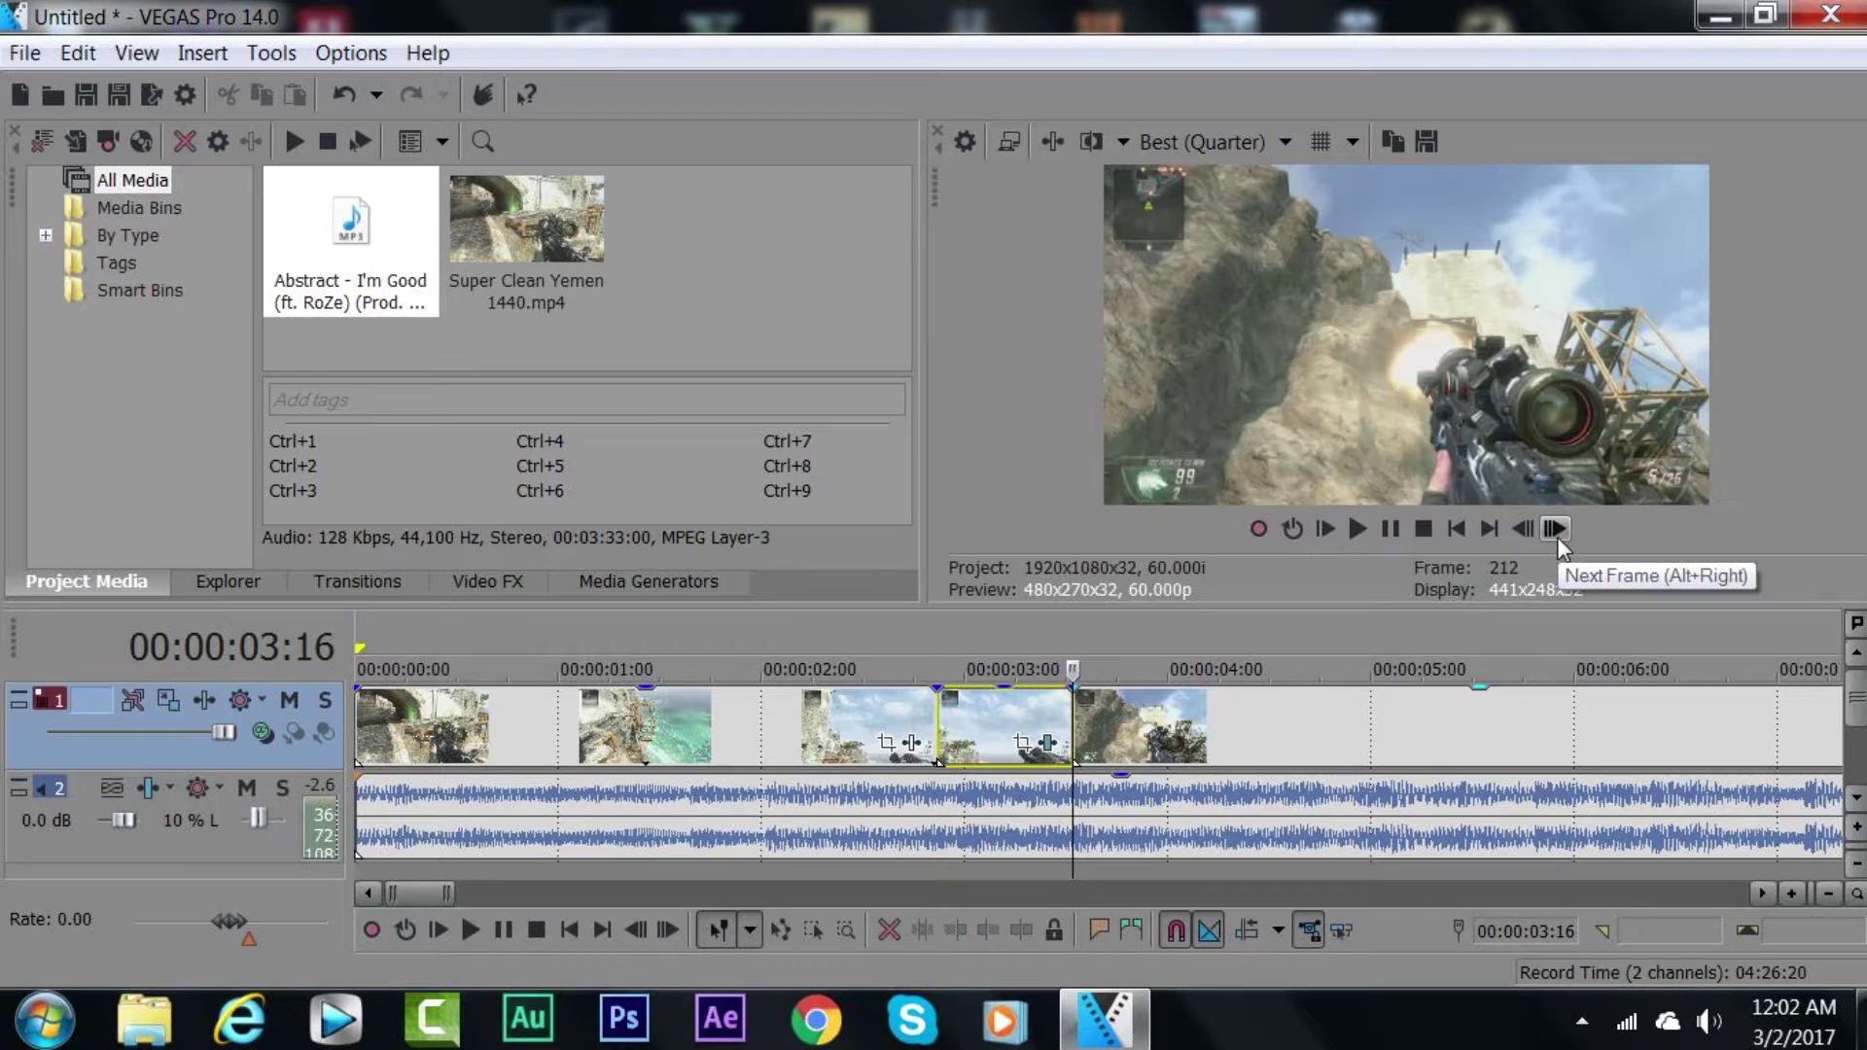
pyautogui.click(1357, 529)
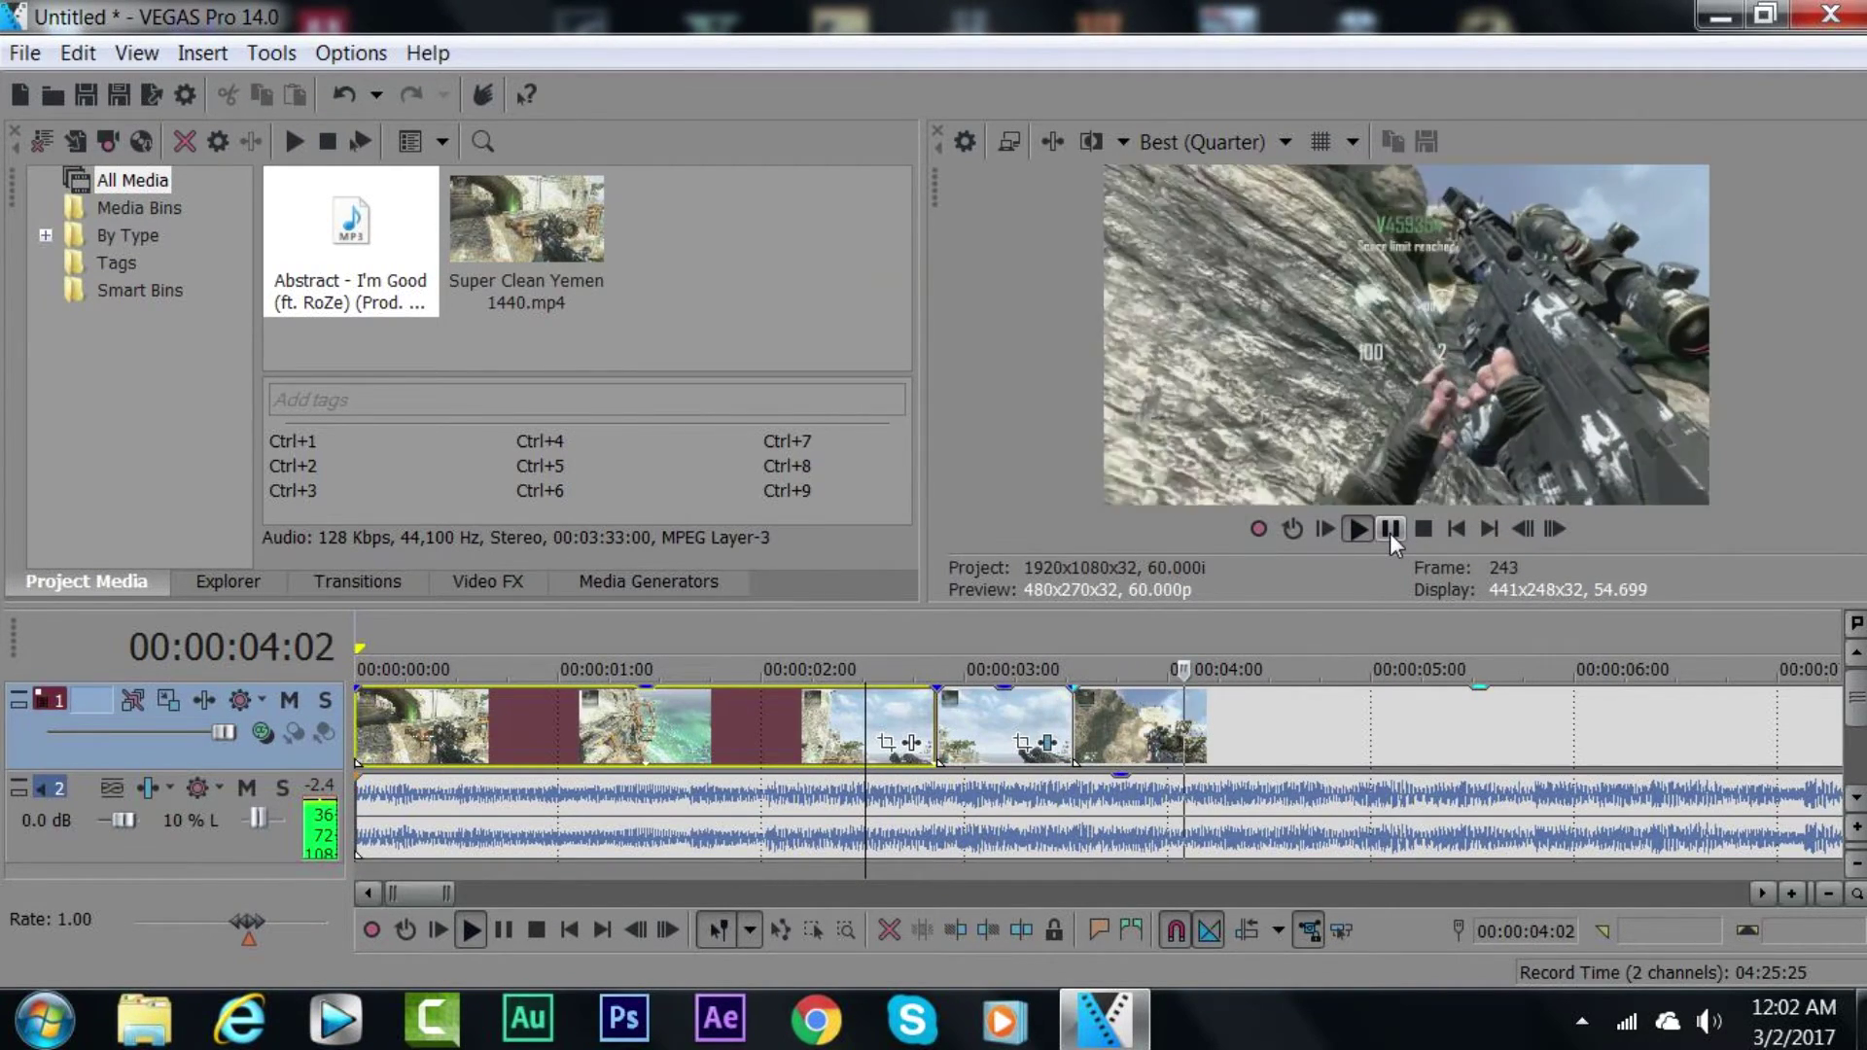
pyautogui.click(1390, 533)
# Step: Scrub the preview through the clip around the 6 to 11 second marks
pyautogui.scroll(-5, 852, 762)
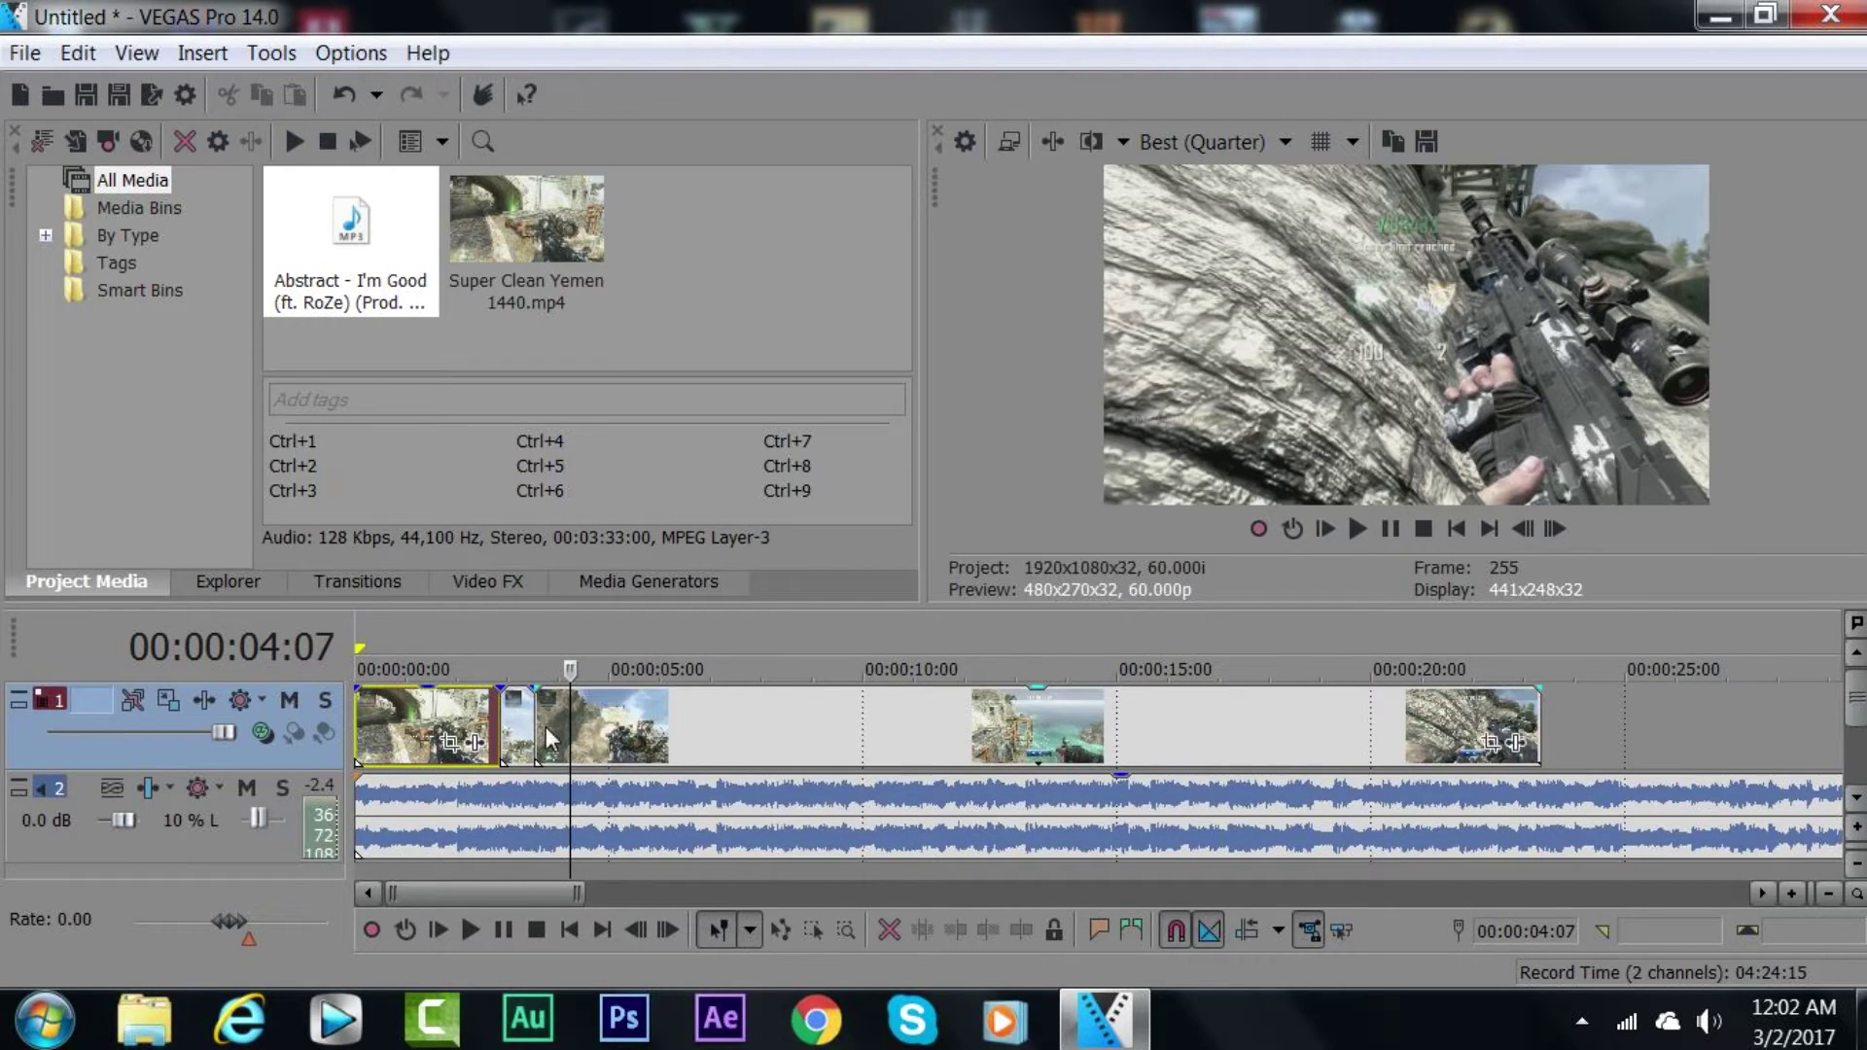
pyautogui.moveTo(520, 720); pyautogui.dragTo(479, 718)
pyautogui.scroll(-2, 480, 715)
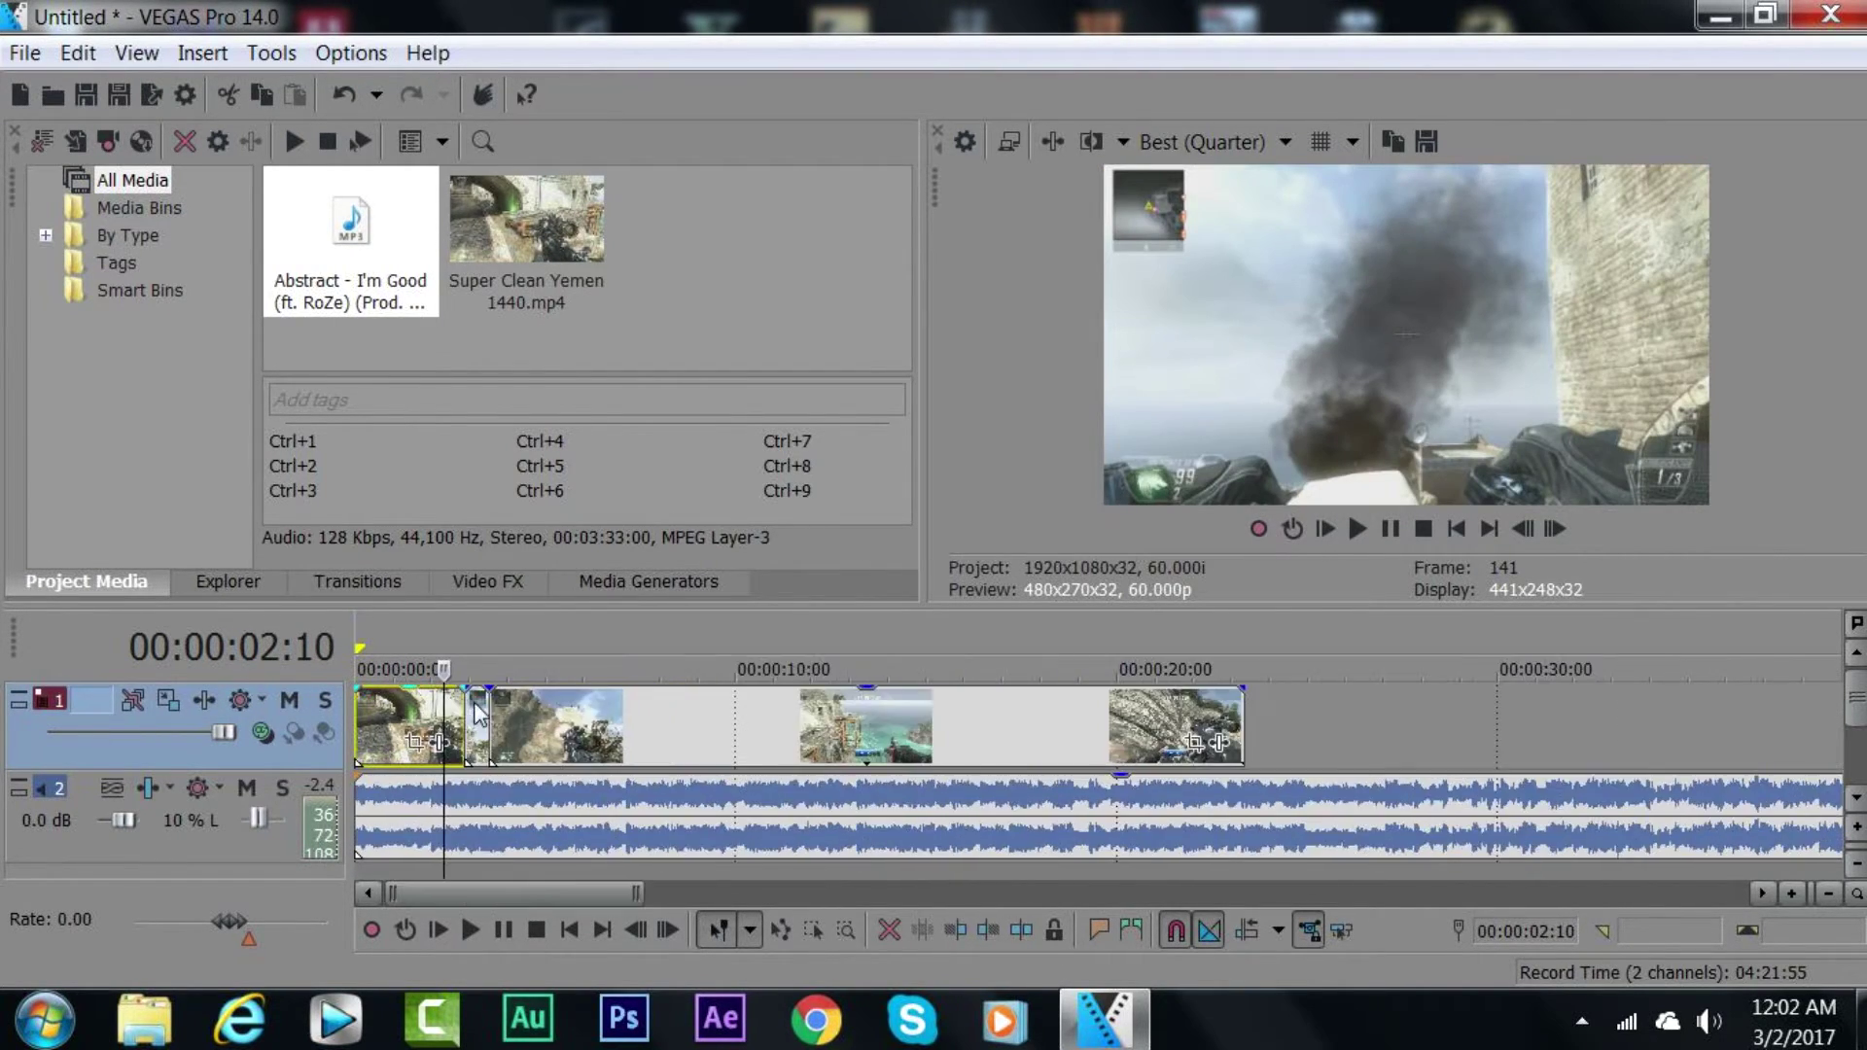
pyautogui.click(774, 723)
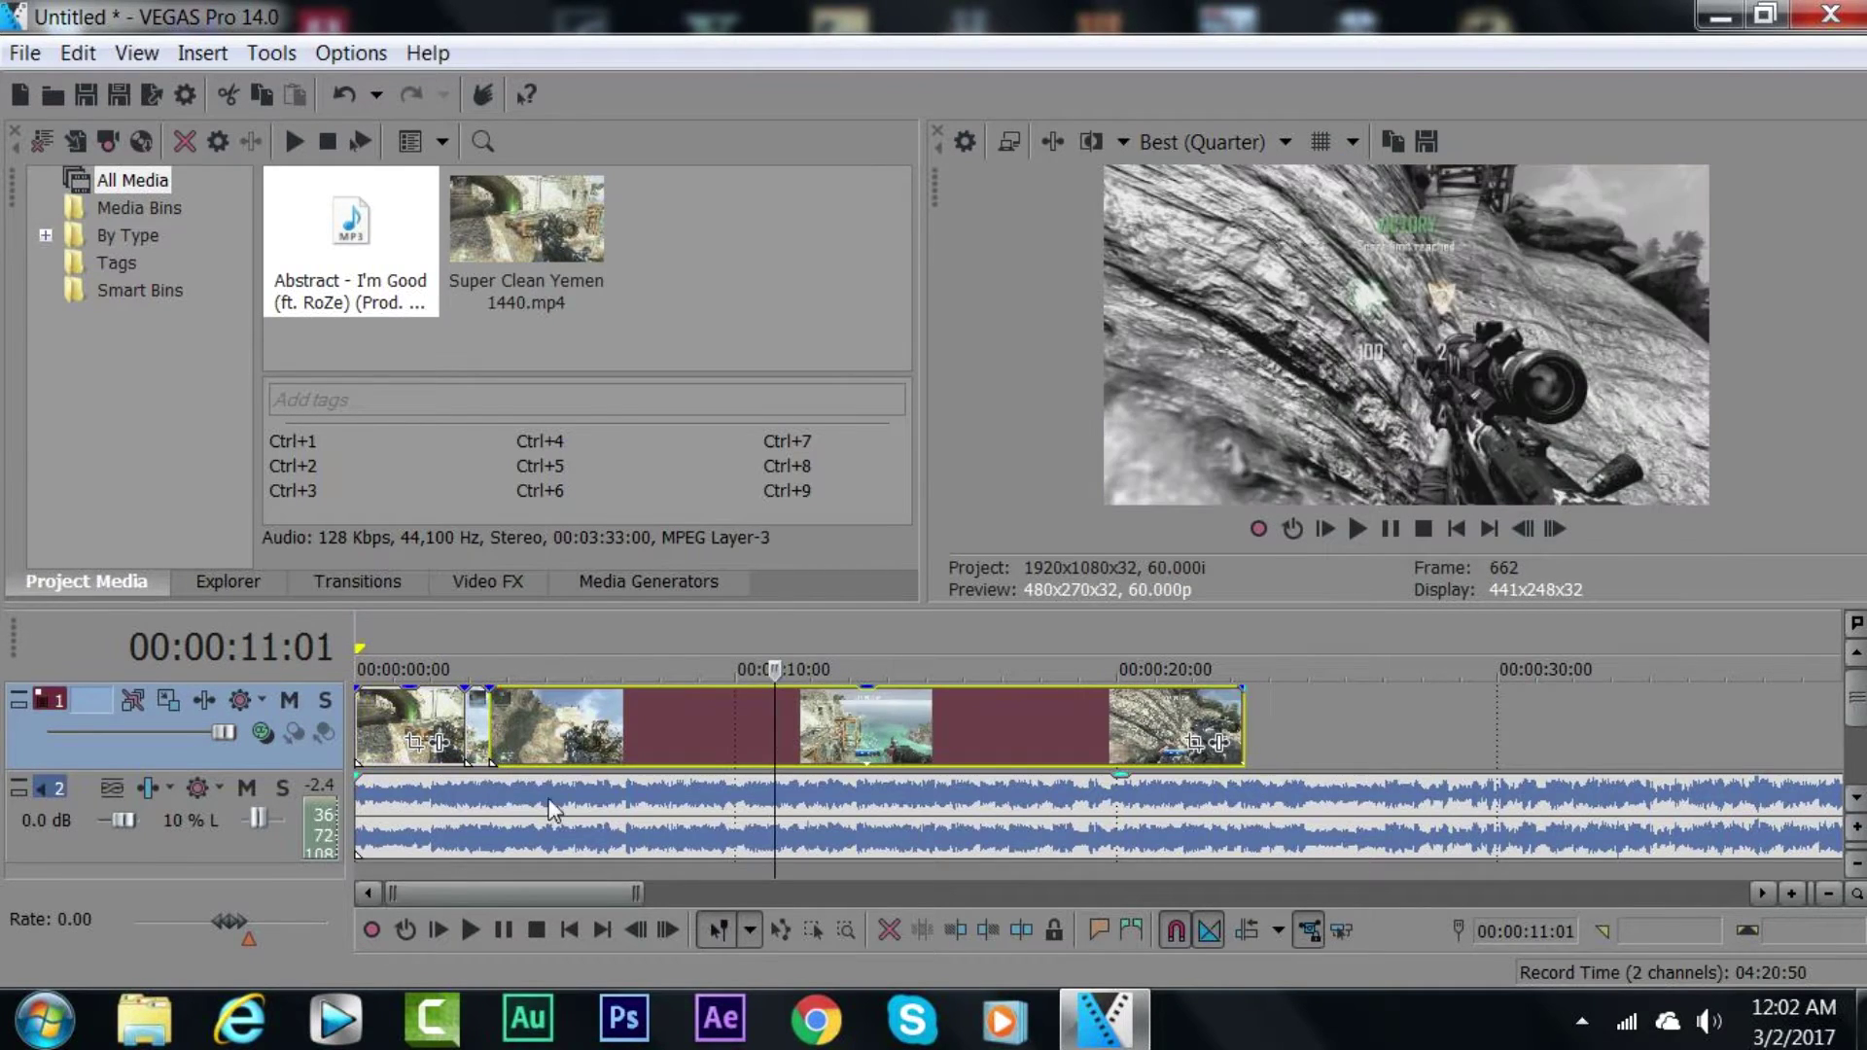
pyautogui.click(1523, 530)
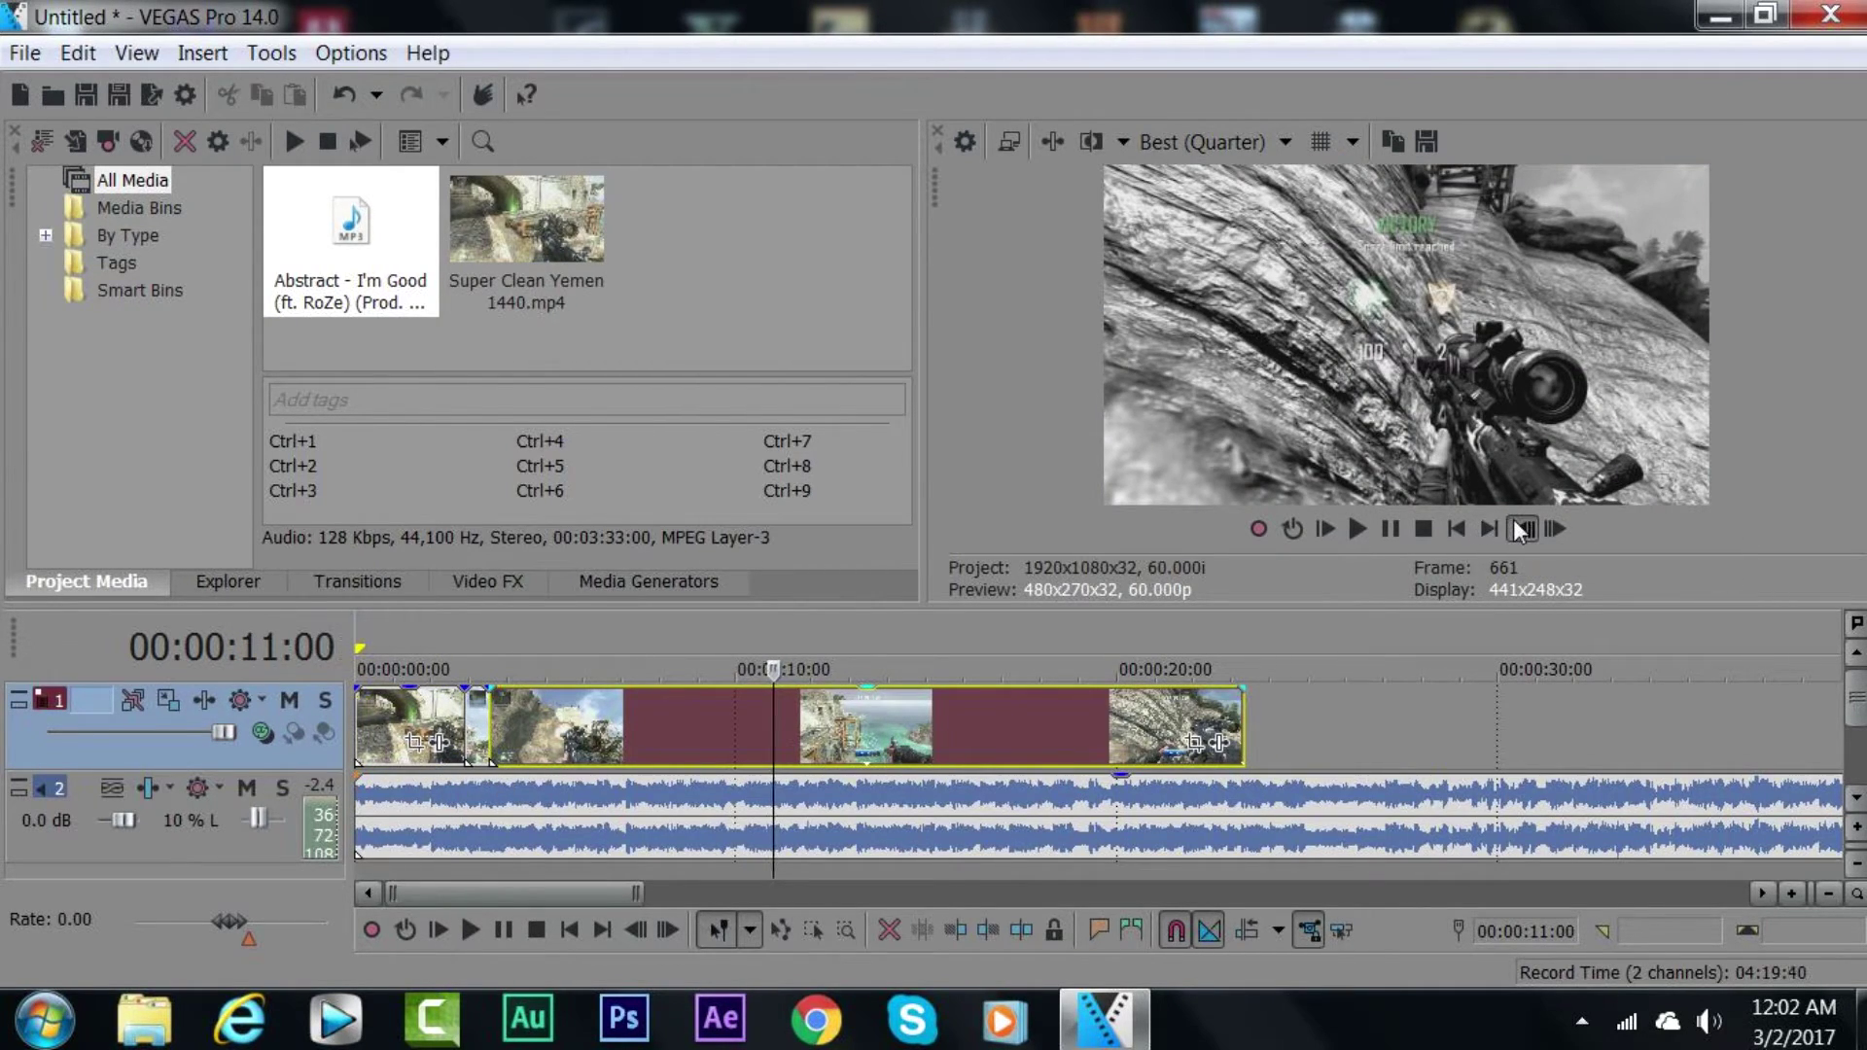
pyautogui.click(674, 727)
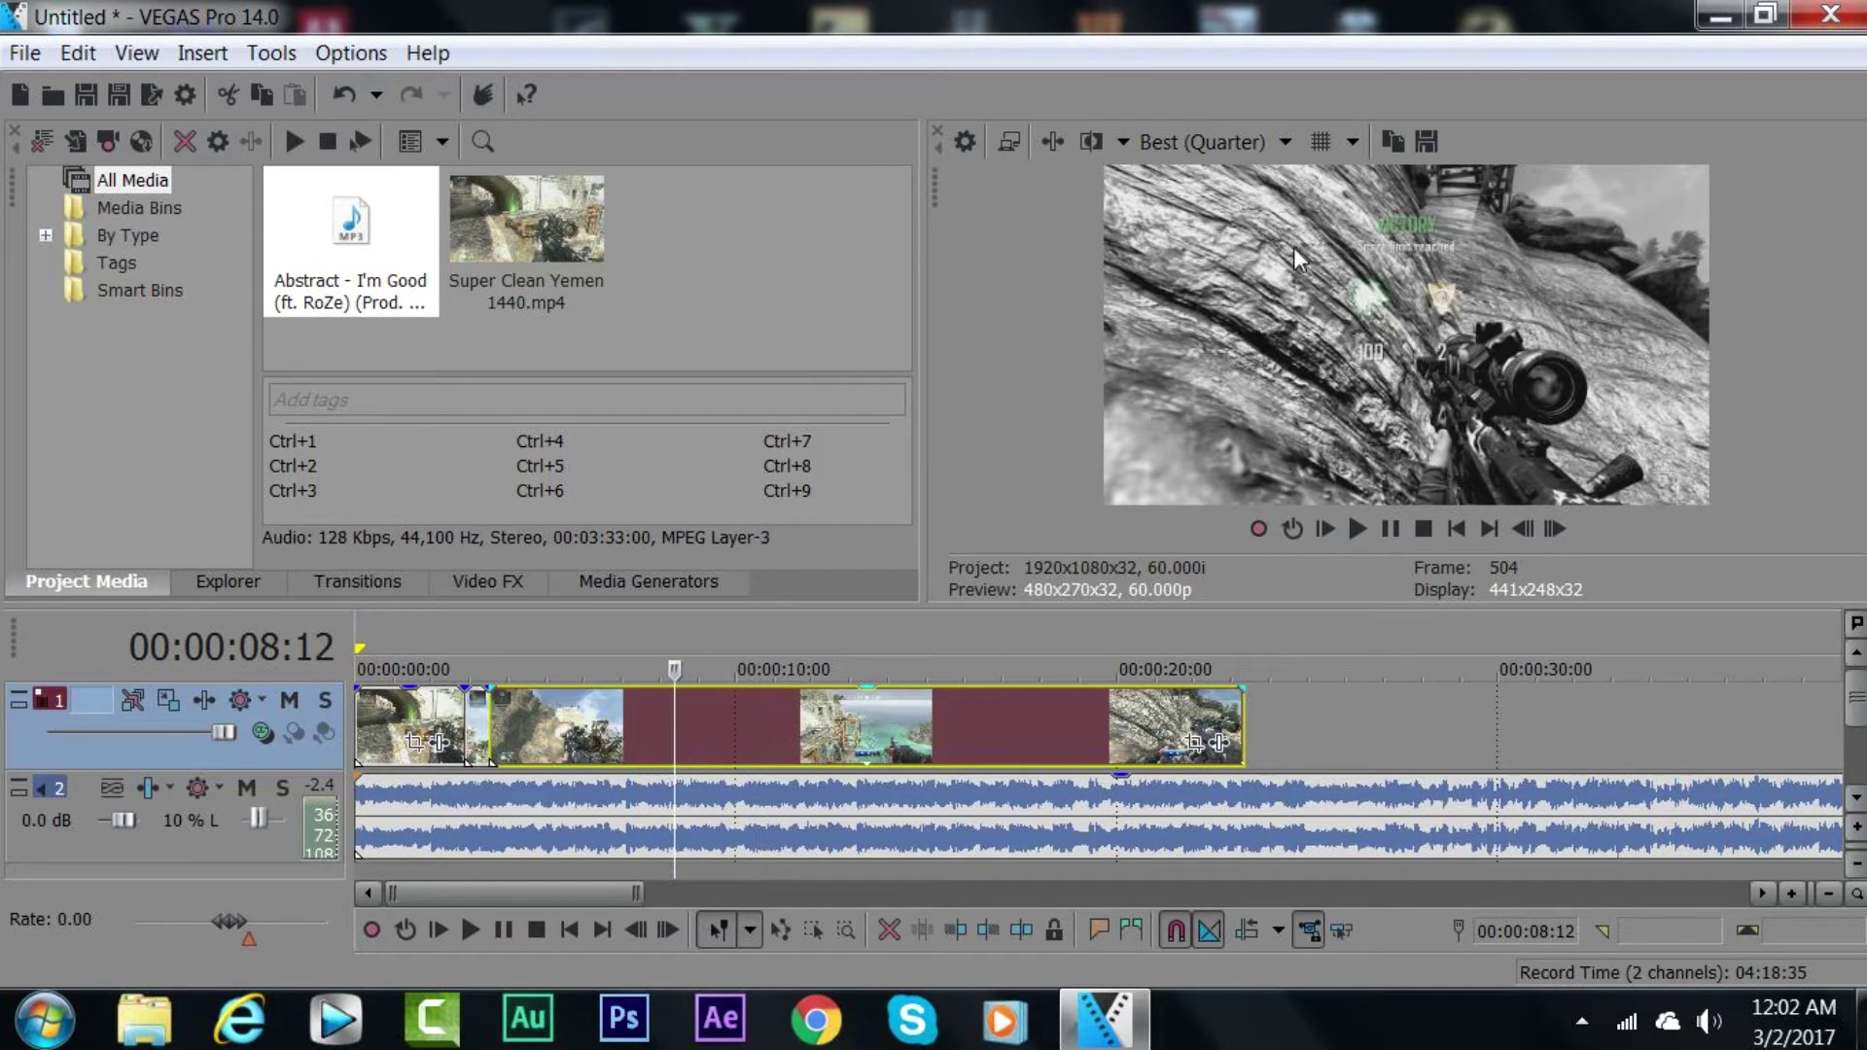
pyautogui.scroll(2, 662, 755)
pyautogui.click(836, 722)
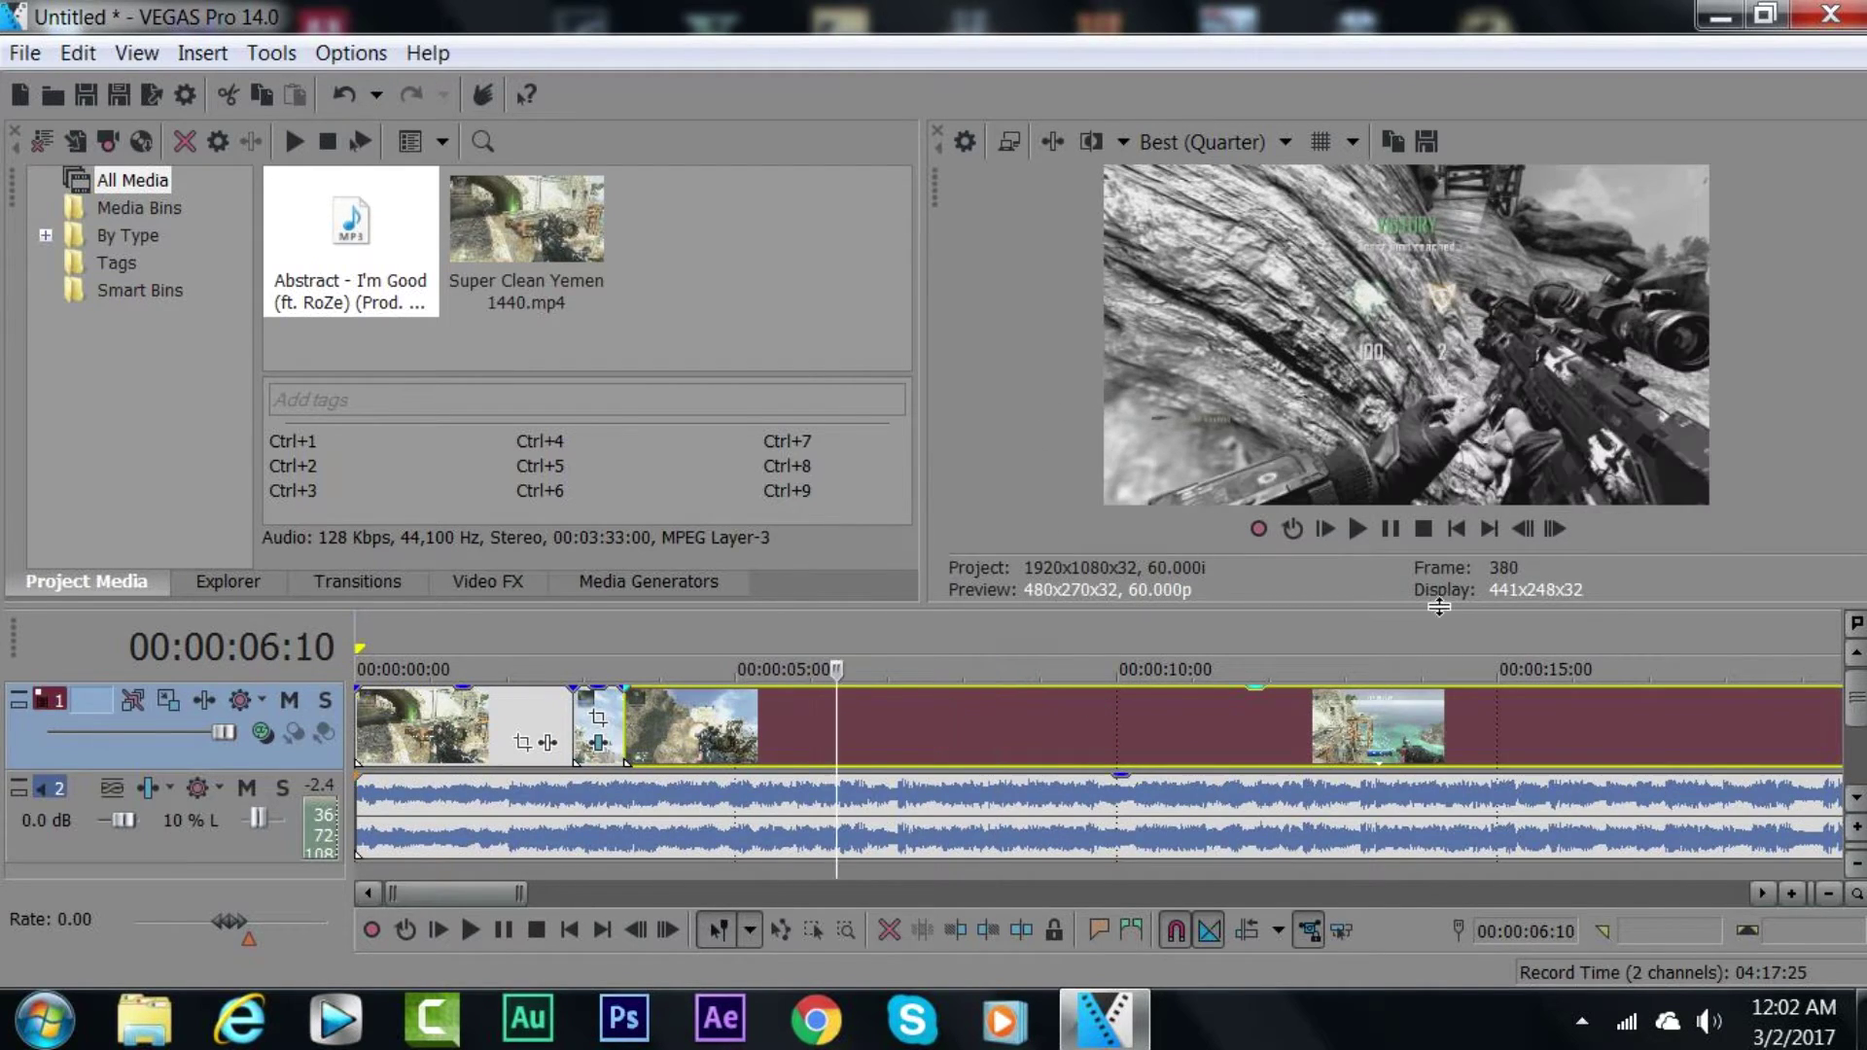
# Step: Return the playhead to 00:00:02:26 and reopen the clip's Pinch/Punch settings
pyautogui.scroll(2, 449, 702)
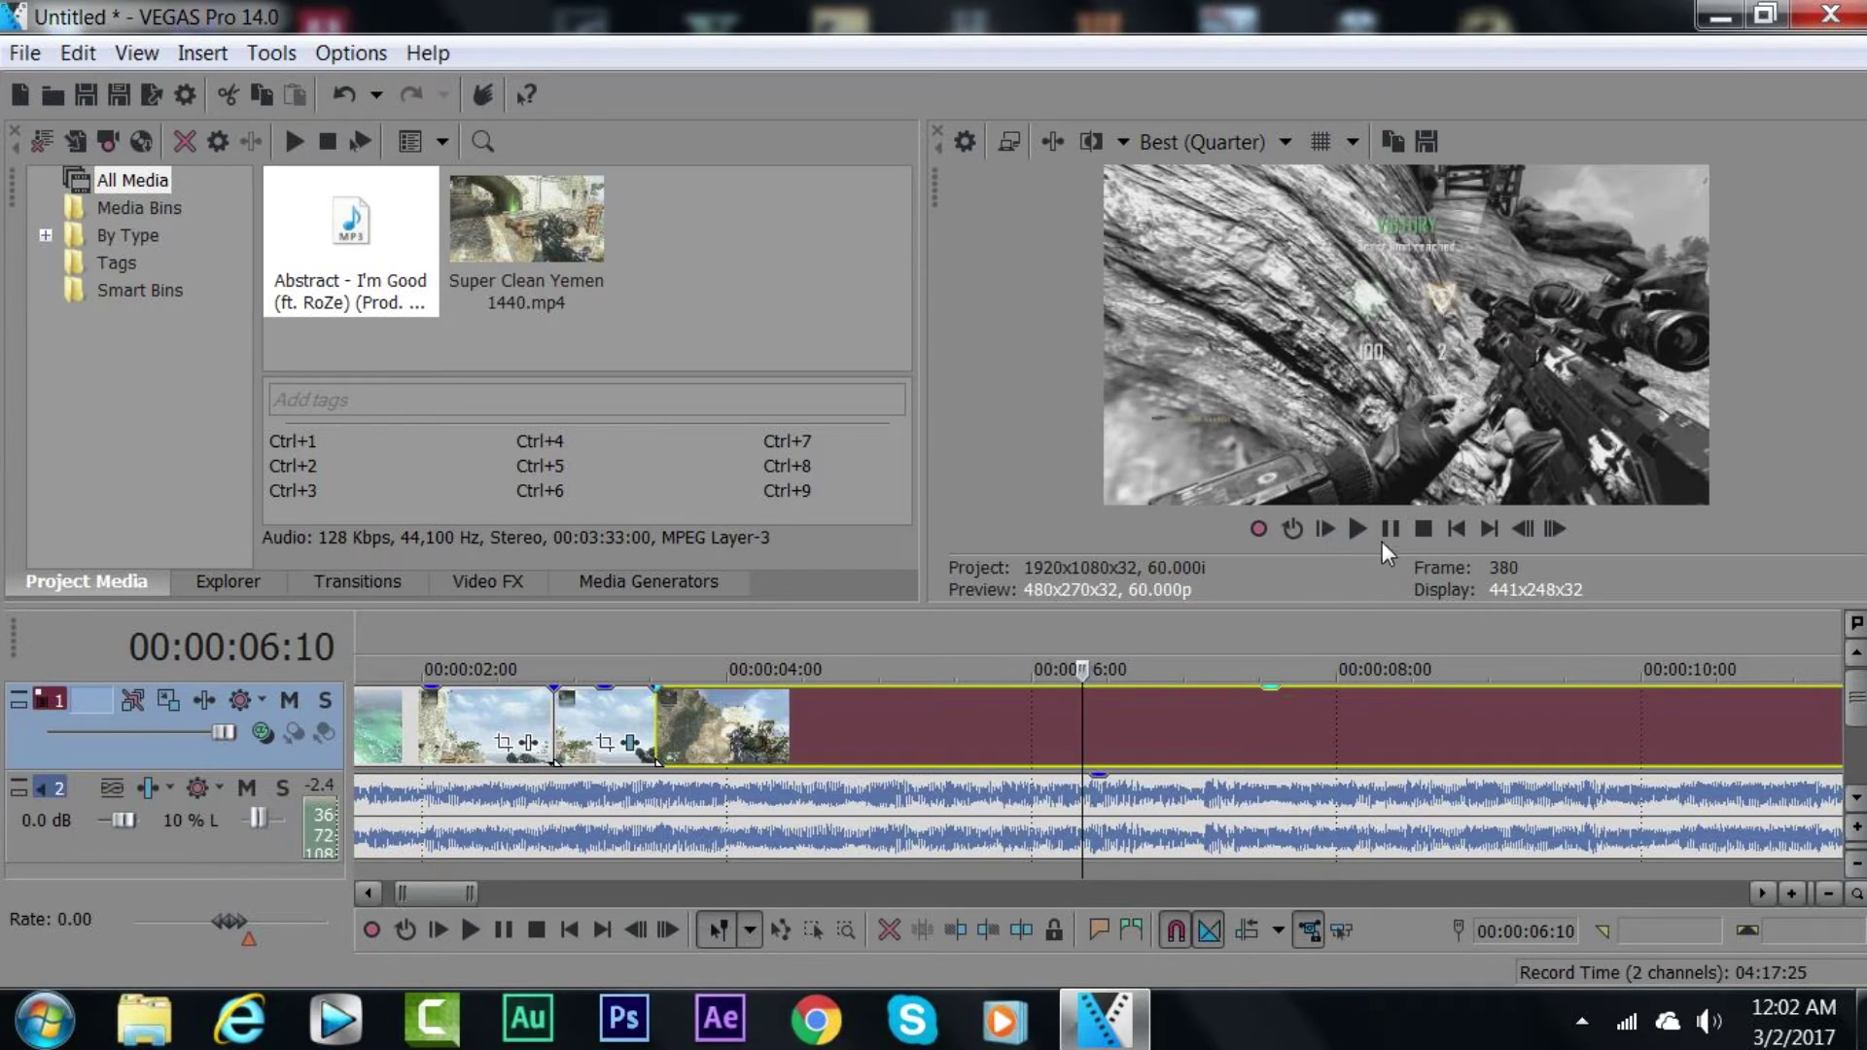
pyautogui.scroll(-5, 1266, 723)
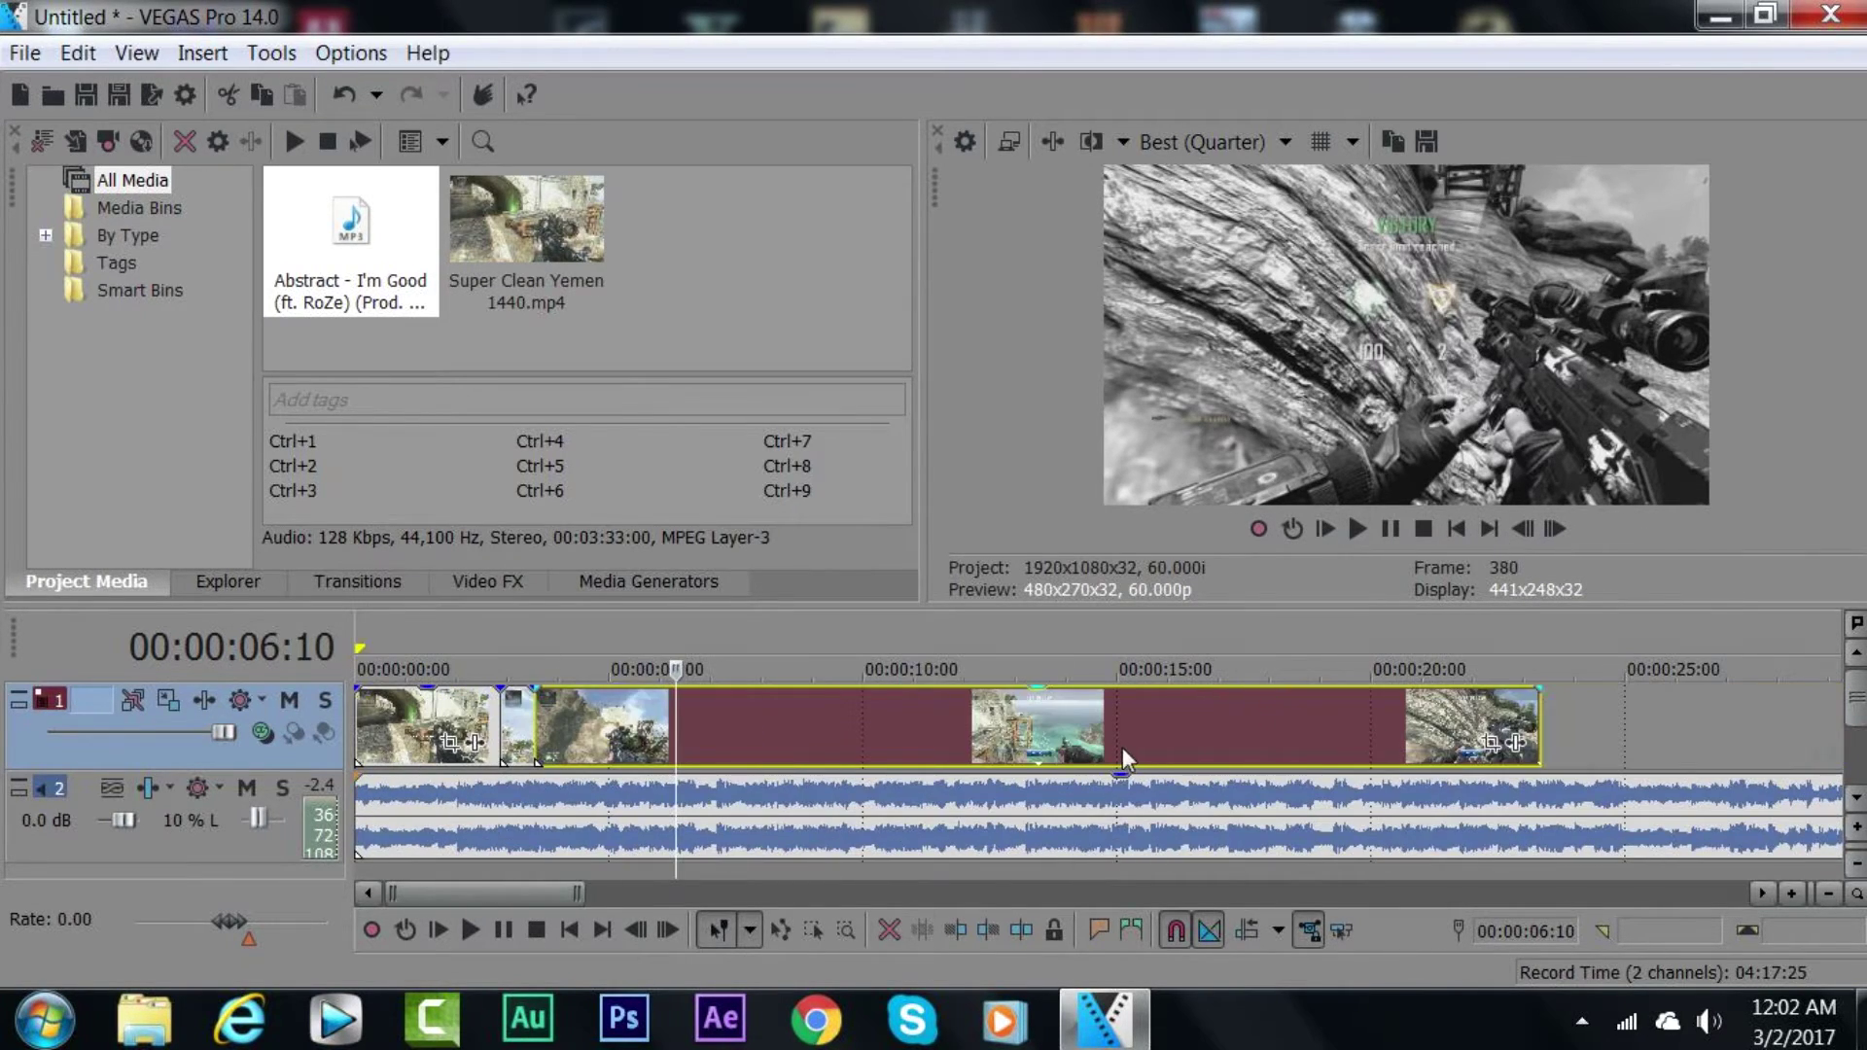
pyautogui.click(1090, 737)
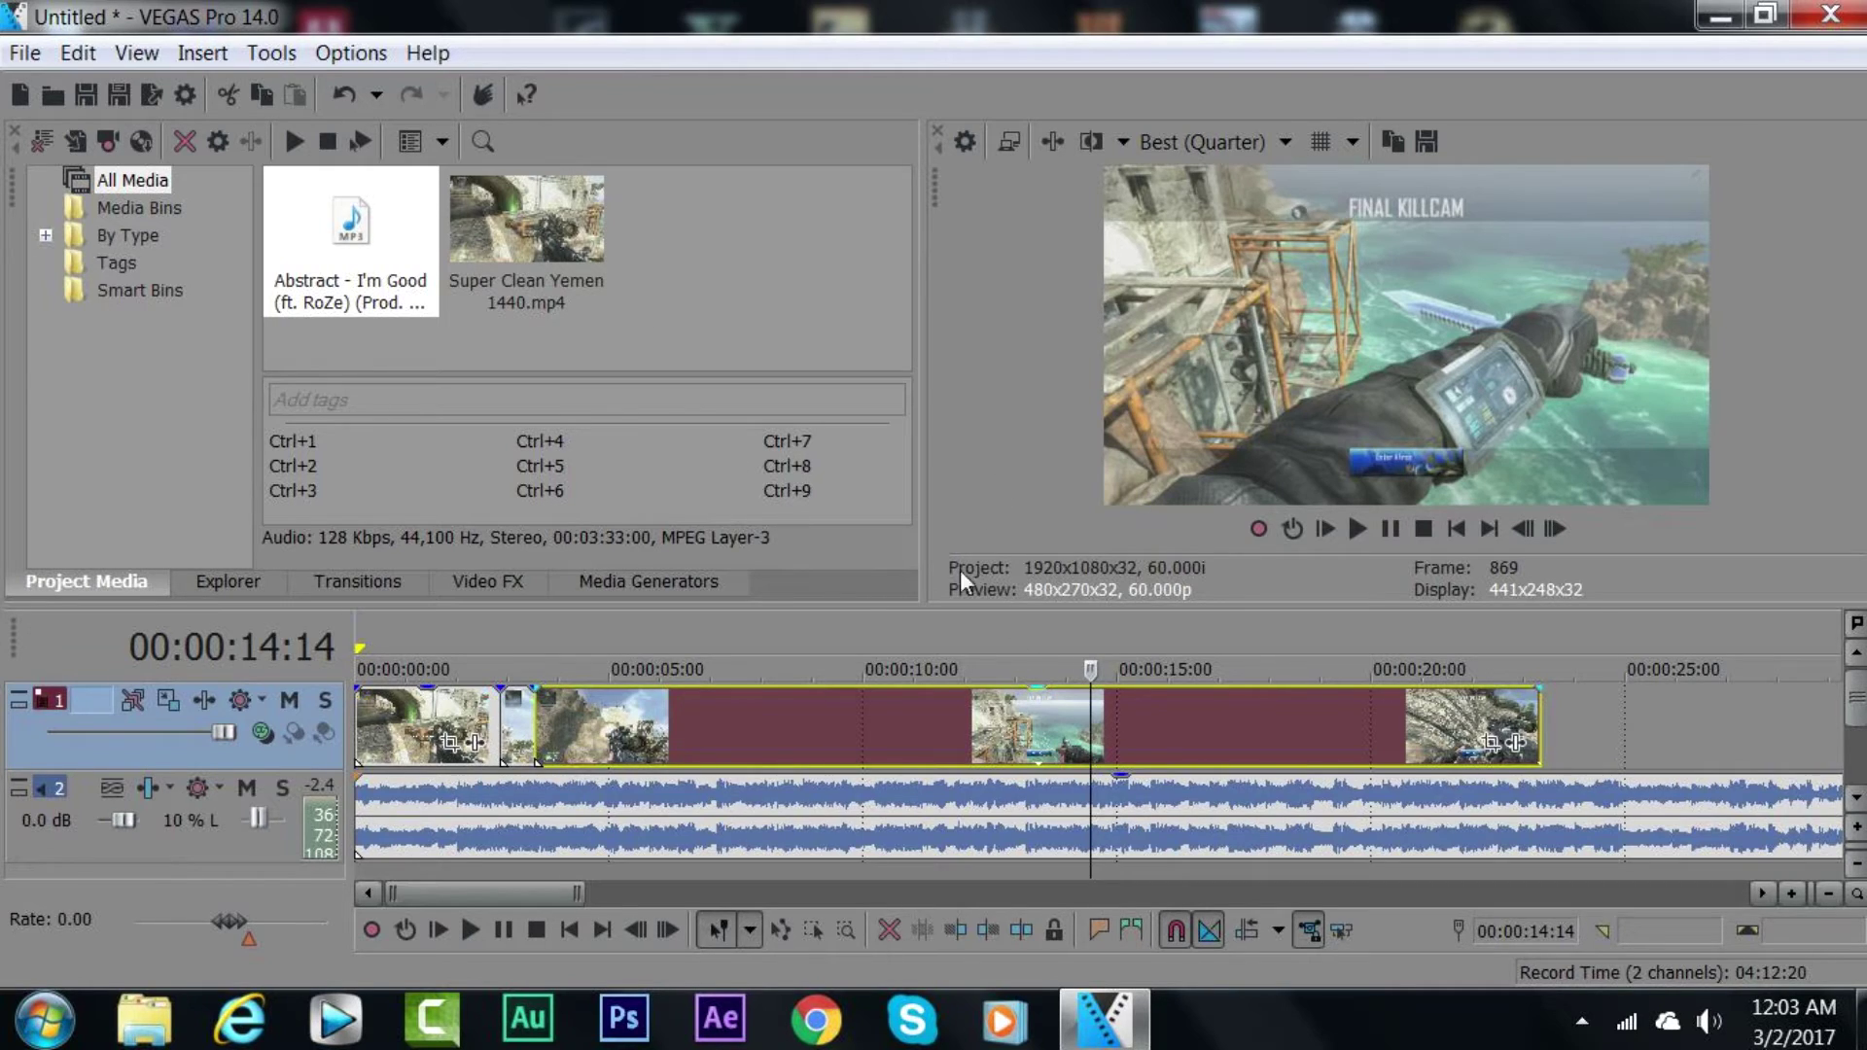
pyautogui.click(1124, 737)
pyautogui.click(1182, 716)
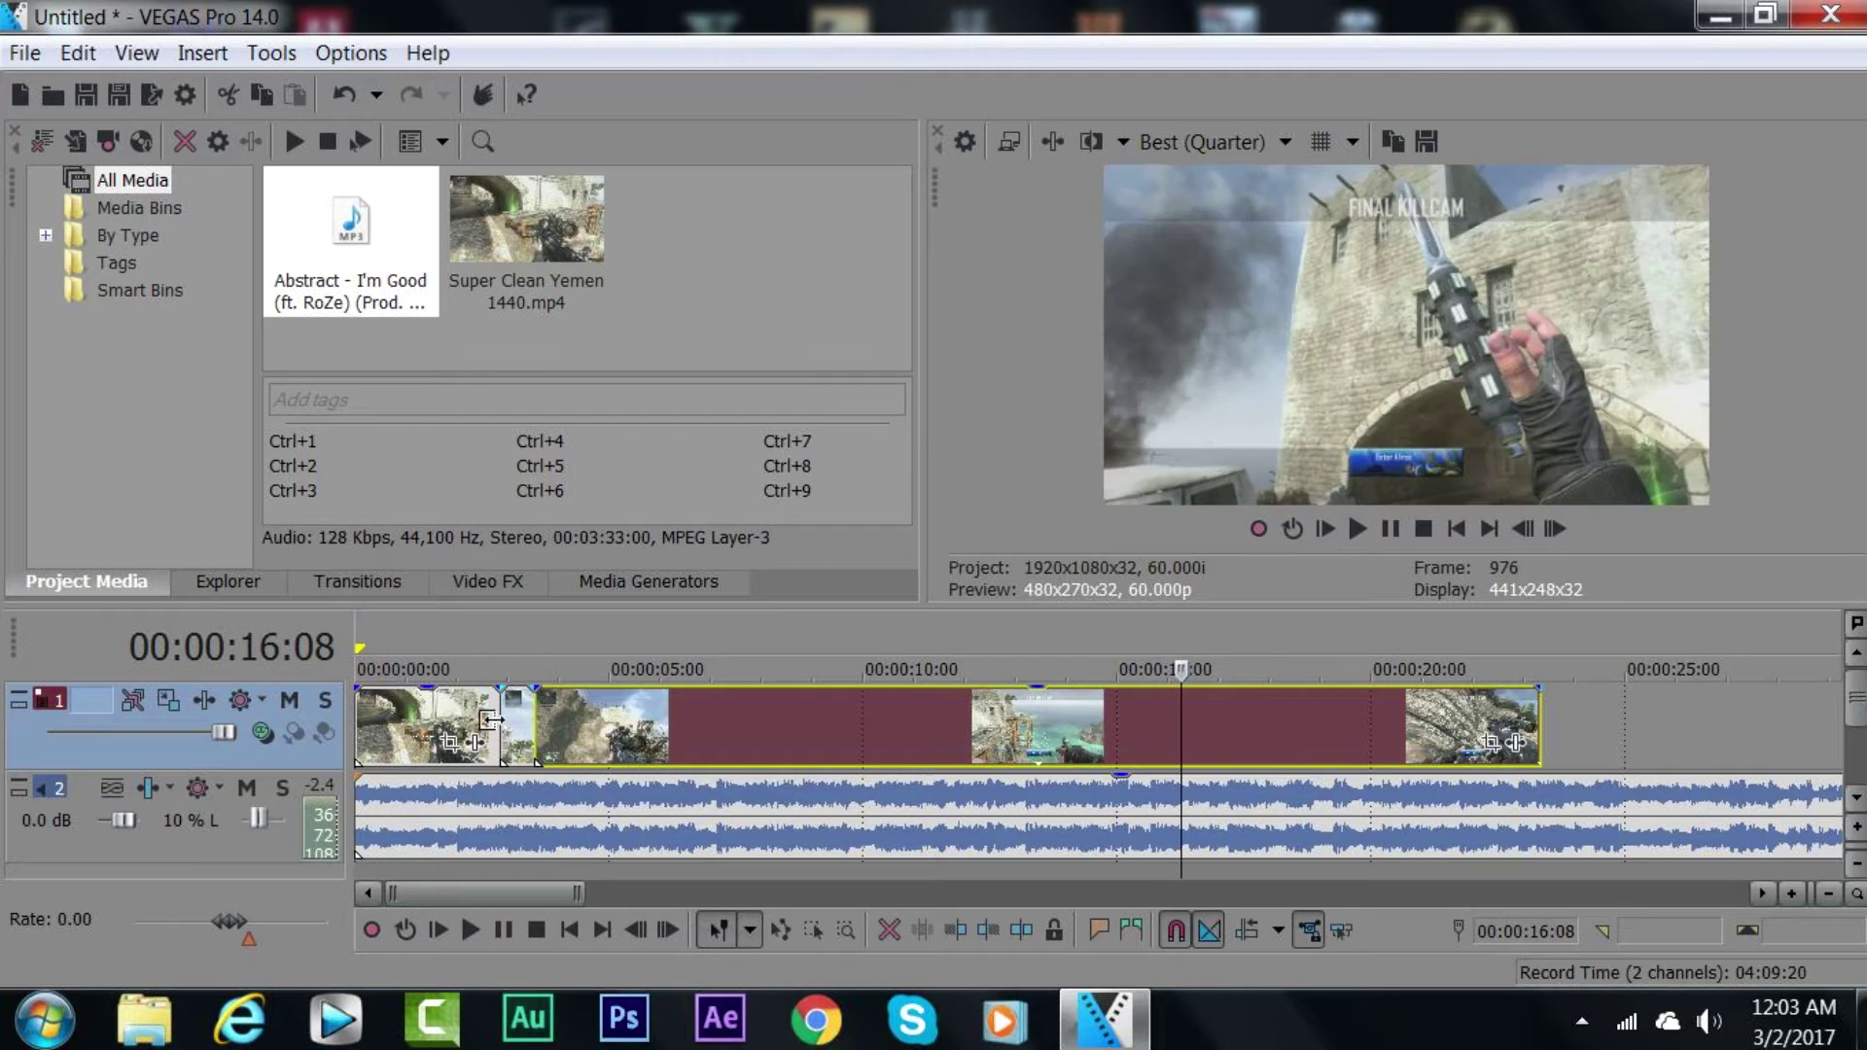
pyautogui.click(481, 731)
pyautogui.scroll(4, 706, 720)
pyautogui.click(1048, 743)
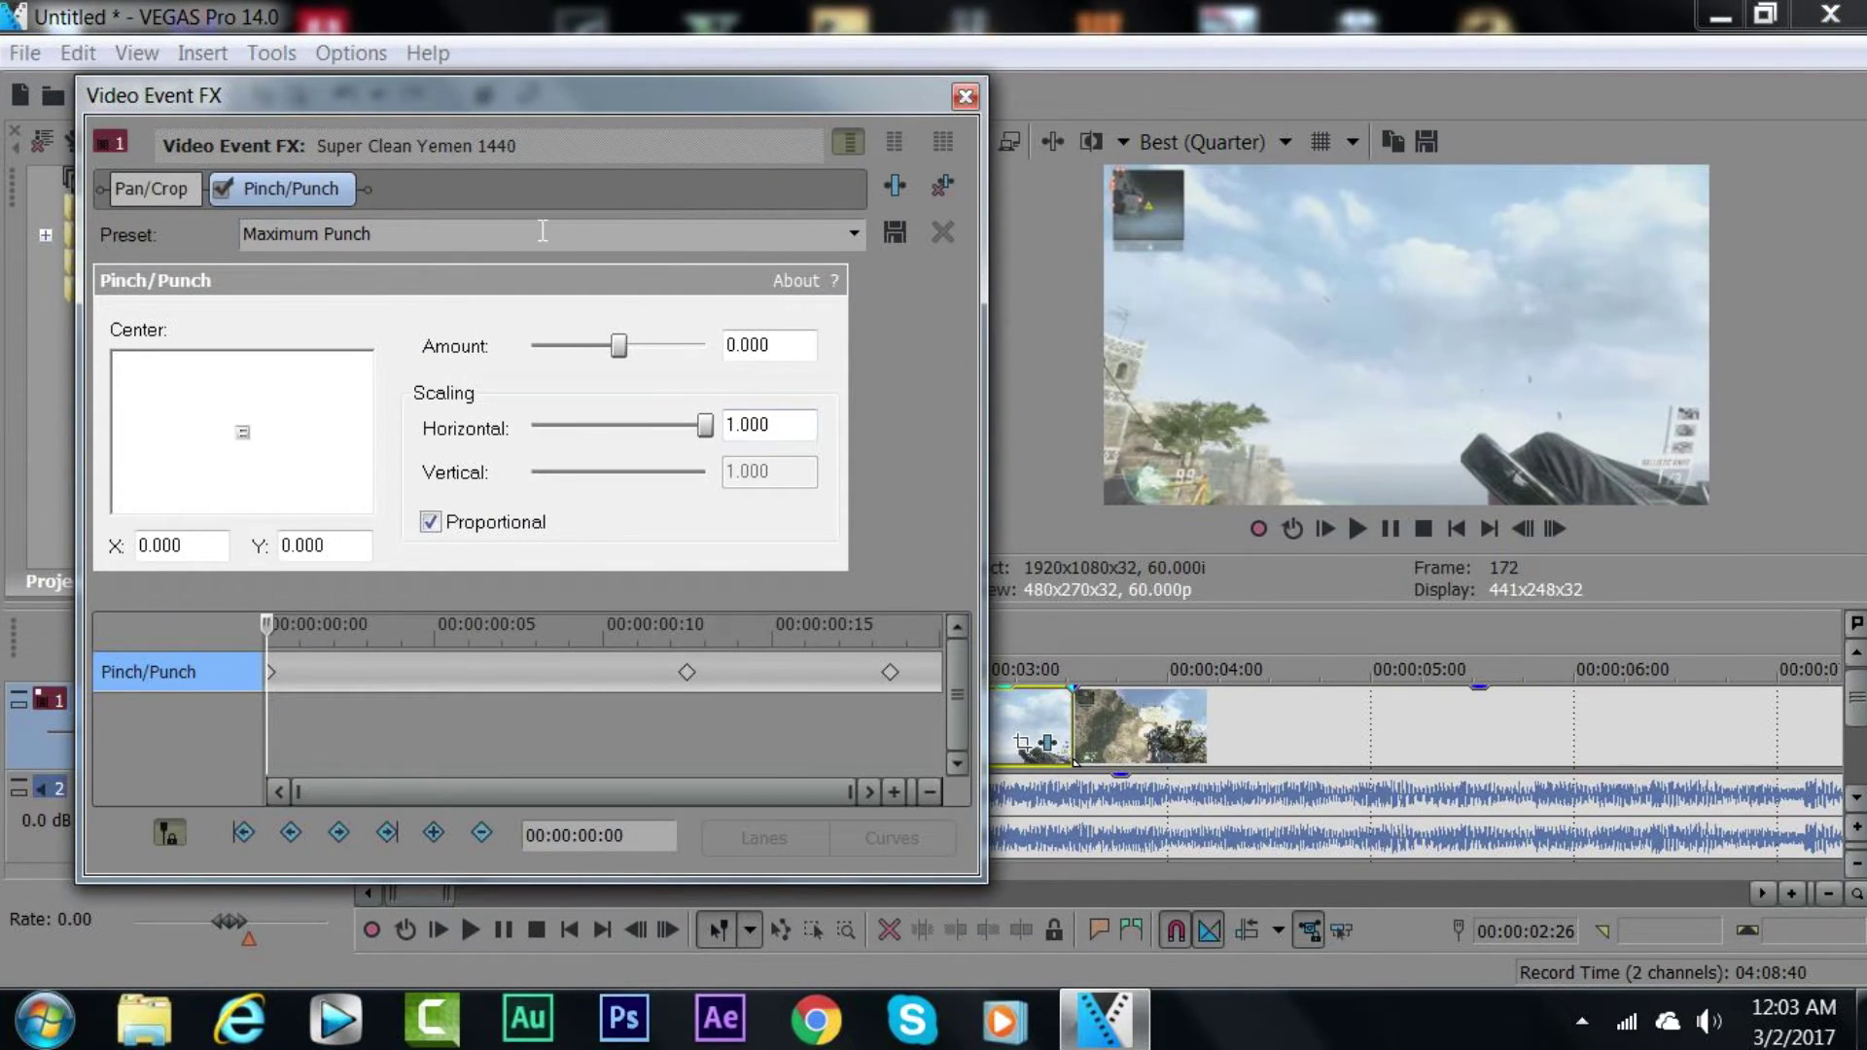
# Step: Replace the preset name Maximum Punch with 'yt'
pyautogui.click(543, 230)
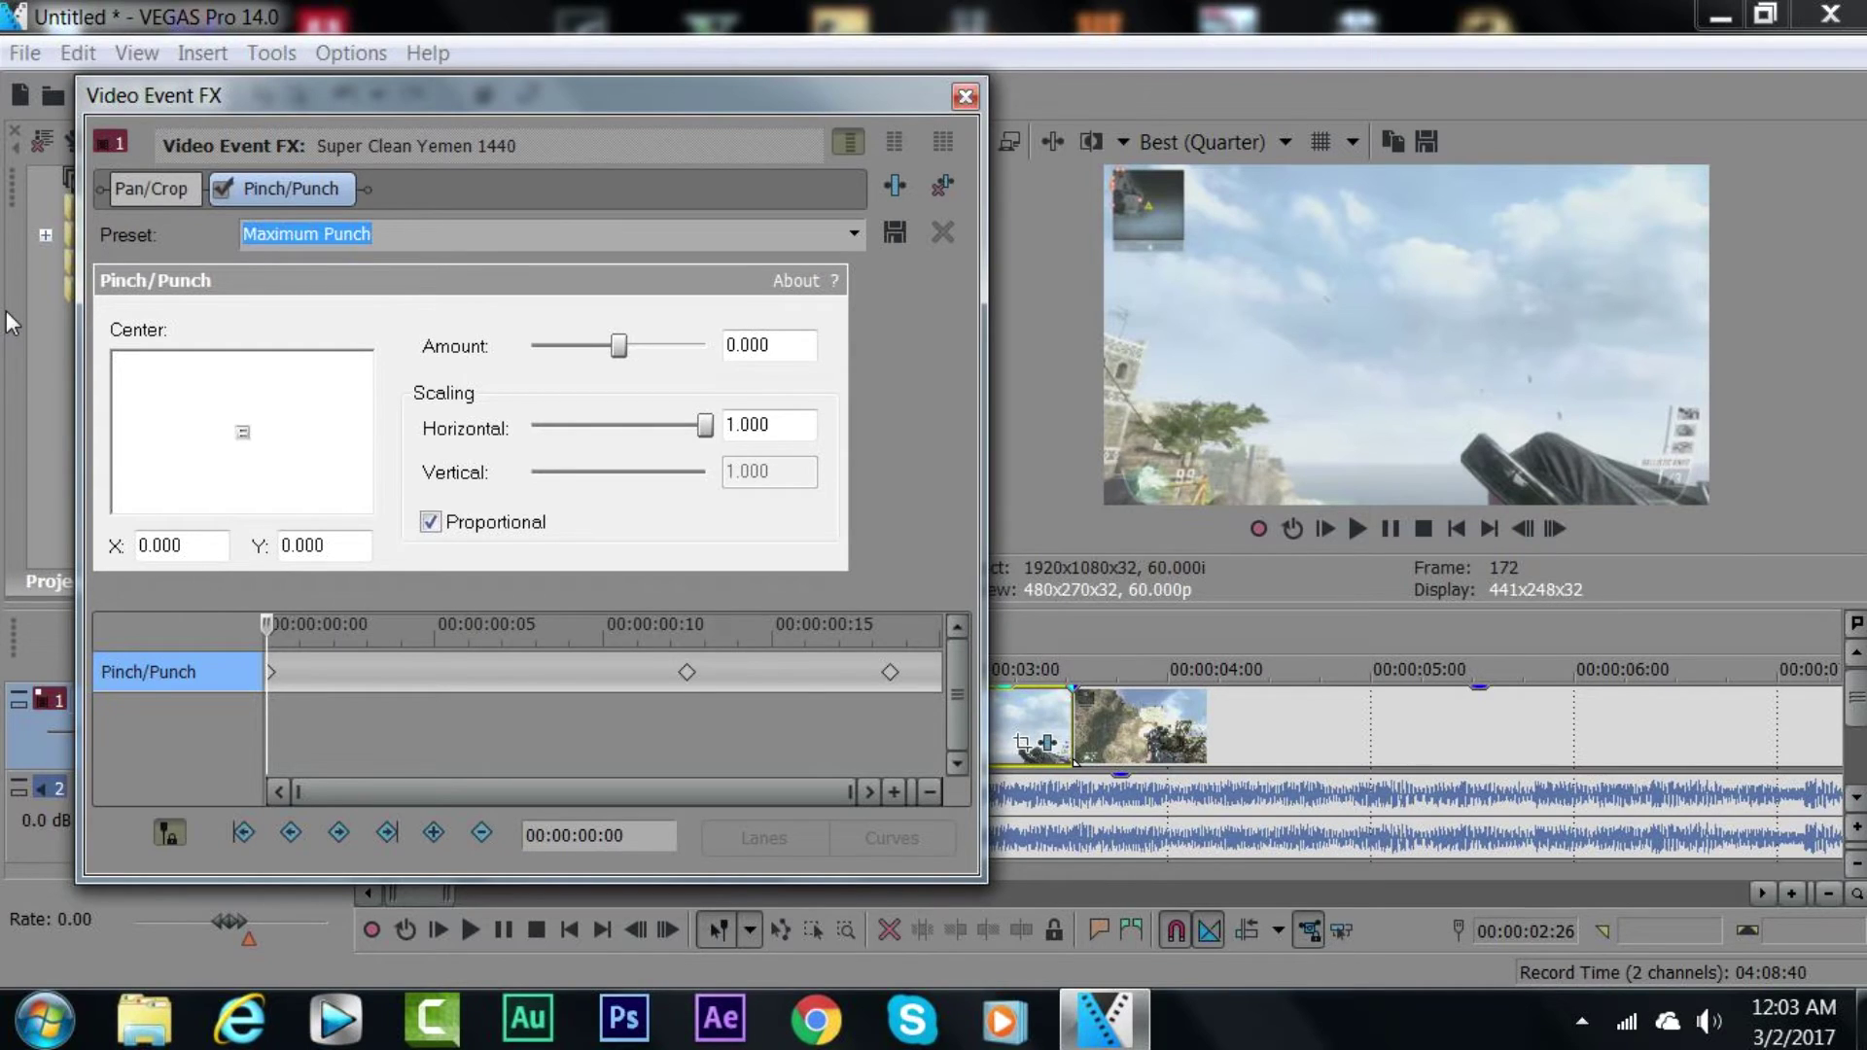
pyautogui.write('yt')
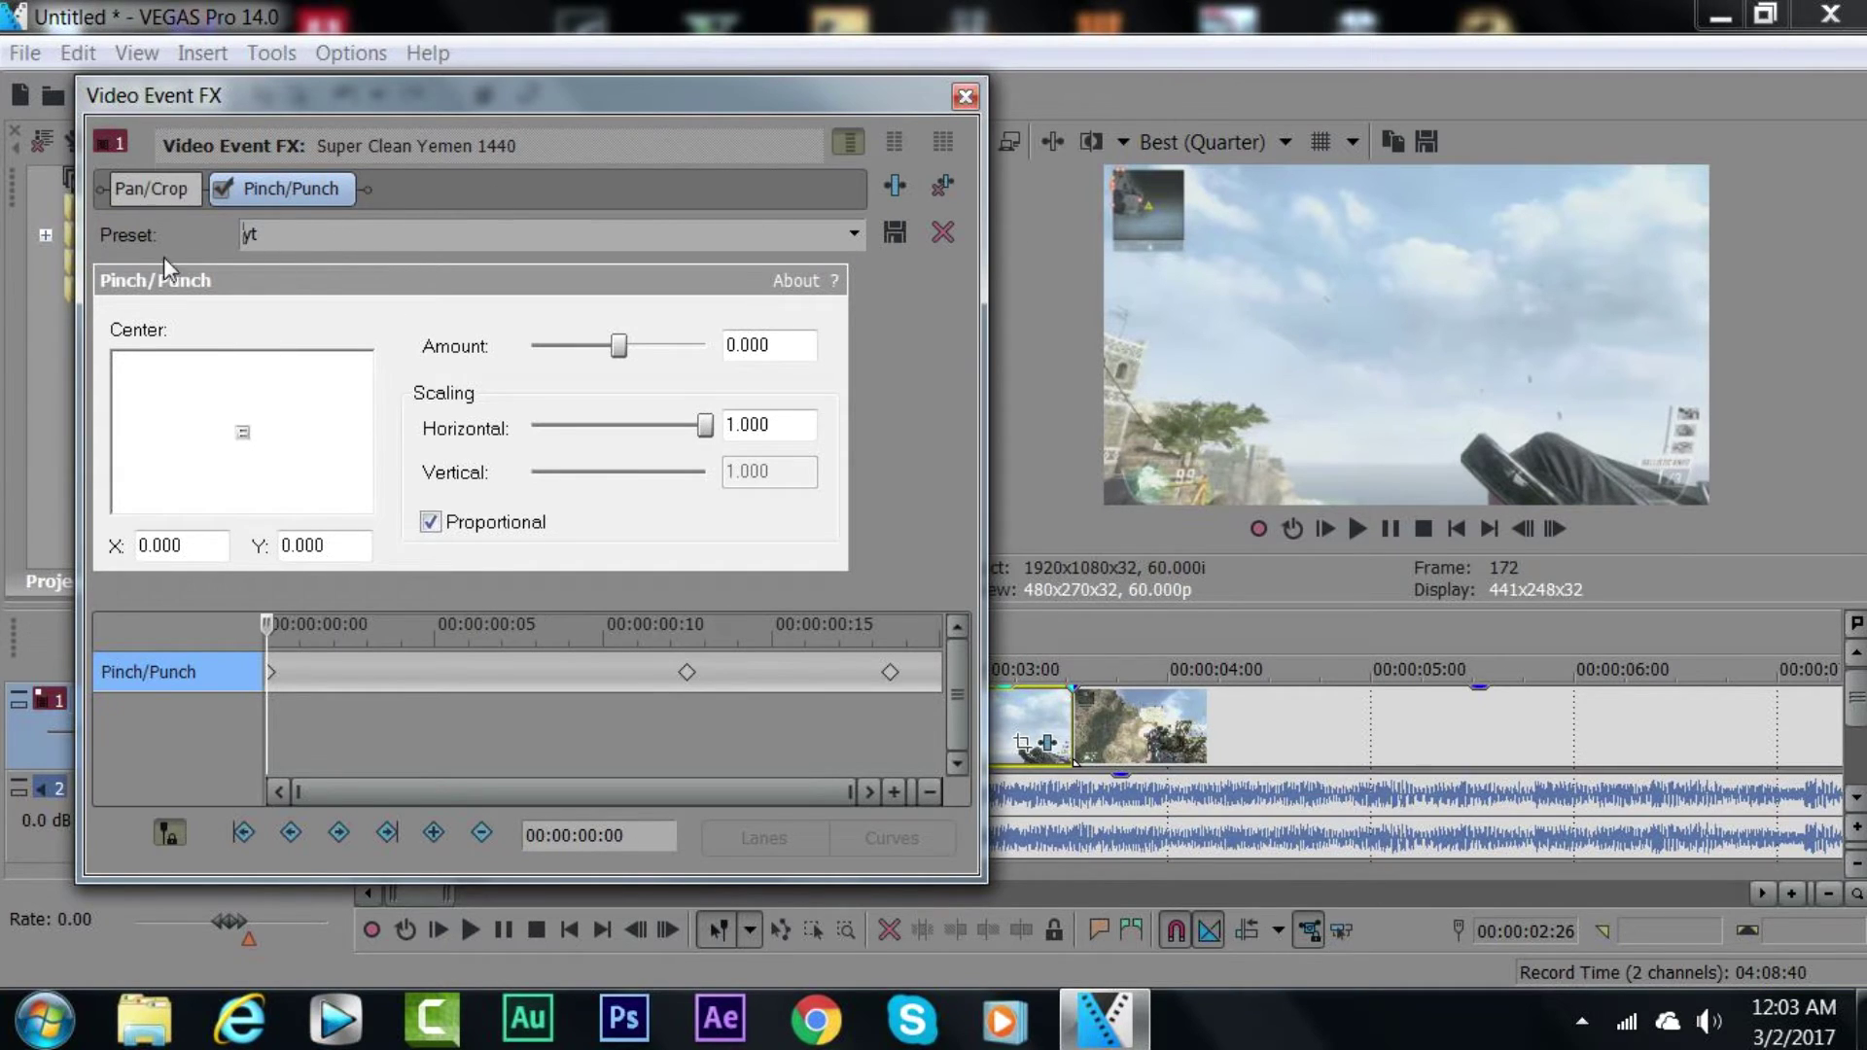
pyautogui.click(965, 95)
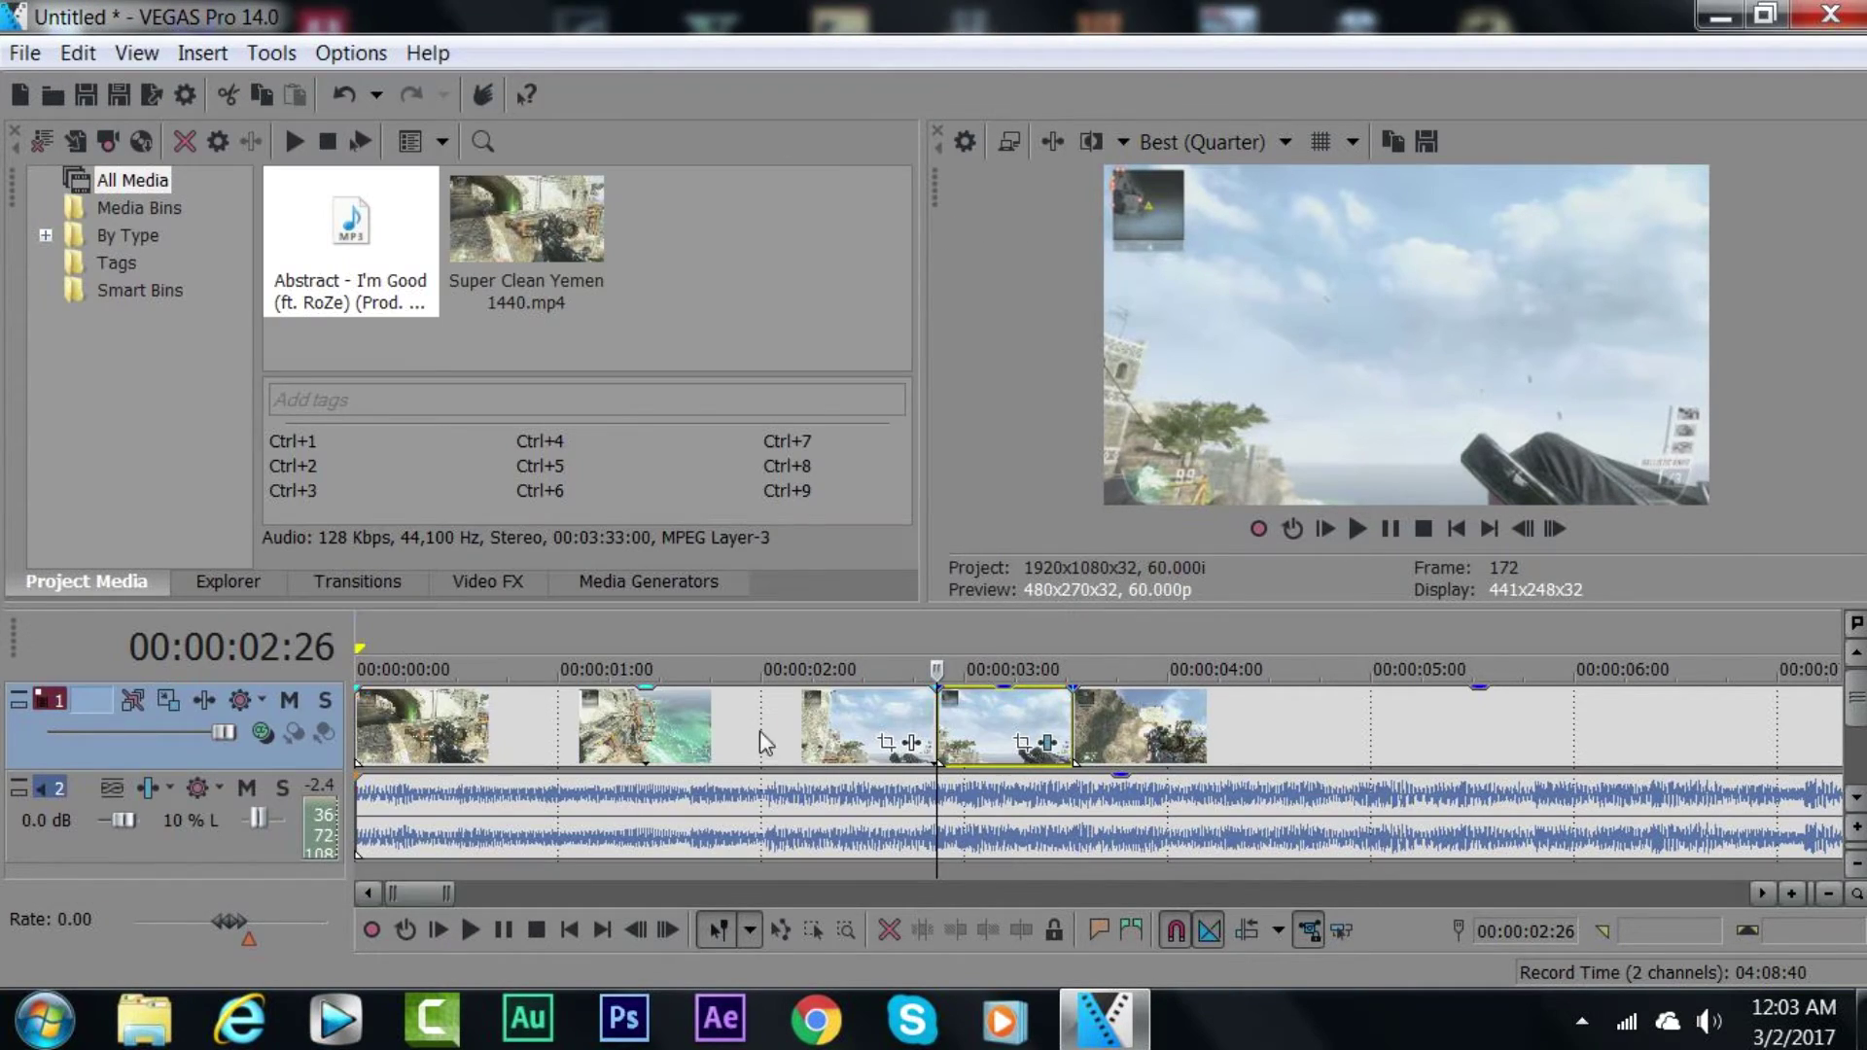
pyautogui.click(919, 725)
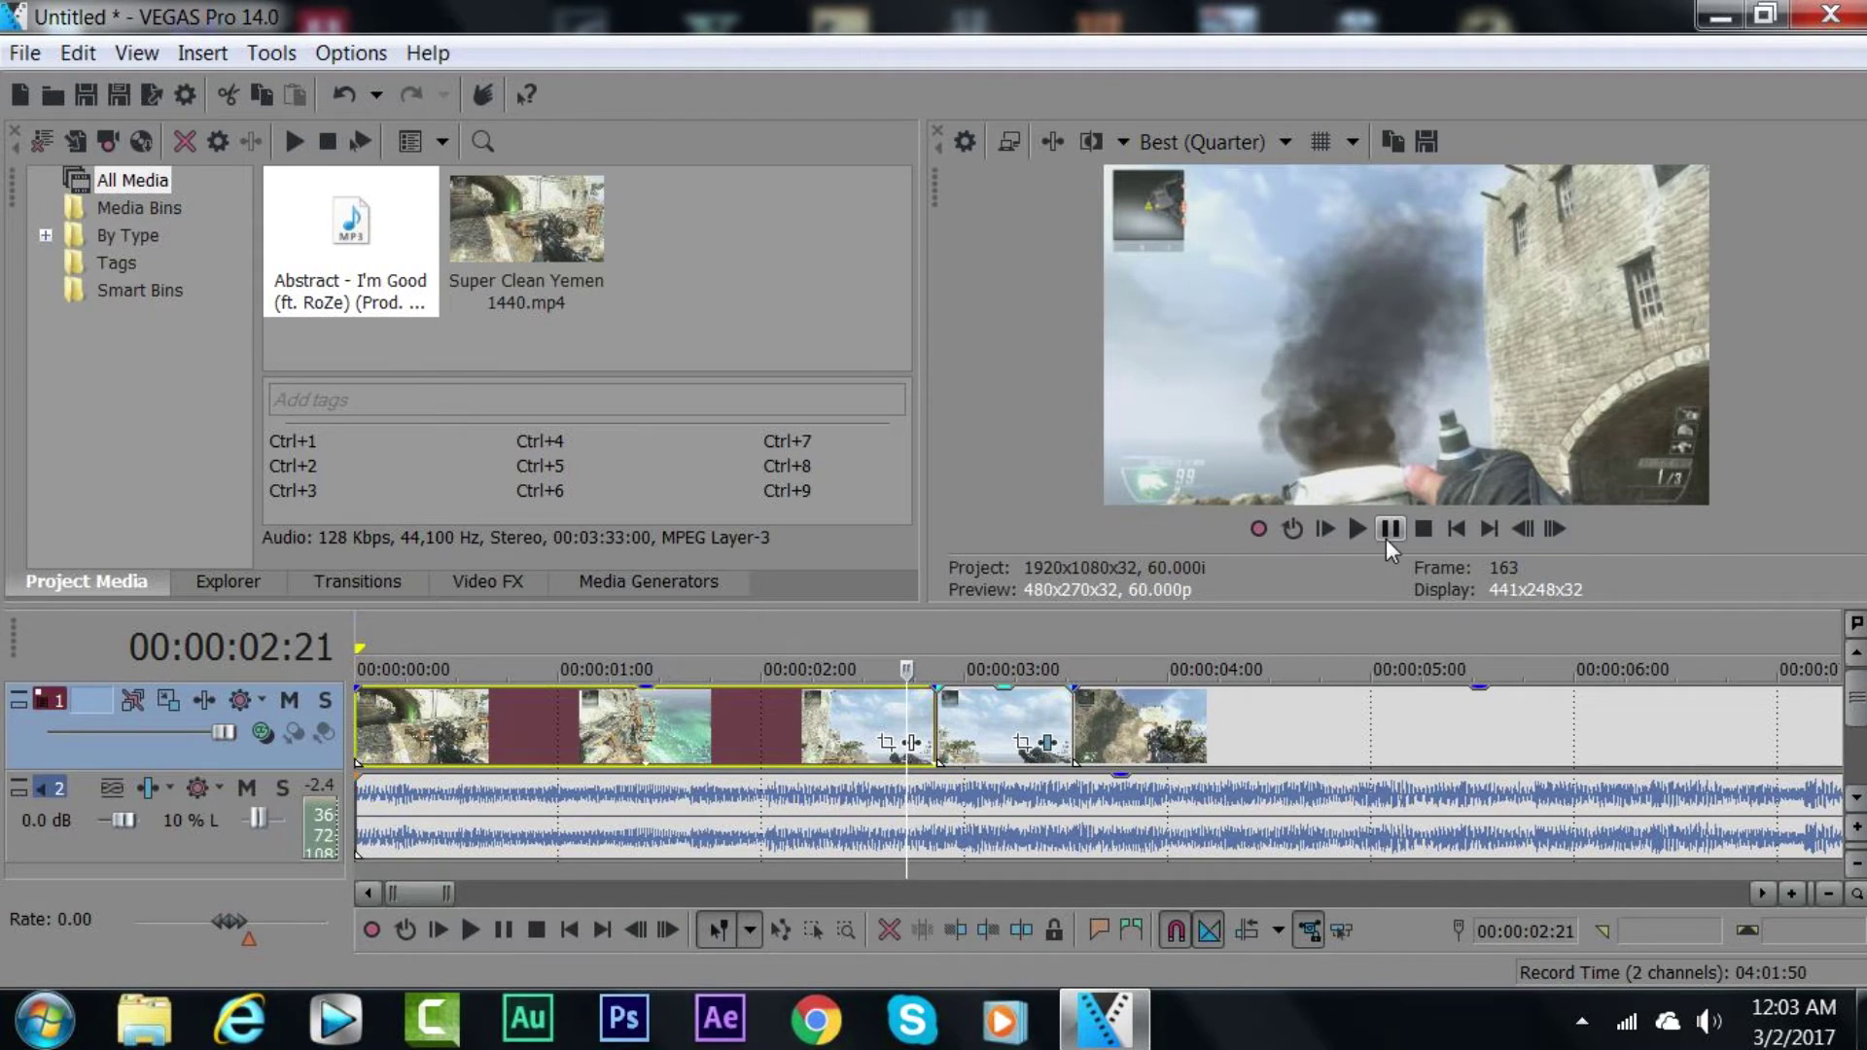
pyautogui.click(1387, 535)
pyautogui.click(1385, 538)
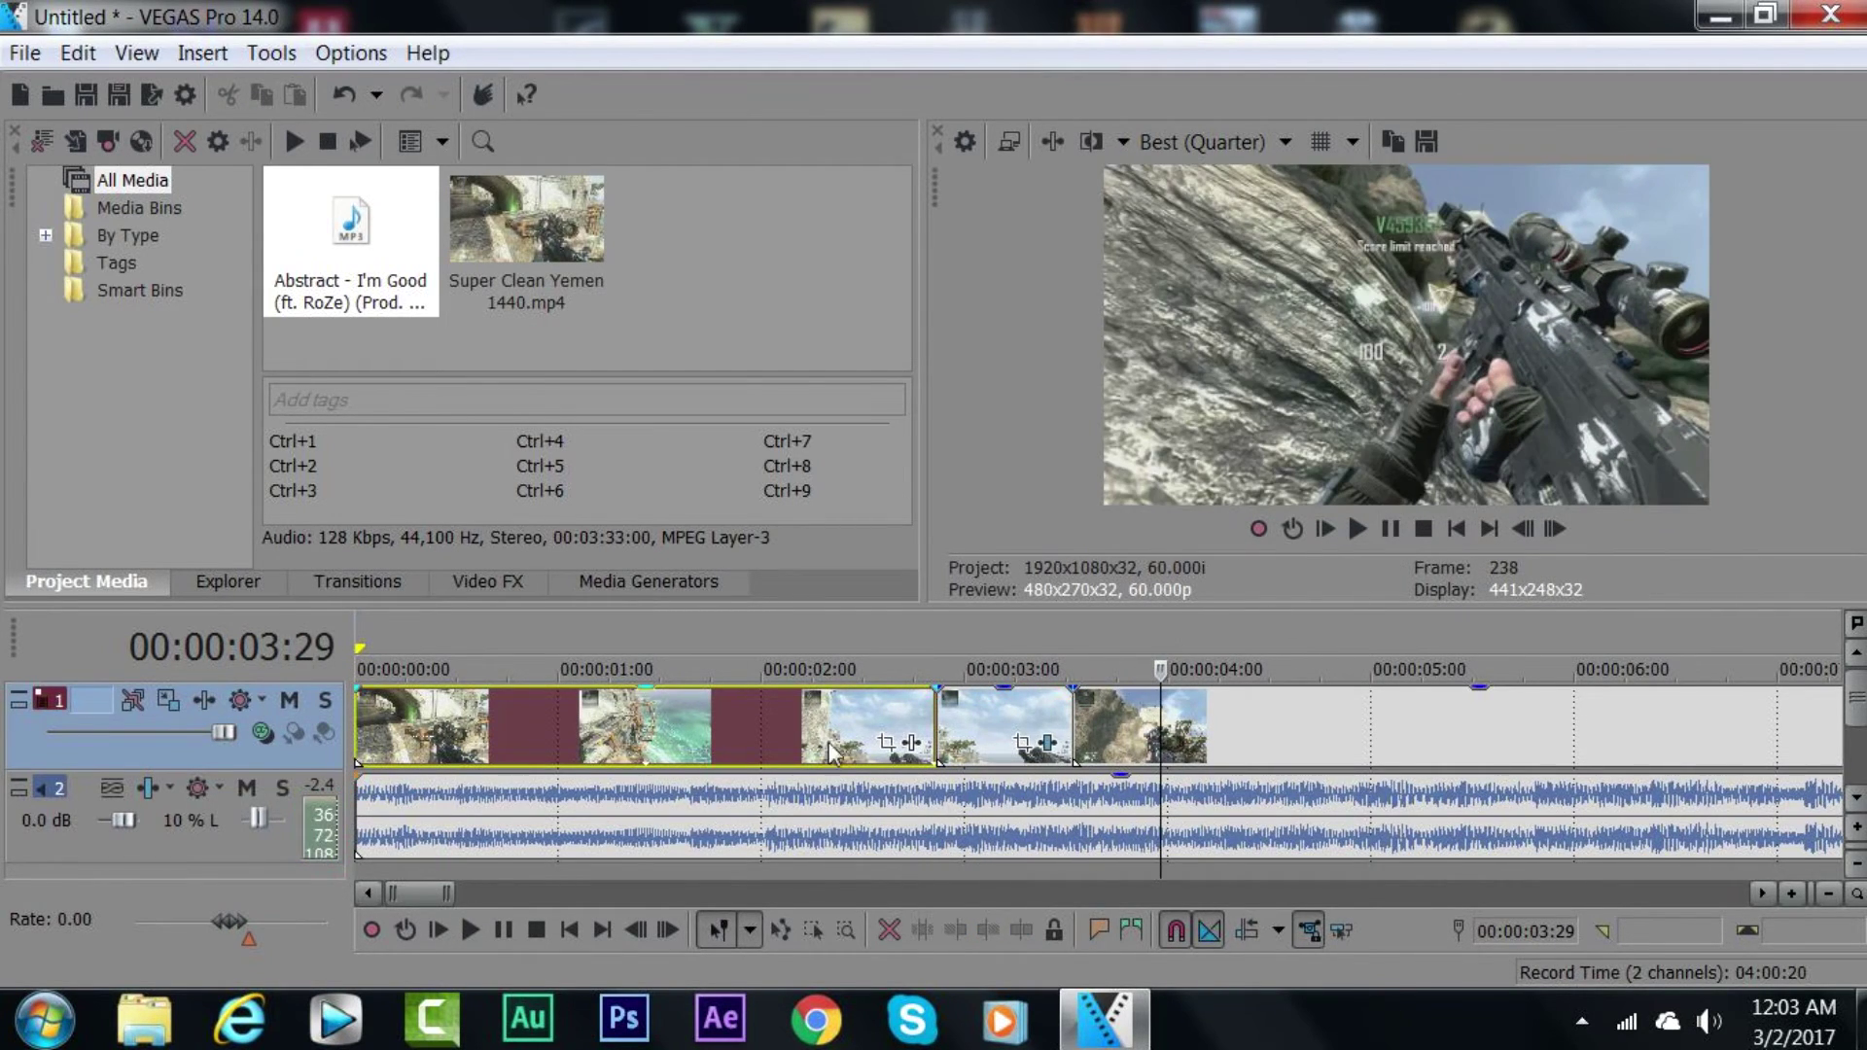
pyautogui.click(914, 719)
pyautogui.scroll(3, 915, 719)
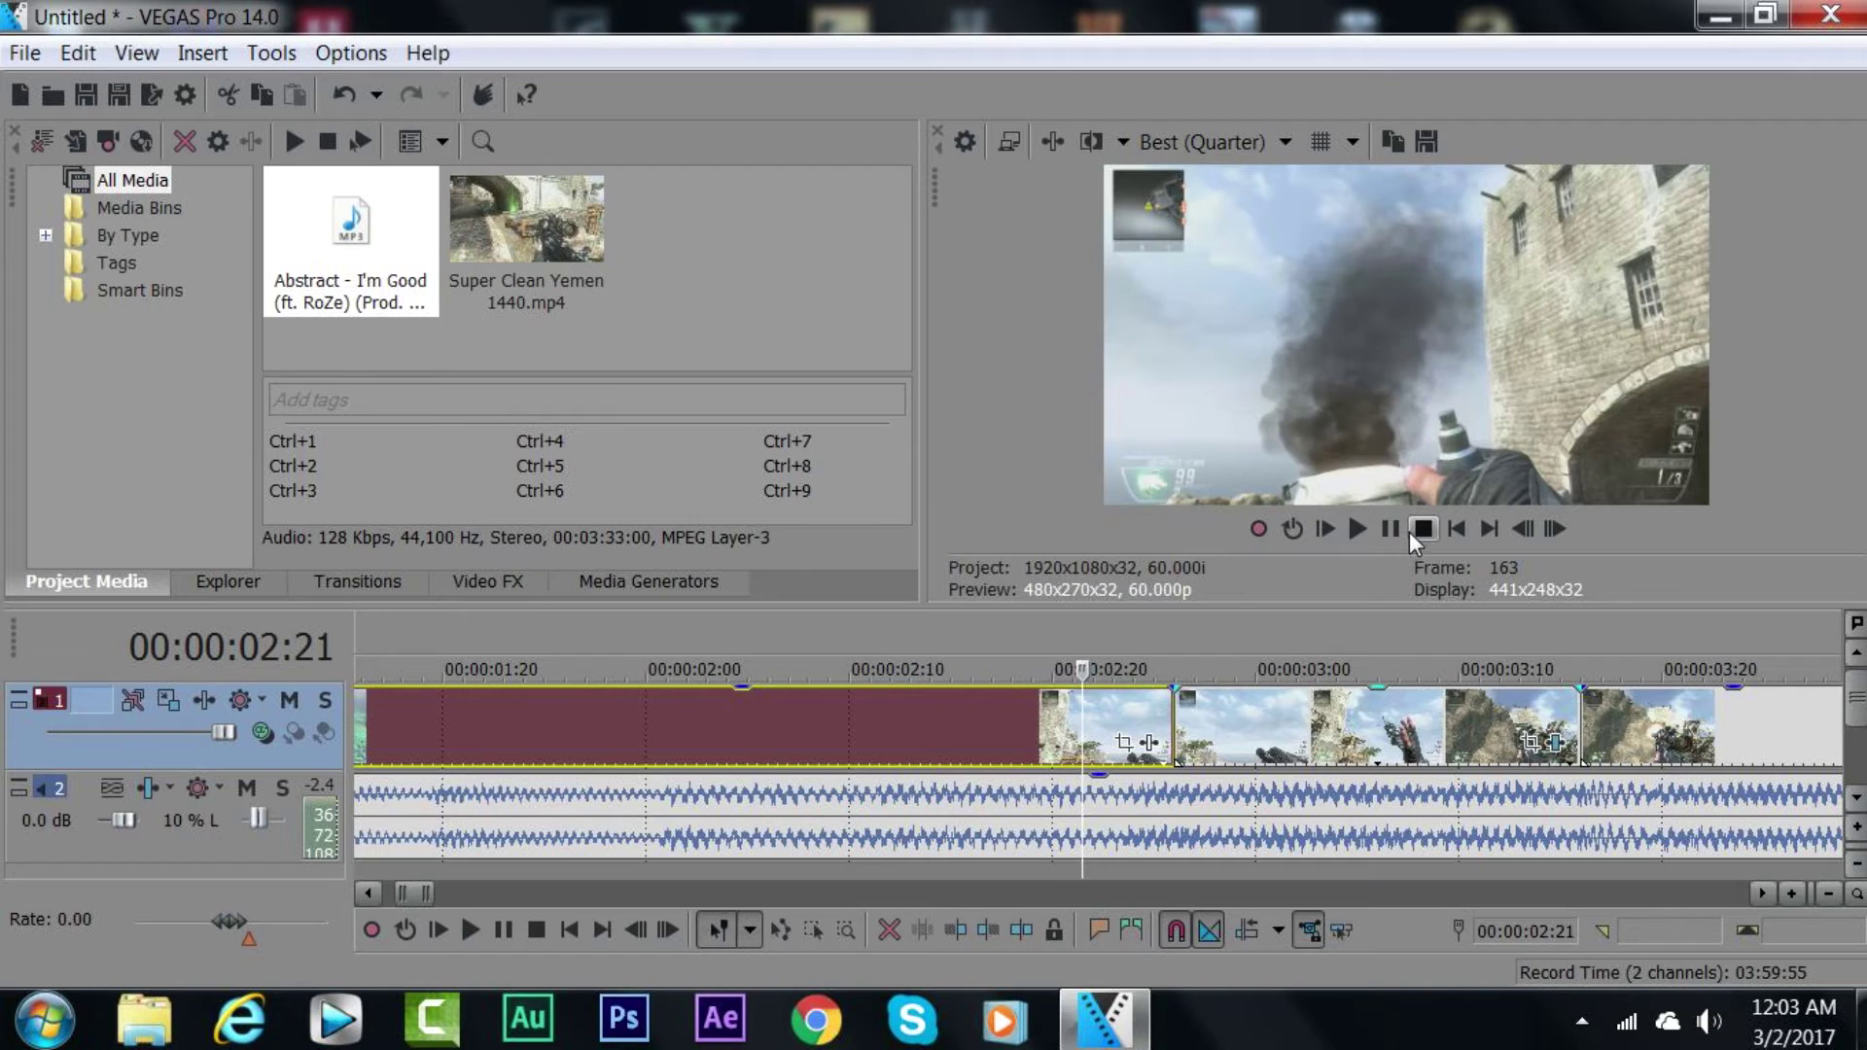
pyautogui.scroll(-1, 1340, 638)
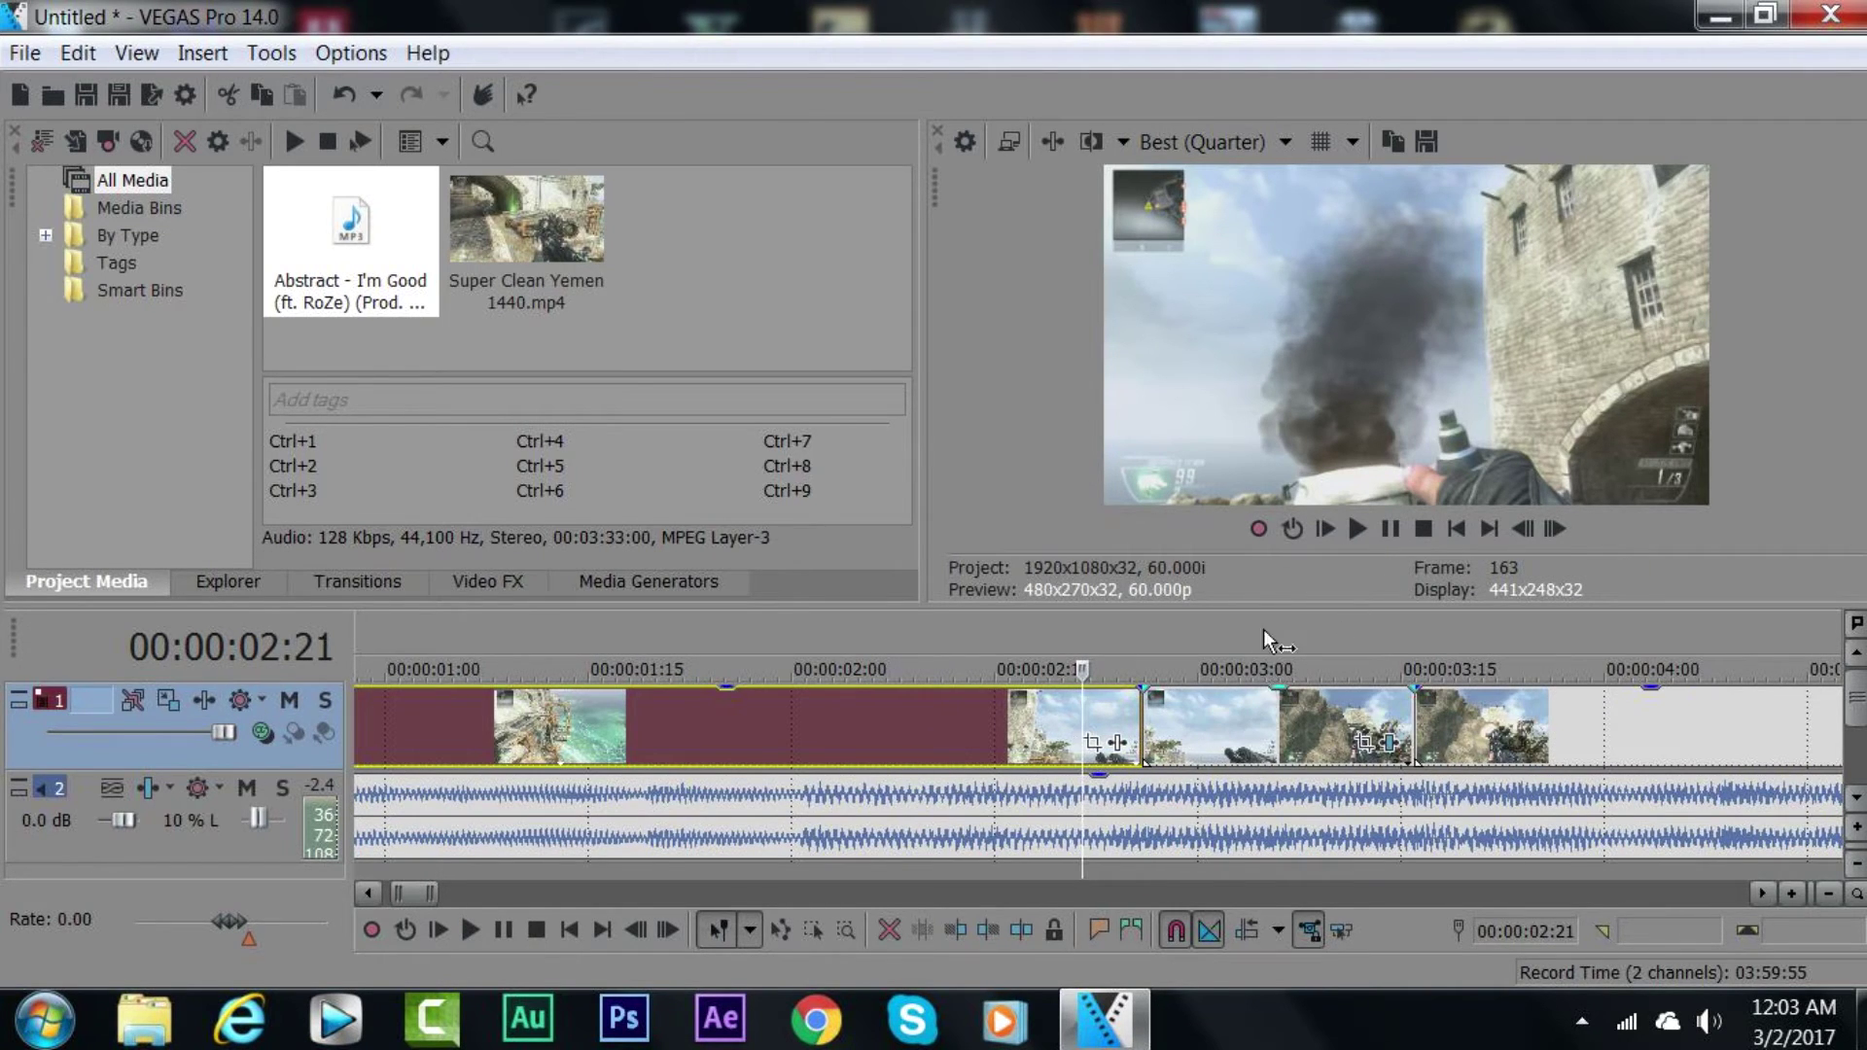
pyautogui.click(1388, 530)
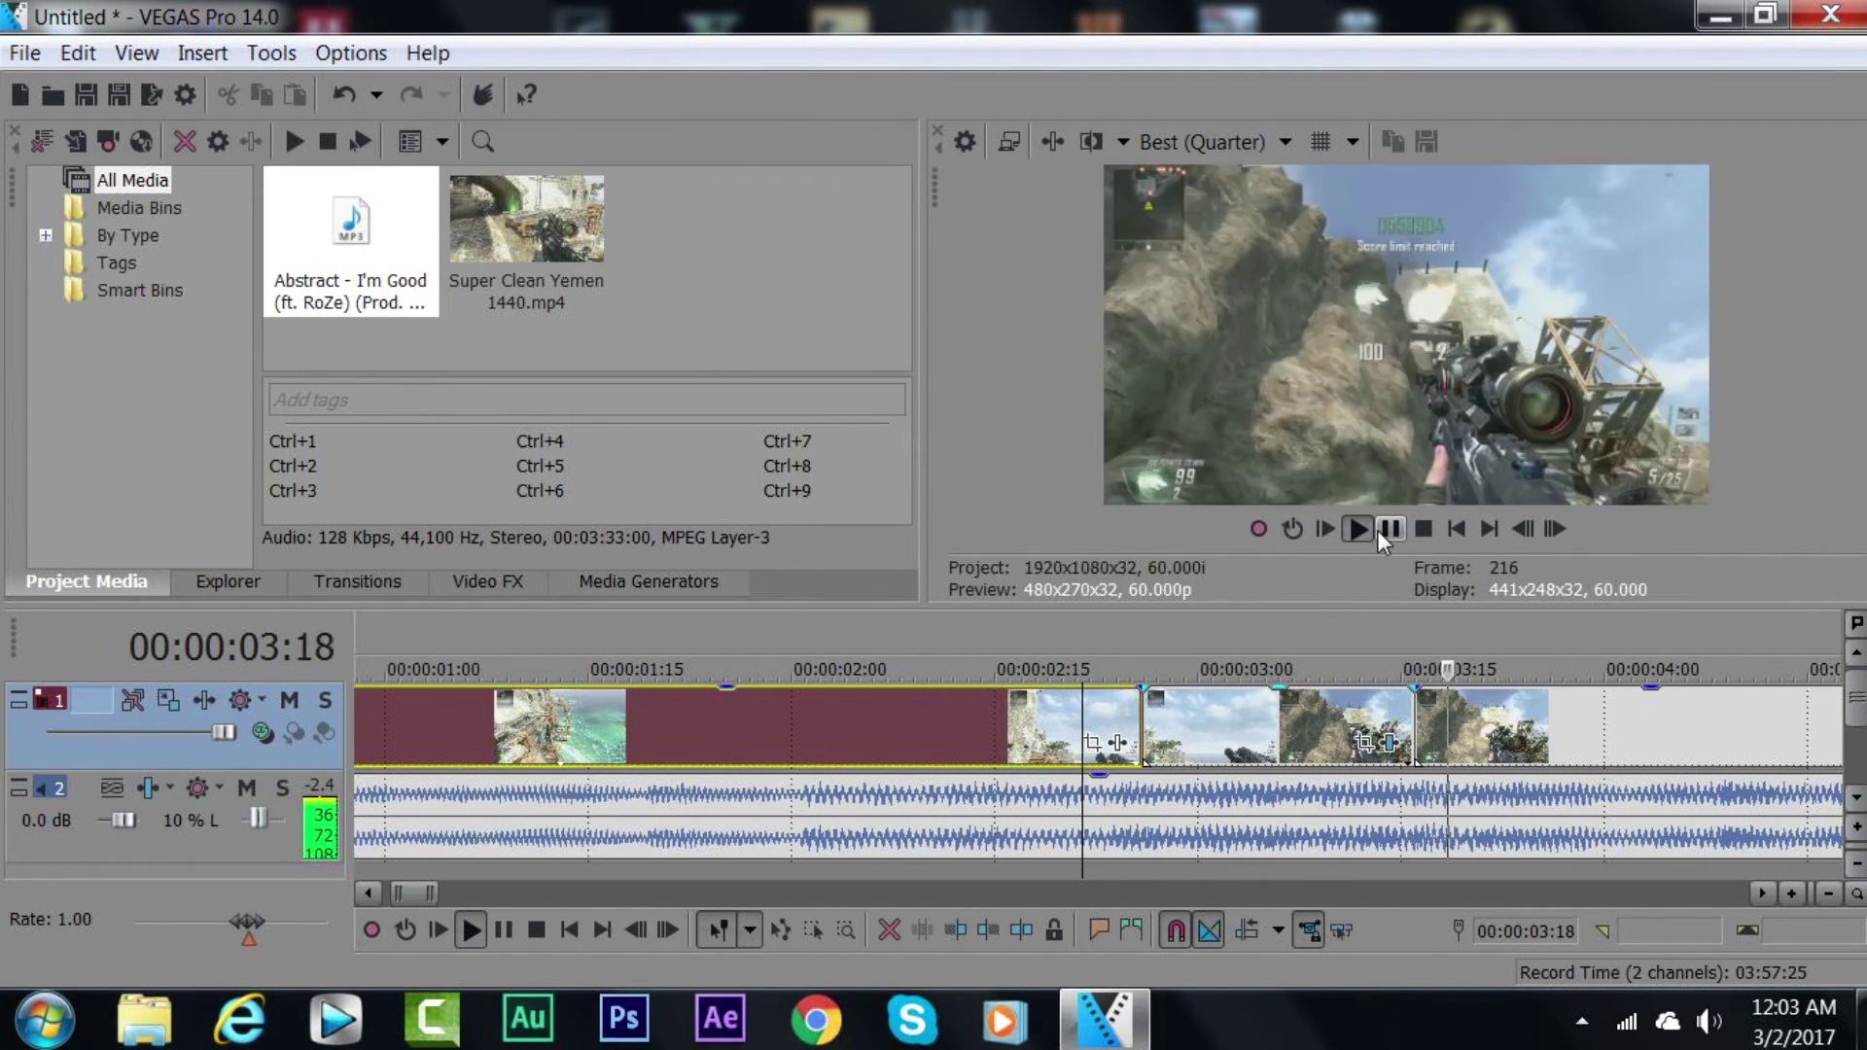
pyautogui.click(1172, 725)
pyautogui.click(1384, 533)
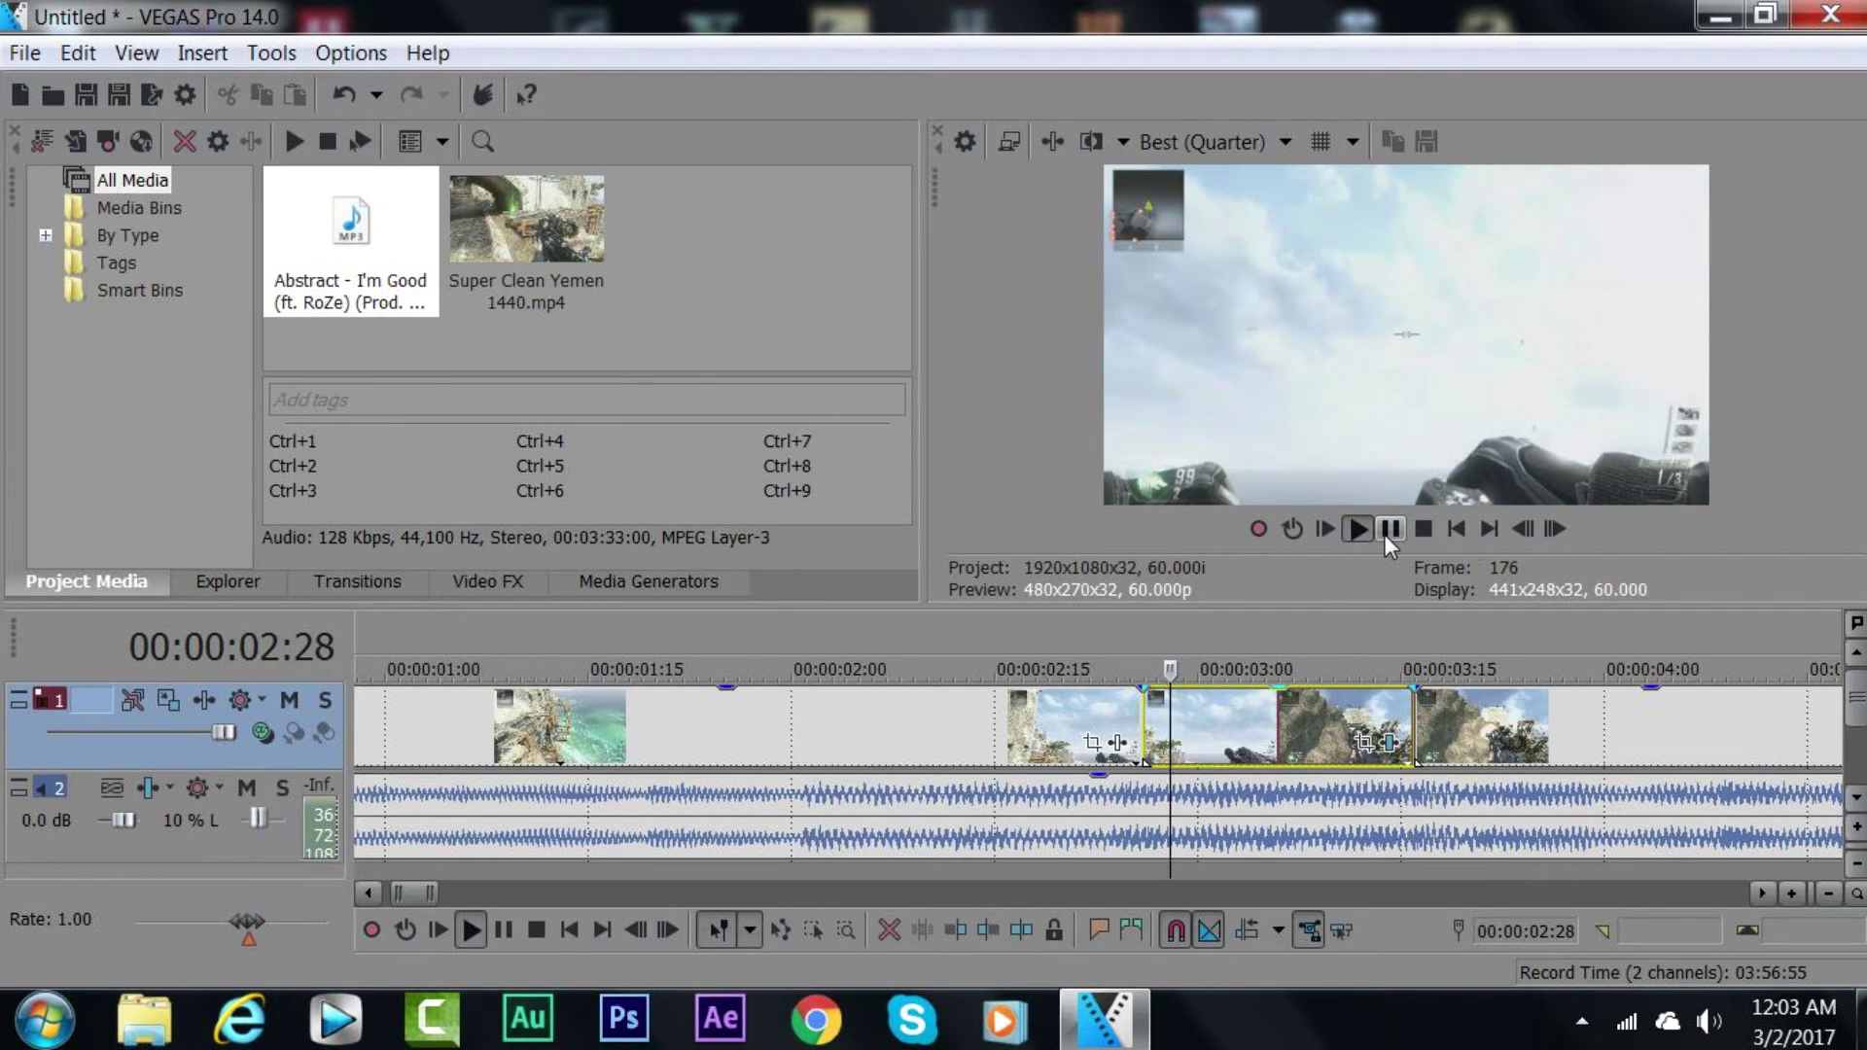
pyautogui.click(1391, 529)
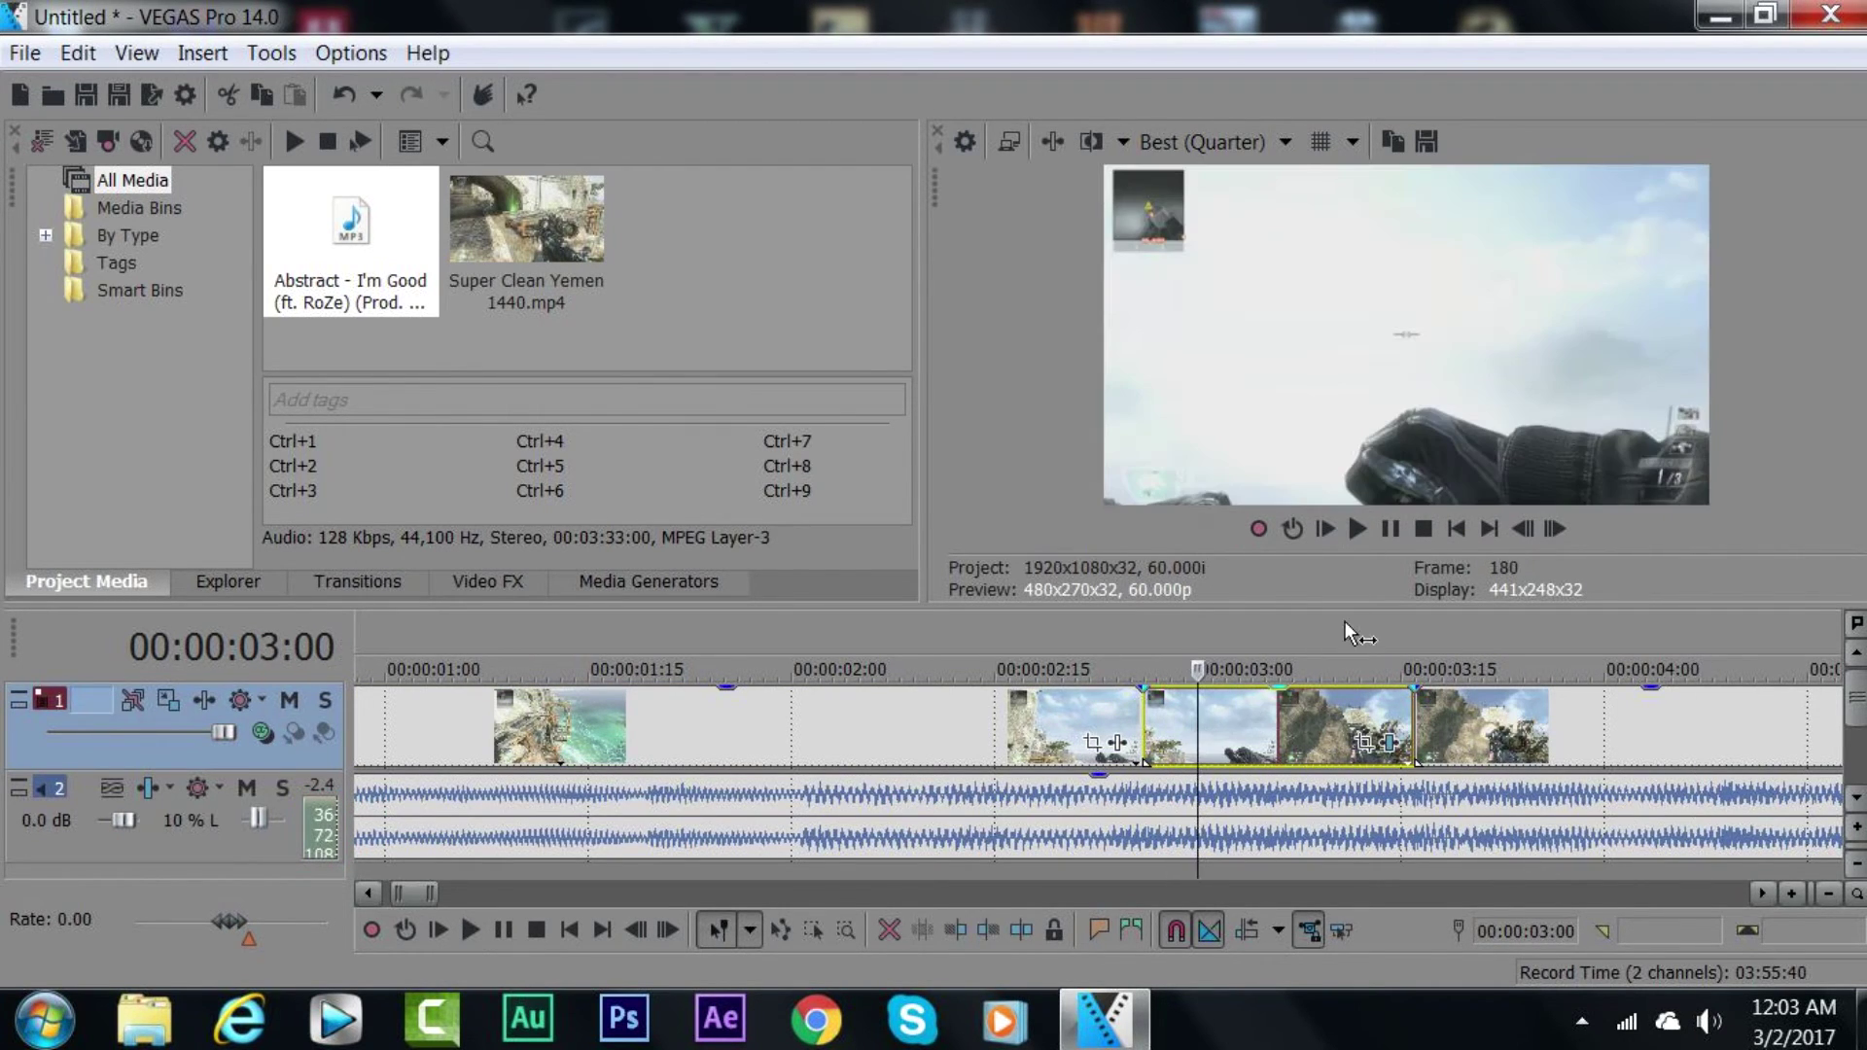
pyautogui.click(1393, 529)
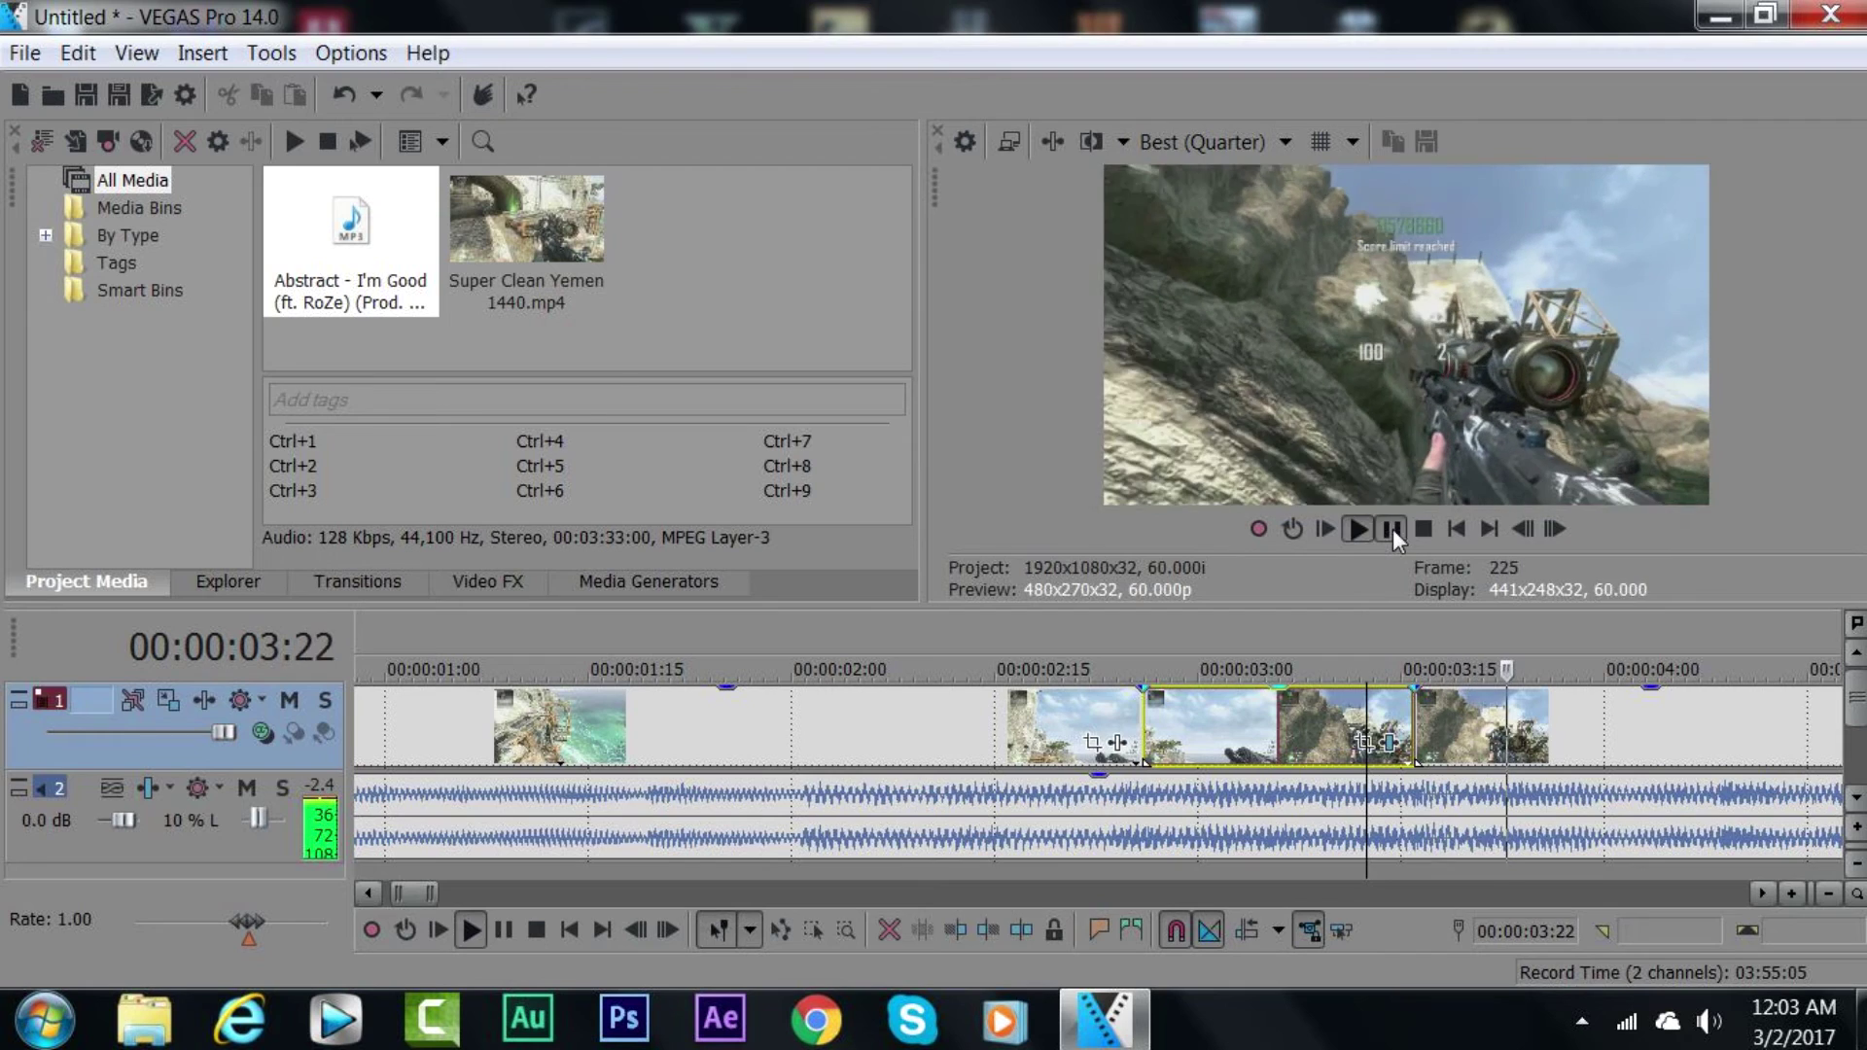
pyautogui.click(1392, 529)
pyautogui.click(1267, 739)
pyautogui.click(1397, 531)
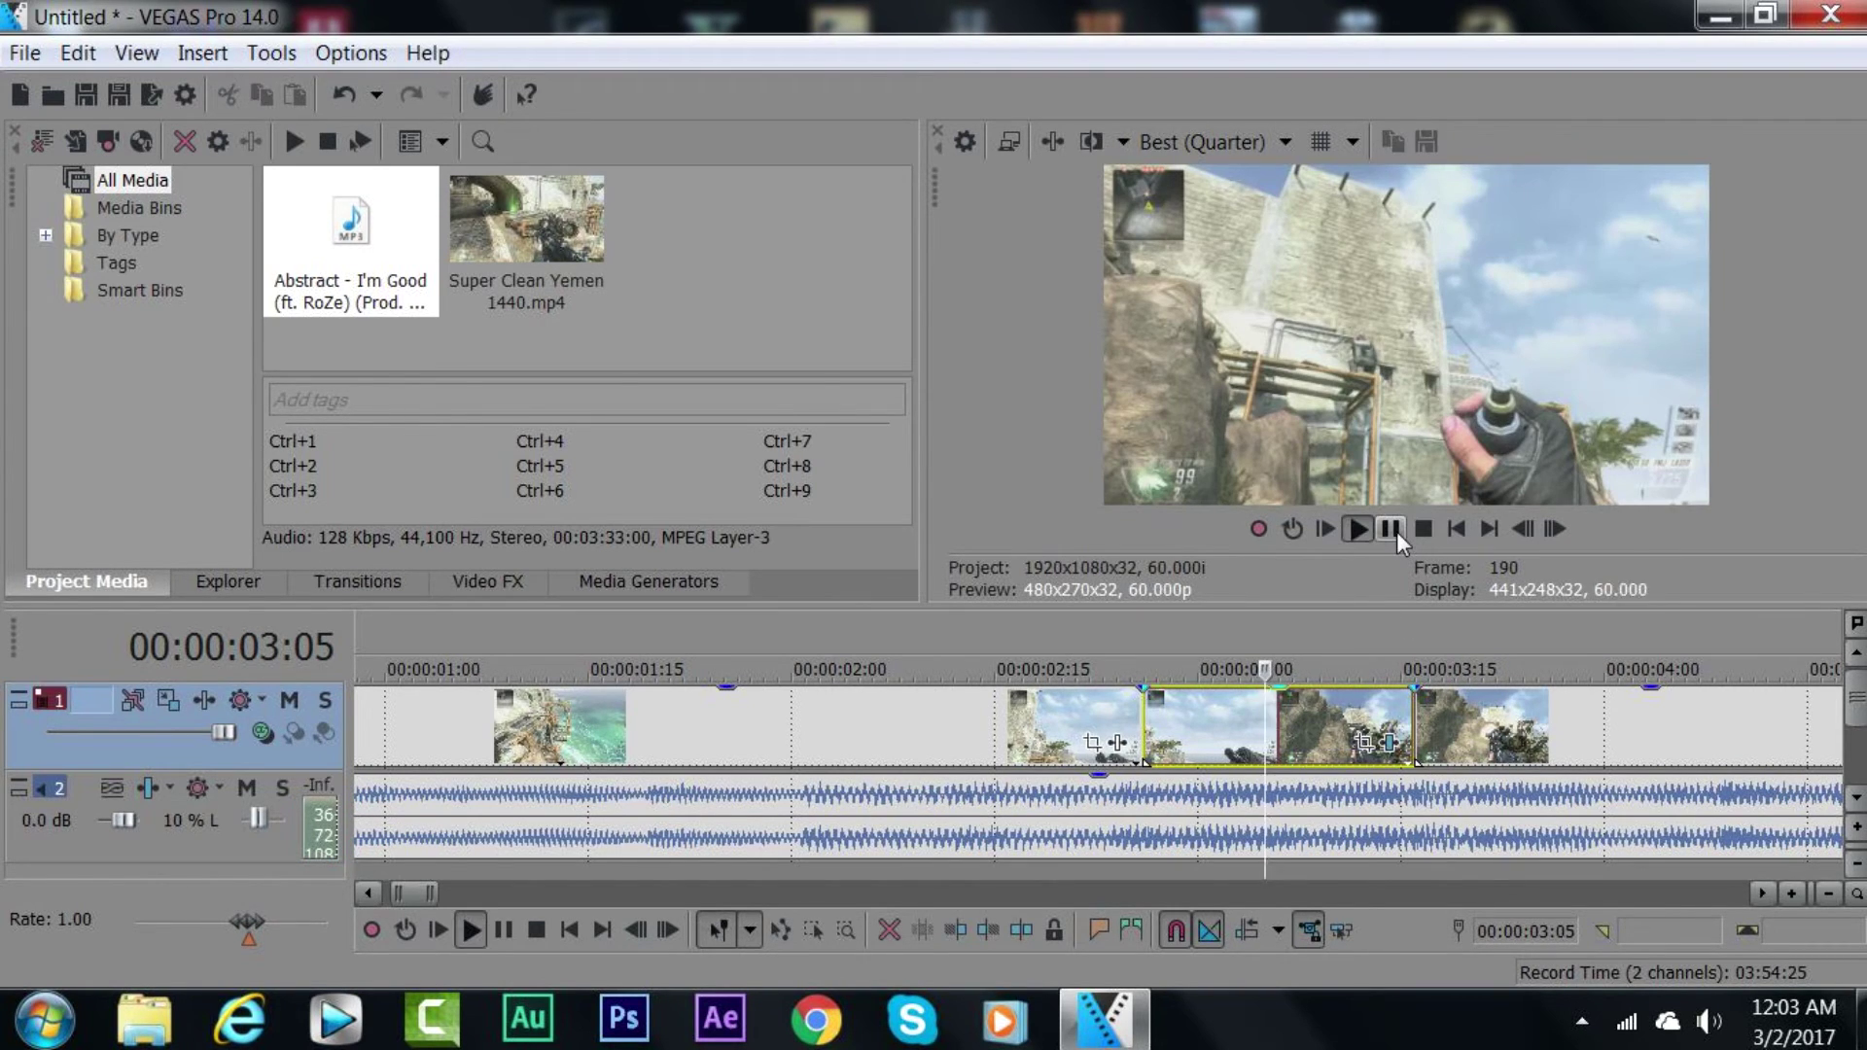
pyautogui.click(1396, 531)
pyautogui.scroll(-10, 1107, 760)
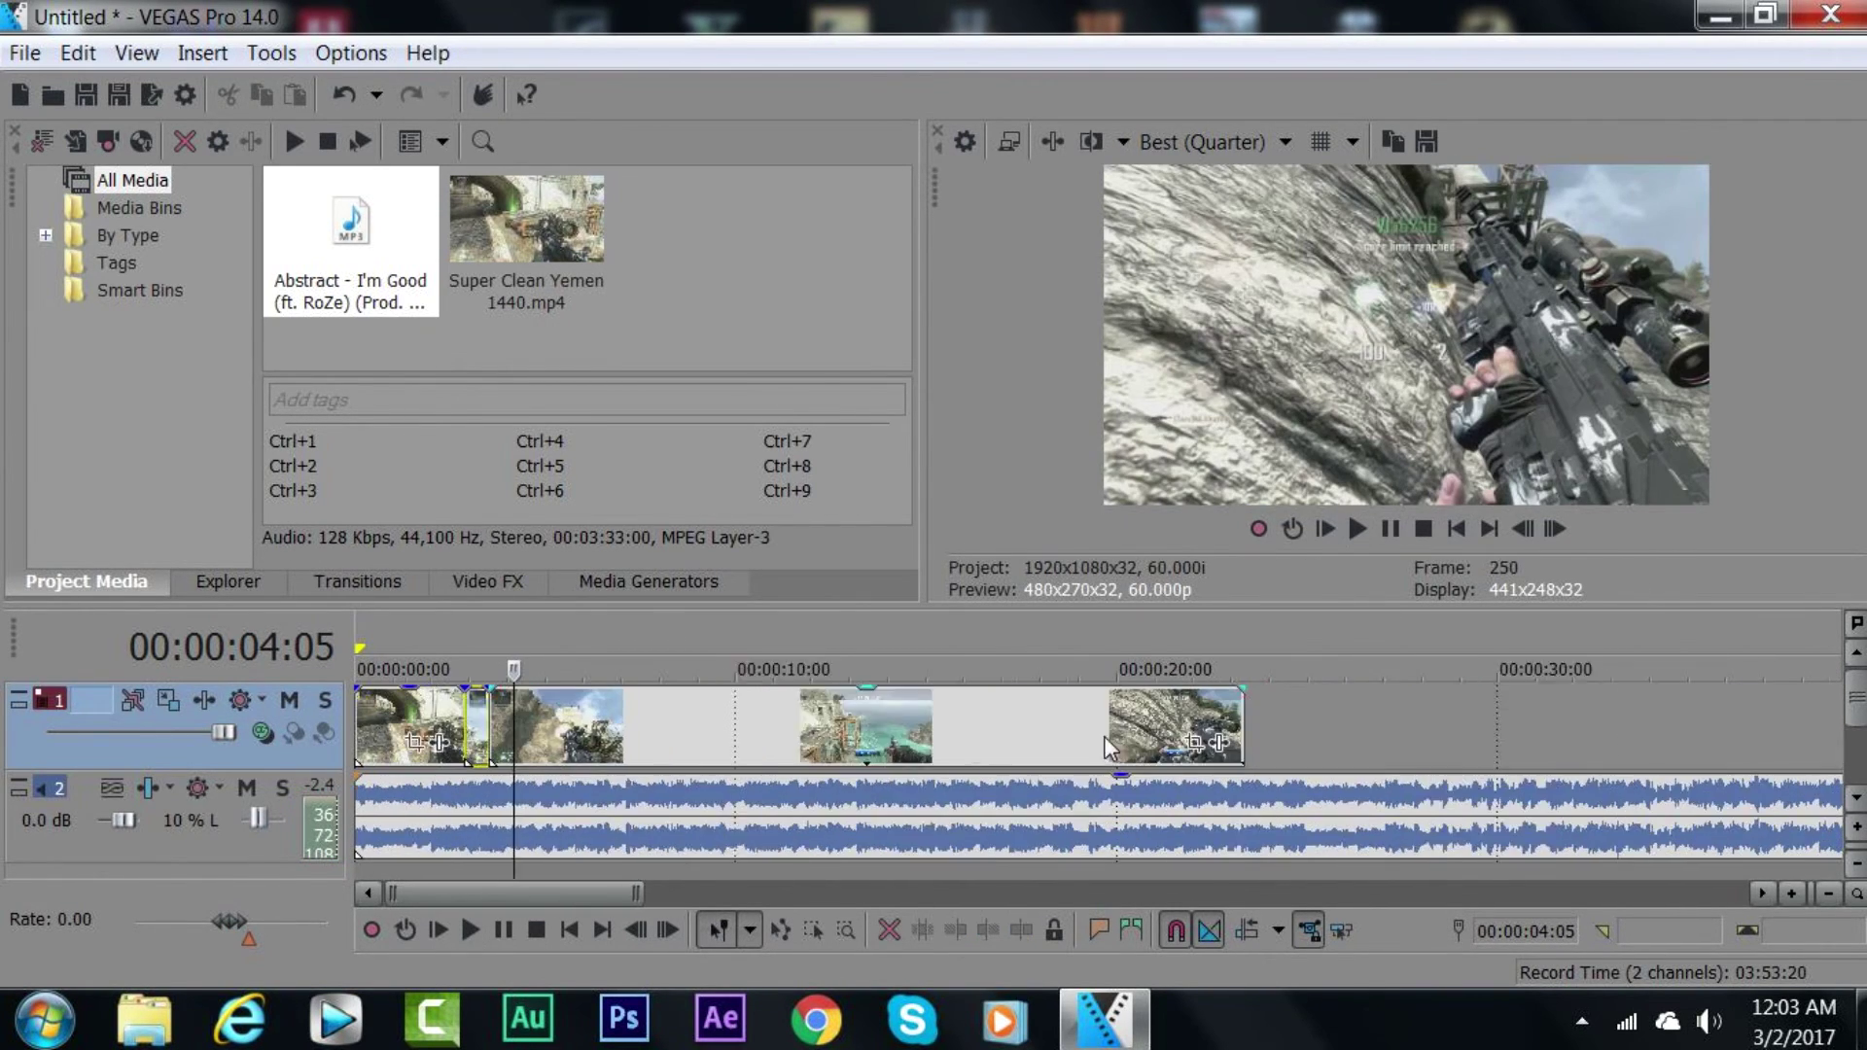
# Step: Delete the song audio beyond the video's end at 00:00:23:11 so both finish together
pyautogui.click(946, 806)
pyautogui.press('Delete')
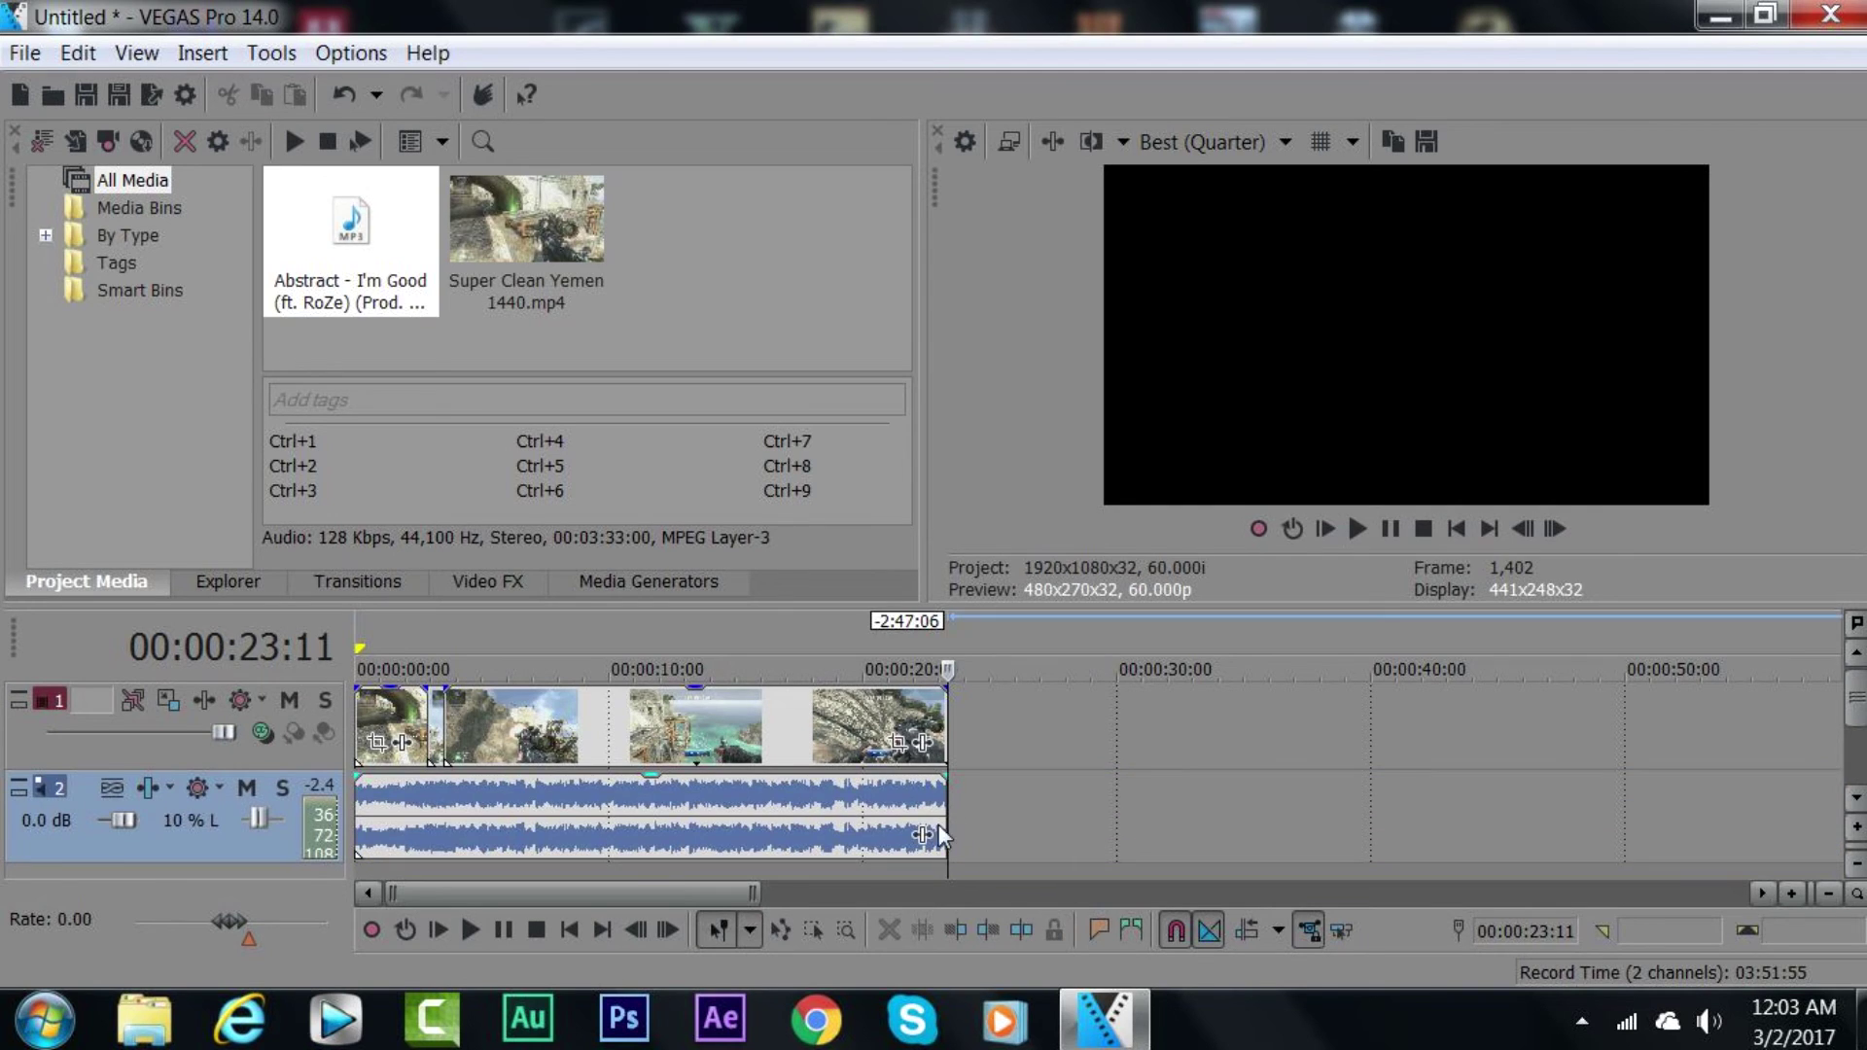